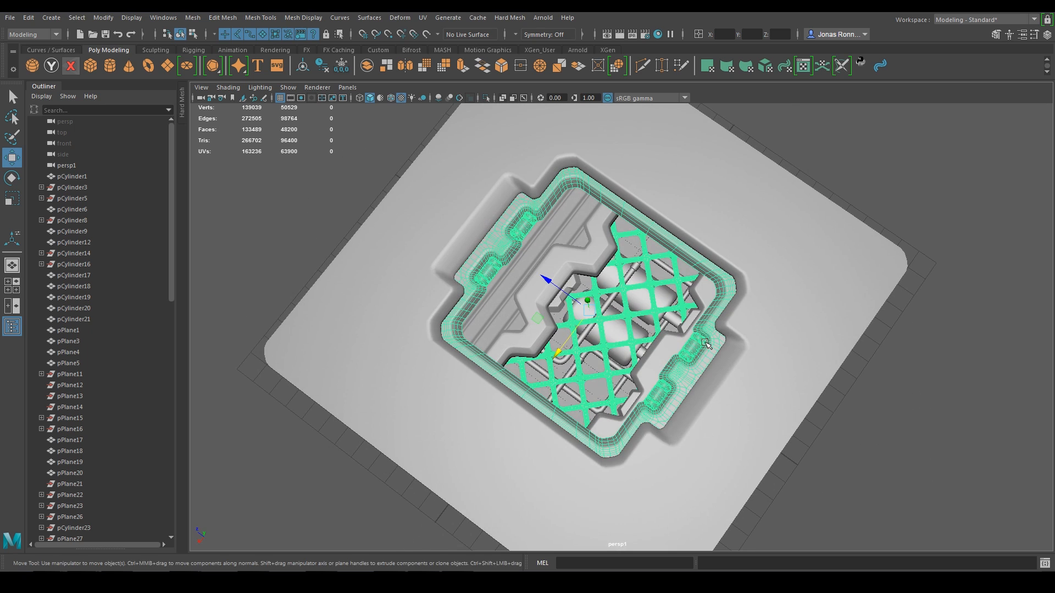
Step: Combine the relief's border strips, right lattice frame and zigzag piece into one mesh
key("q")
left_click(691, 322)
left_click(629, 407, "shift")
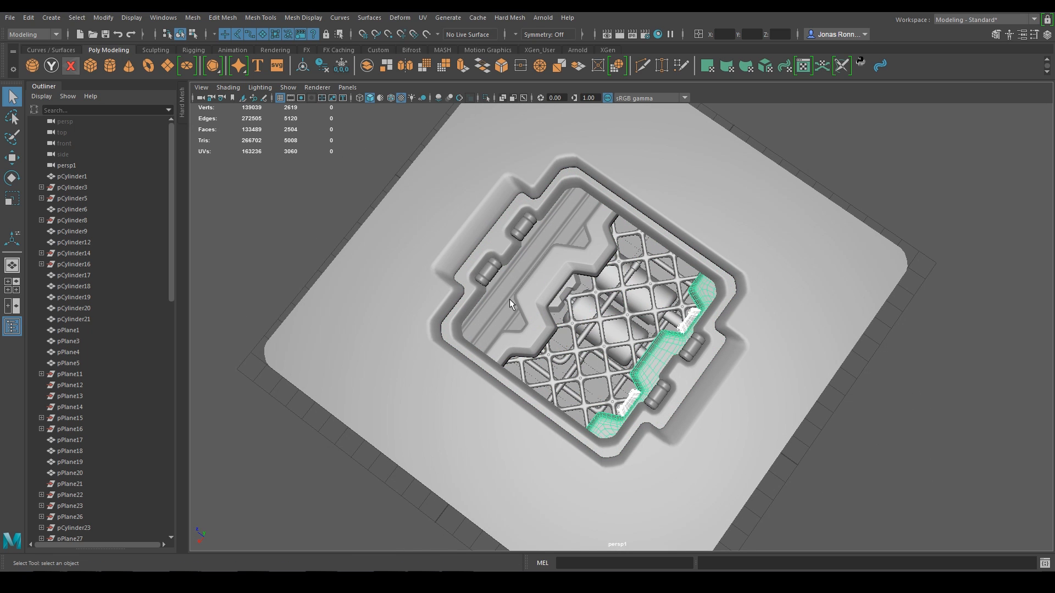
left_click(529, 289, "shift")
left_click(497, 289, "shift")
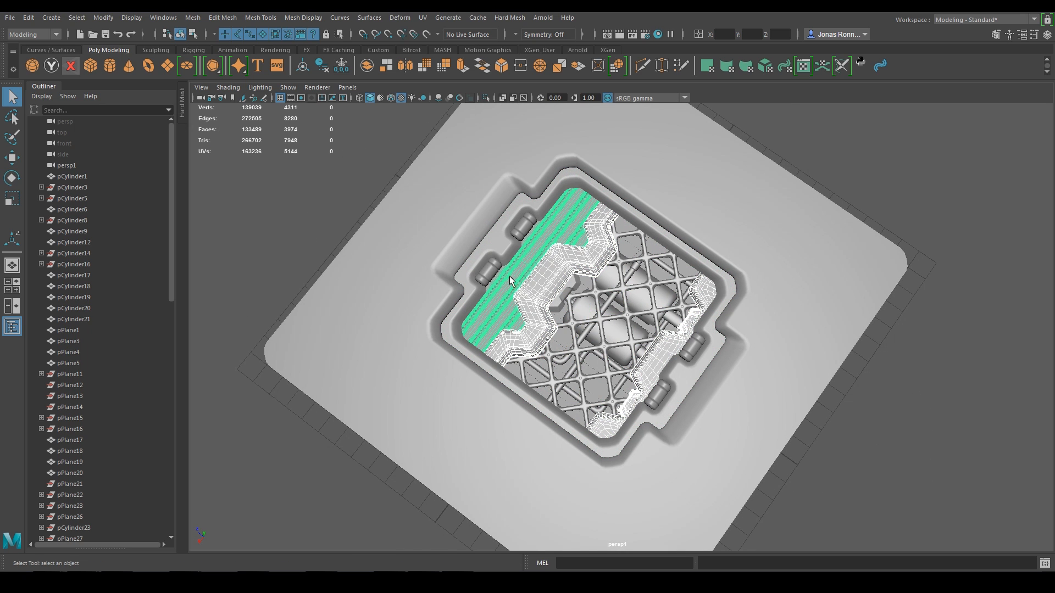
left_click_drag(510, 276, 512, 333, "alt")
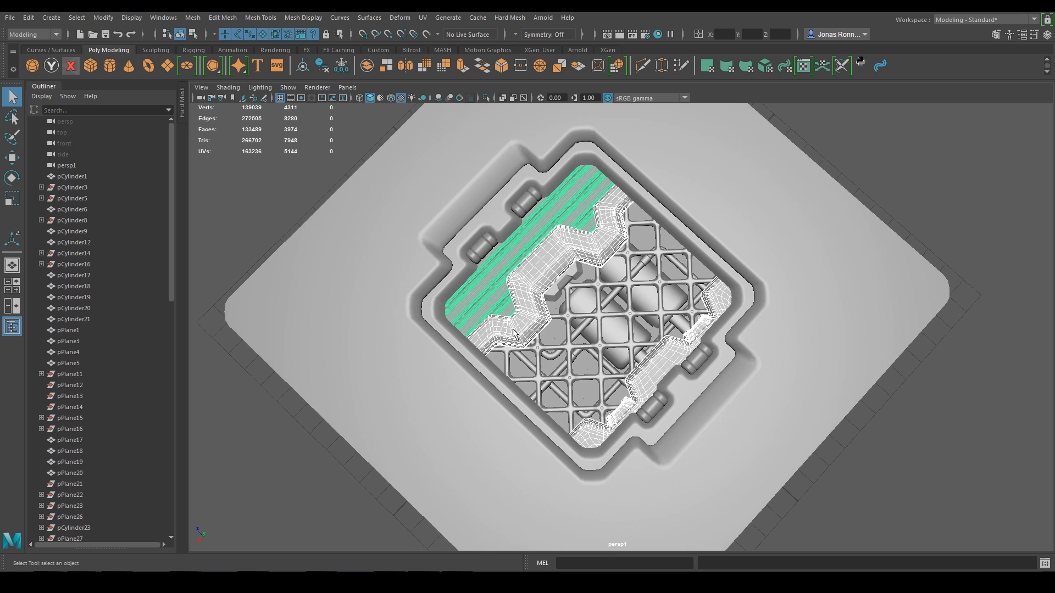
left_click(193, 18)
left_click(219, 56)
Step: Combine the two inner cylinders and the bent tube into one mesh
left_click(617, 328)
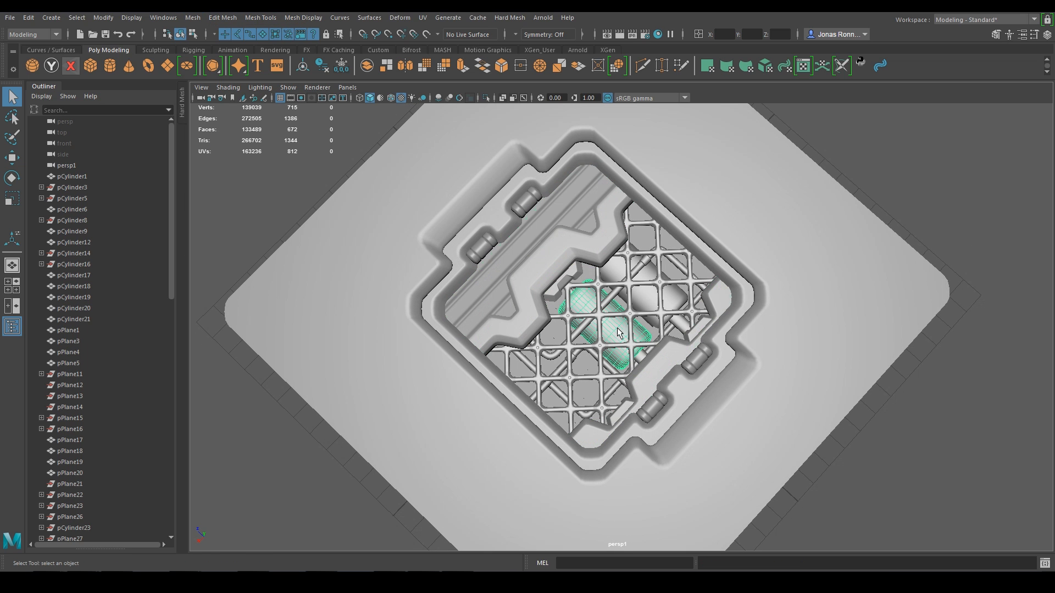
left_click(651, 298, "shift")
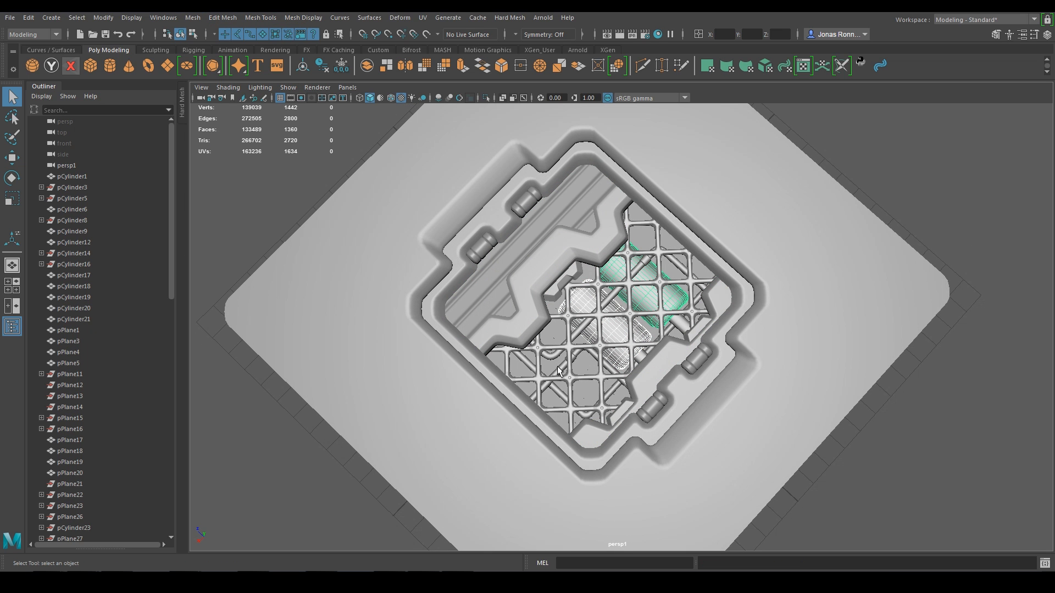
left_click(559, 370, "shift")
mouse_move(559, 370)
left_mouse_down("alt")
mouse_move(528, 347)
mouse_move(568, 369)
left_mouse_up("alt")
left_click(193, 18)
left_click(216, 56)
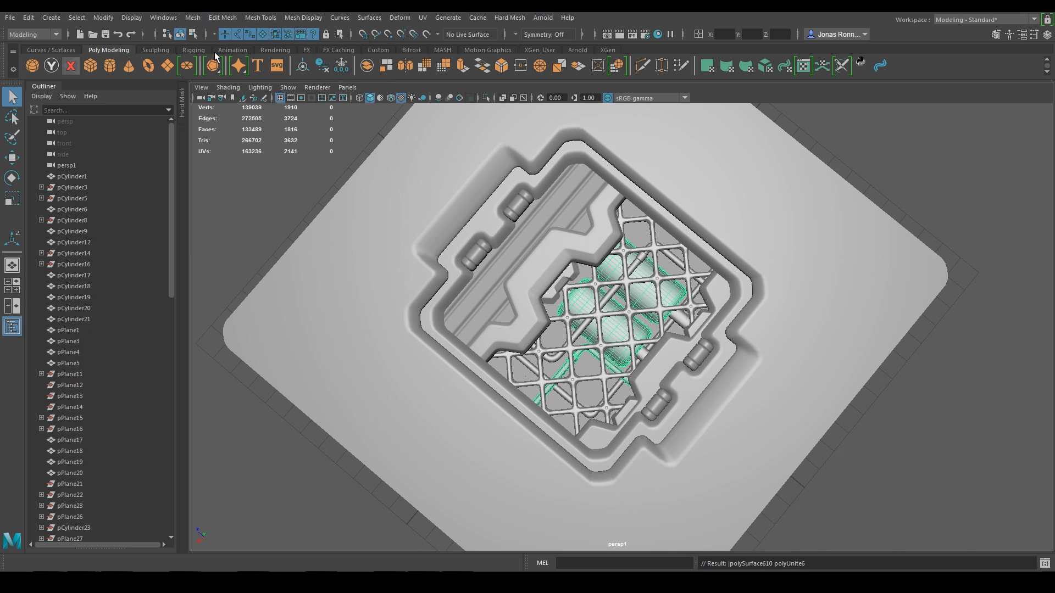
Step: Combine the two bent tubes into a single mesh
left_click(552, 365)
left_click(565, 394, "shift")
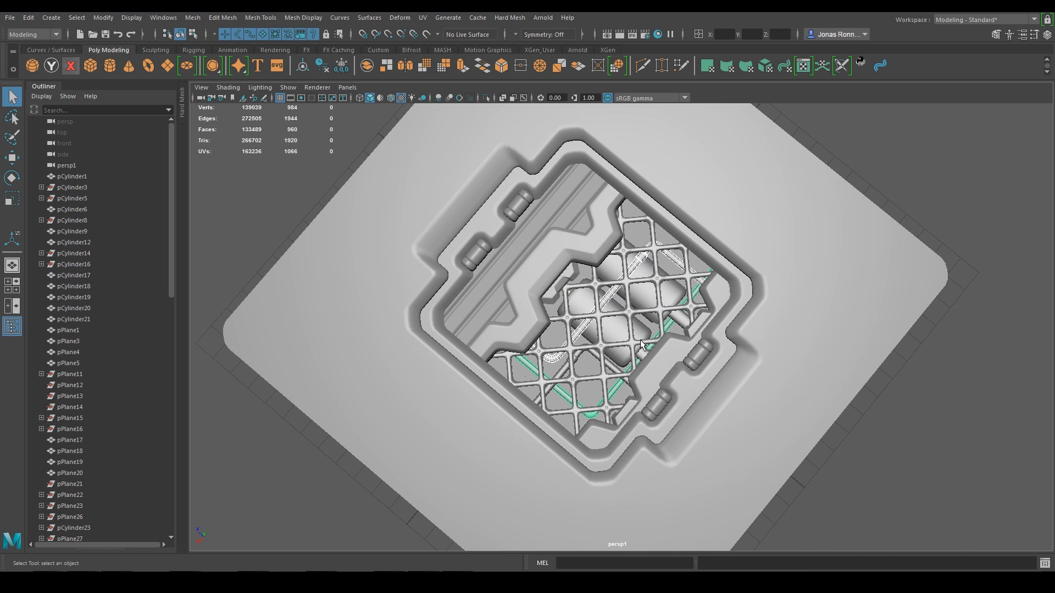
left_click_drag(641, 342, 637, 345, "alt")
left_click(194, 19)
left_click(213, 57)
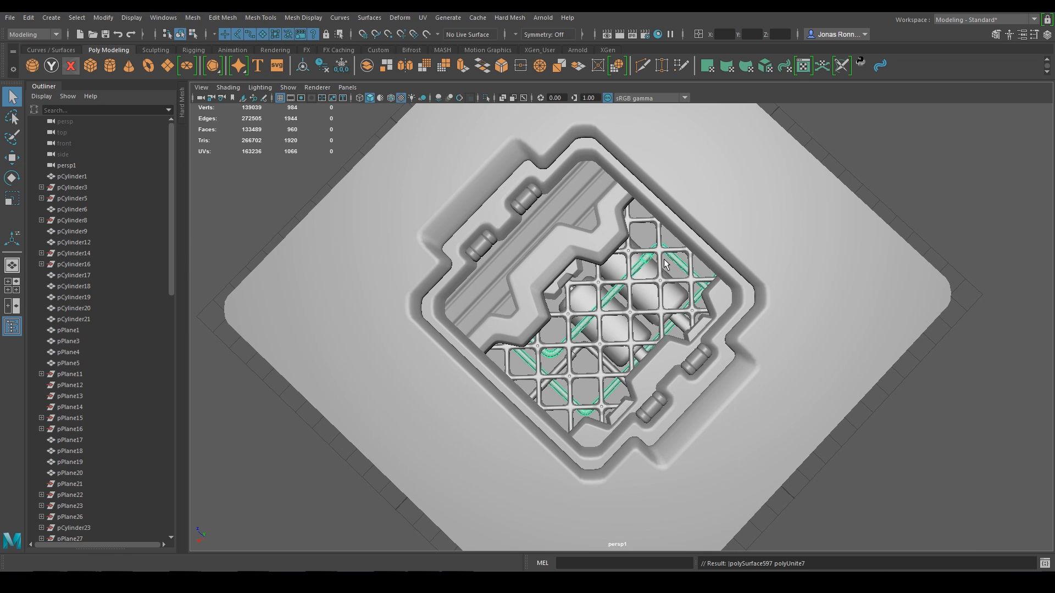
Step: Merge the small bracket piece into the zigzag panel mesh
left_click_drag(677, 258, 624, 251, "alt")
left_click(626, 244)
left_click(607, 255, "shift")
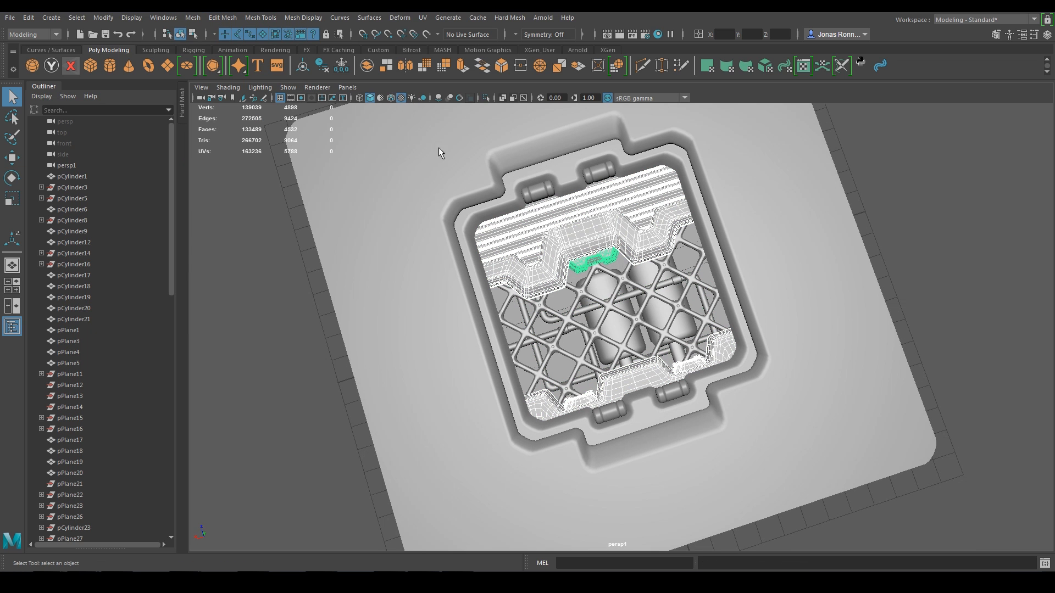
left_click(193, 17)
left_click(213, 56)
Step: Check the combined grid, panel and cylinder meshes, then select the base plate
left_click_drag(723, 272, 768, 265, "alt")
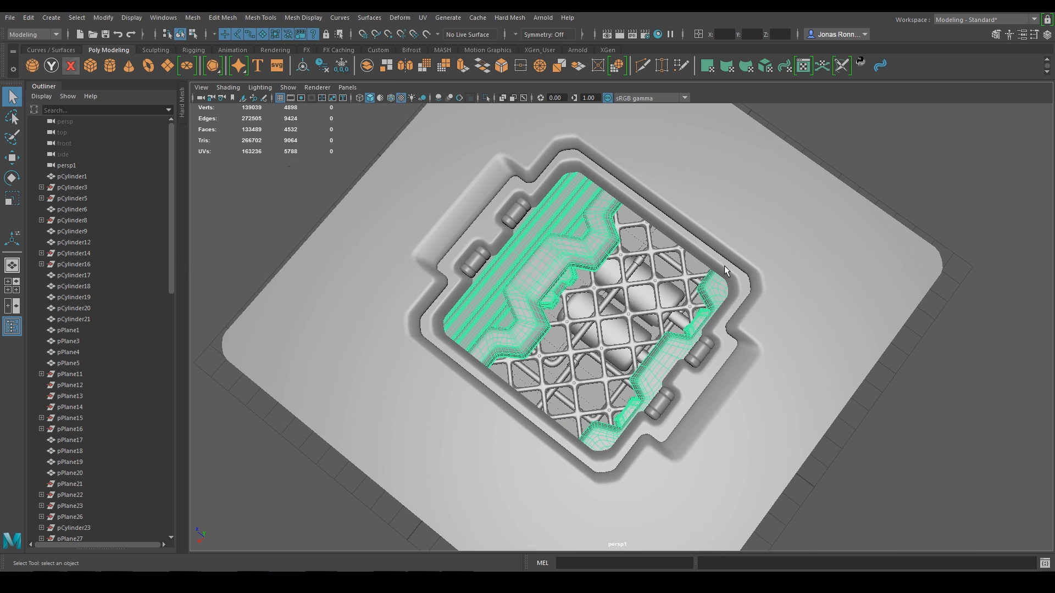
left_click(724, 266)
left_click(668, 353)
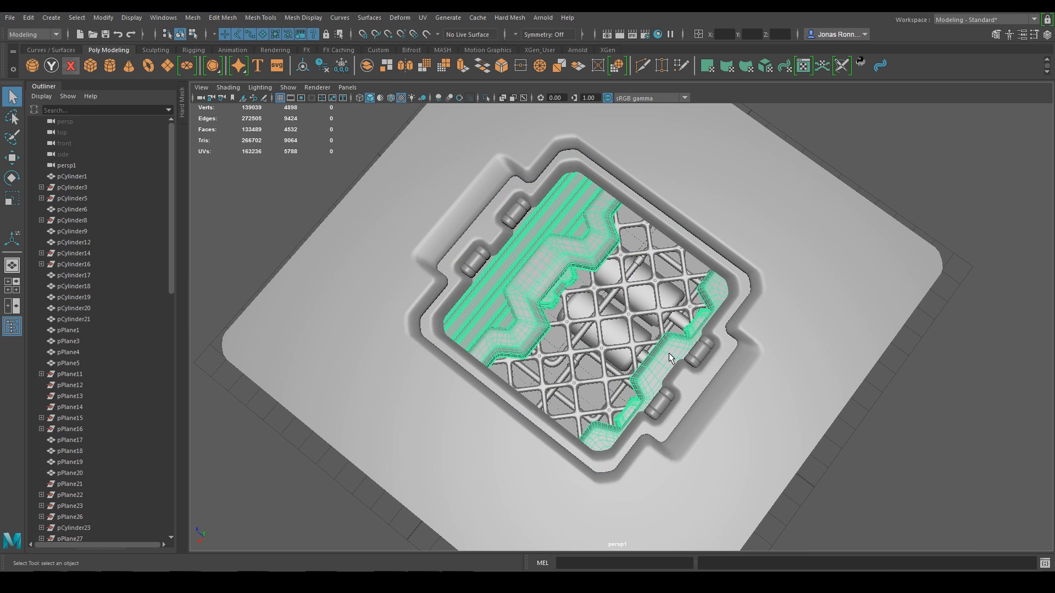
left_click(599, 318)
left_click(604, 306)
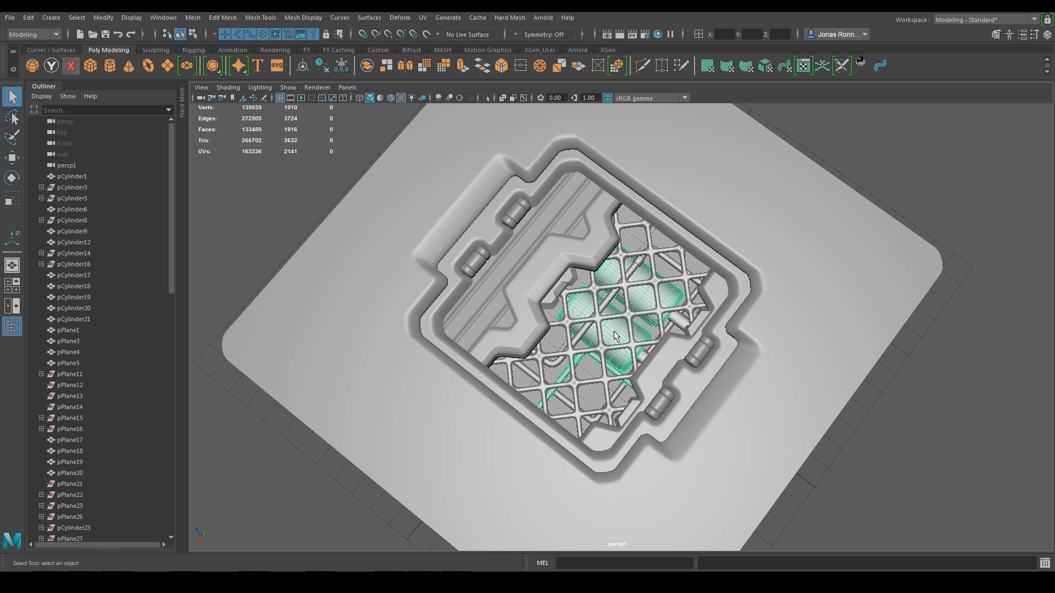
left_click(464, 205)
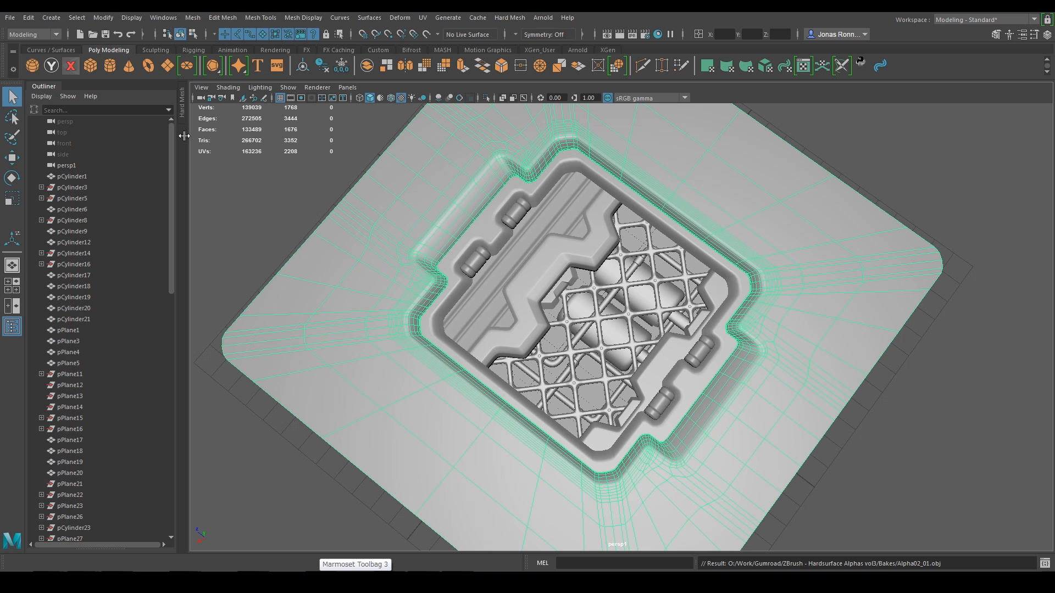
Step: Export the base plate as Alpha02_01.obj, replacing the existing file
left_click(10, 17)
left_click(50, 164)
left_click(264, 230)
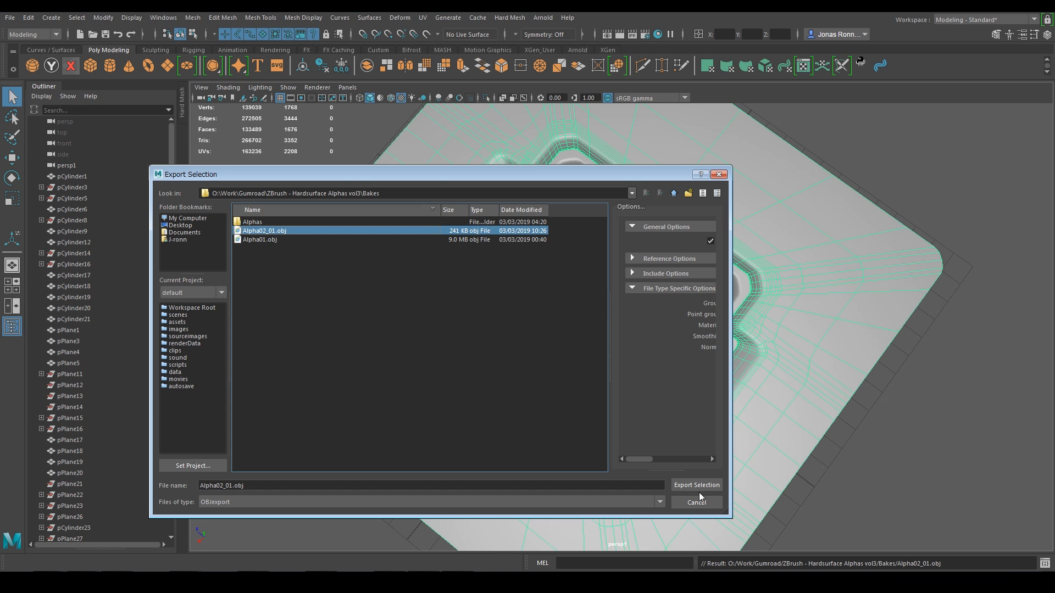
left_click(697, 485)
left_click(431, 361)
Step: Export the lattice and rim mesh as Alpha02_02.obj
left_click(464, 351)
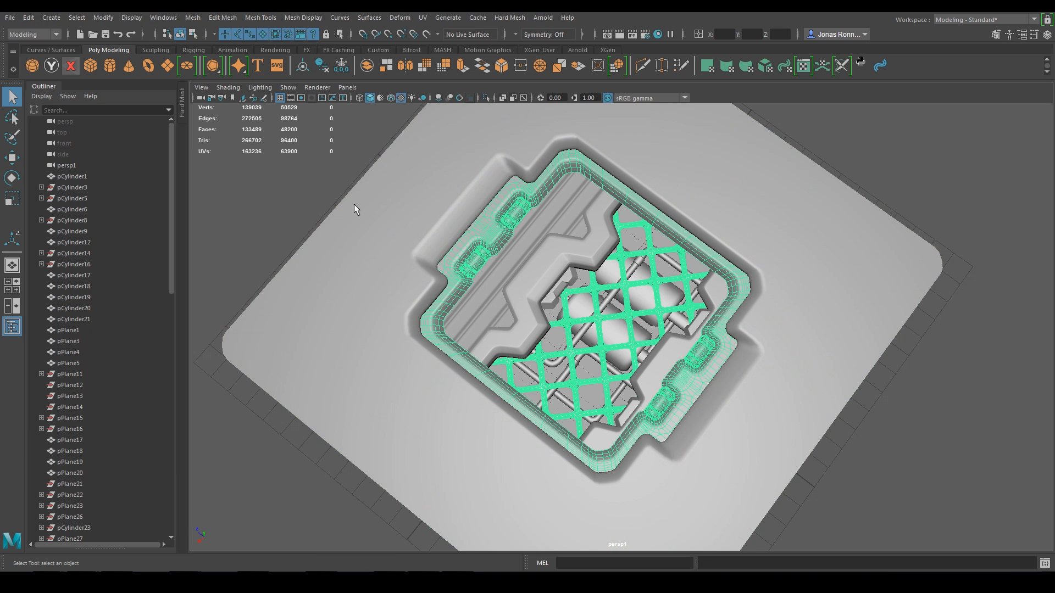
left_click(13, 19)
left_click(47, 160)
left_click(265, 230)
left_click(233, 485)
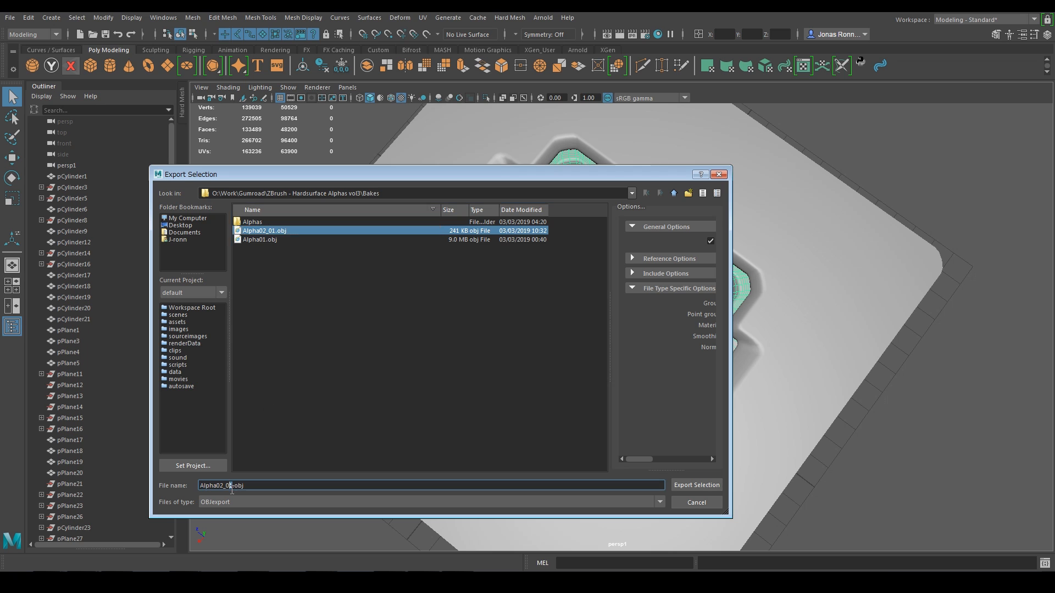
key("BackSpace")
type("2")
key("Return")
Step: Export the zigzag border piece as Alpha02_03.obj
left_click(521, 317)
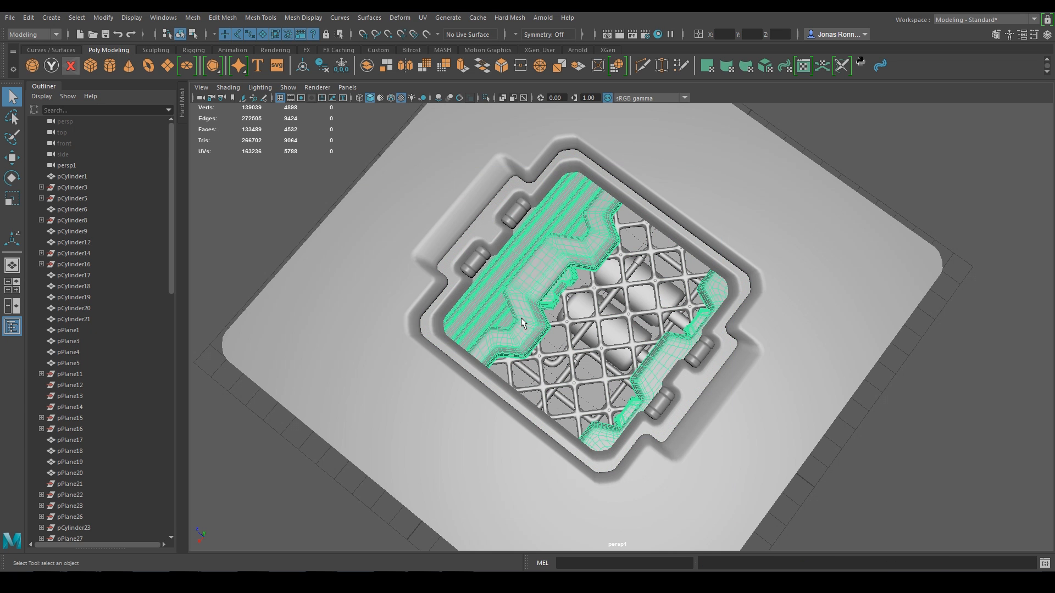
left_click(11, 17)
left_click(54, 160)
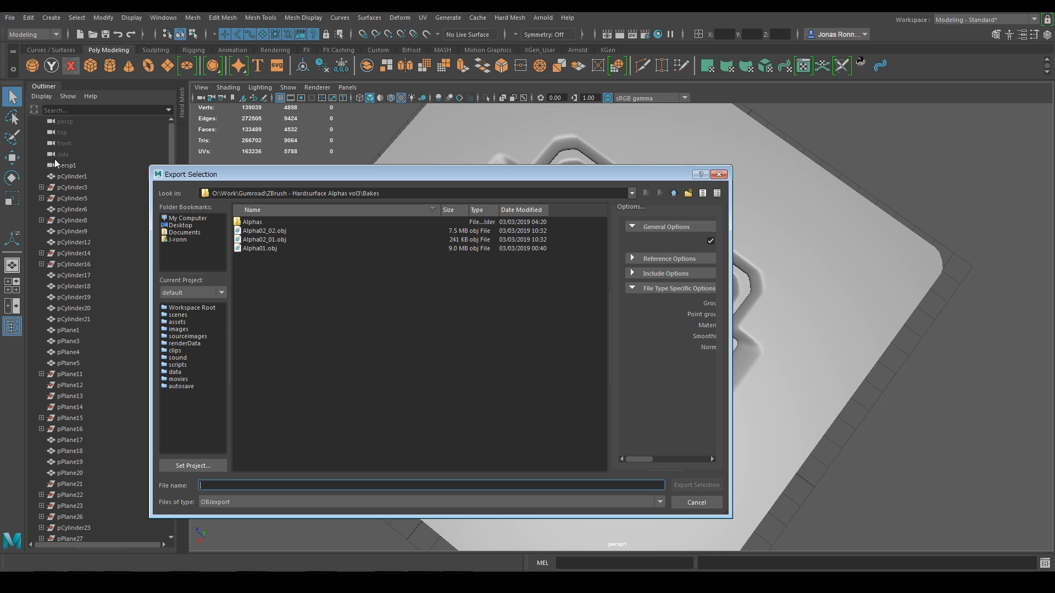
left_click(278, 232)
left_click(236, 485)
key("BackSpace")
type("3")
key("Return")
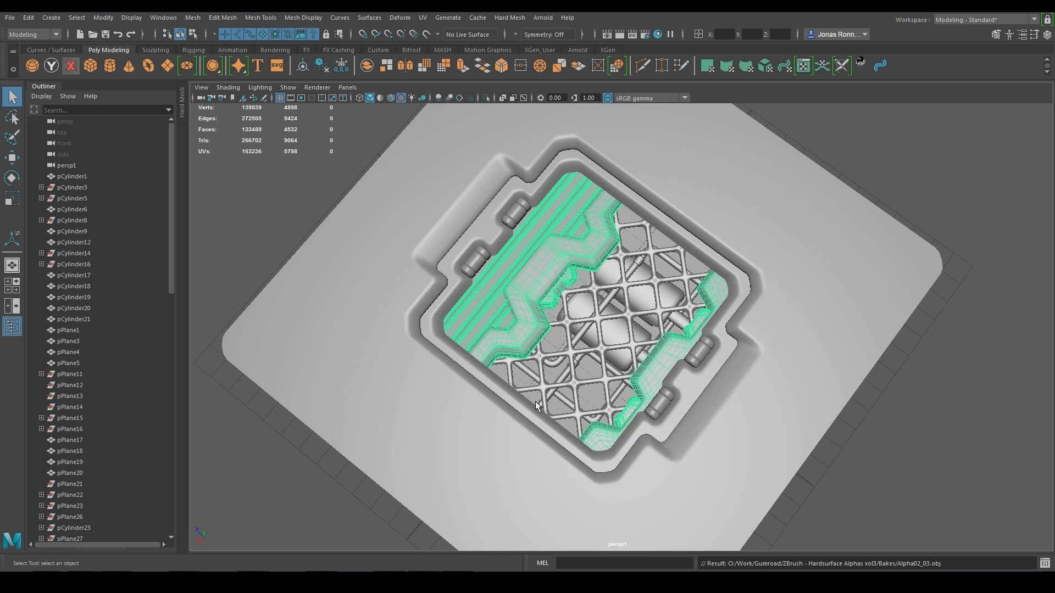
Step: Export the centre grid mesh as Alpha02_04.obj
left_click(586, 306)
left_click(11, 17)
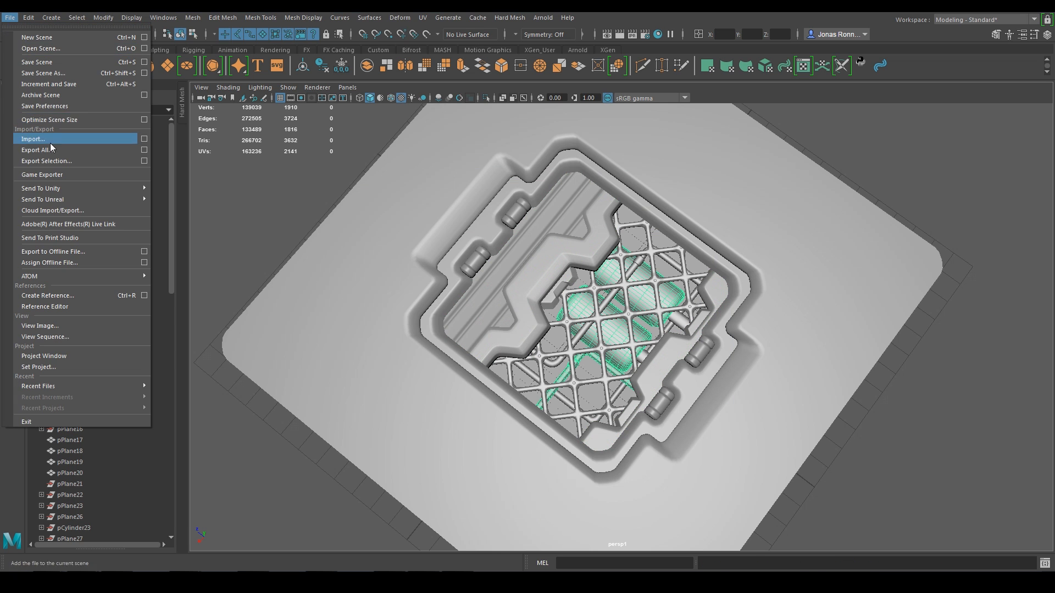
left_click(55, 159)
left_click(264, 231)
left_click(236, 485)
key("BackSpace")
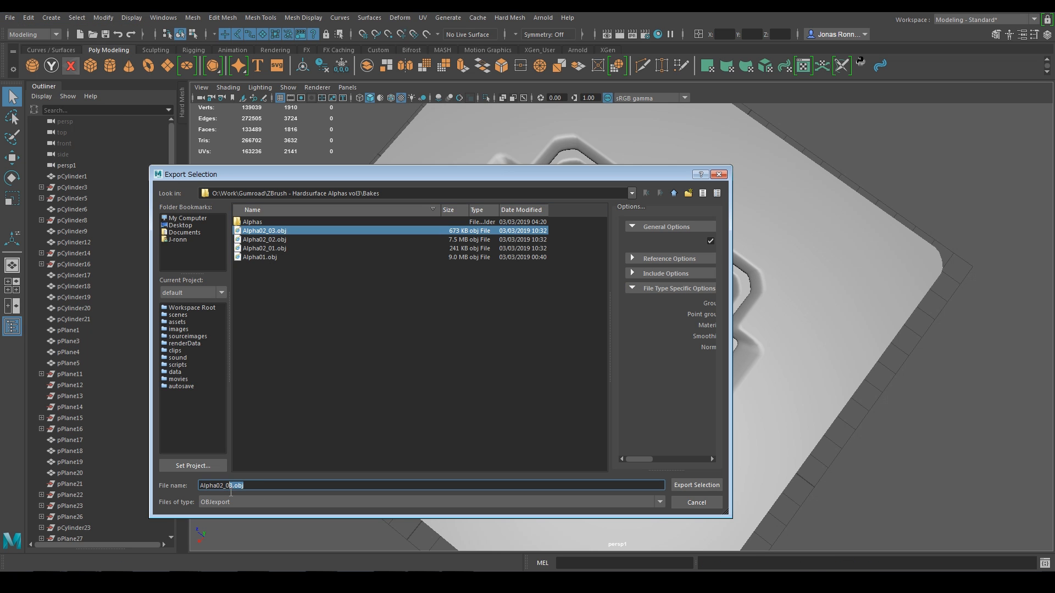
type("4")
left_click(696, 485)
Step: Combine the small cylinders and pipe mesh into one mesh
left_click(610, 302)
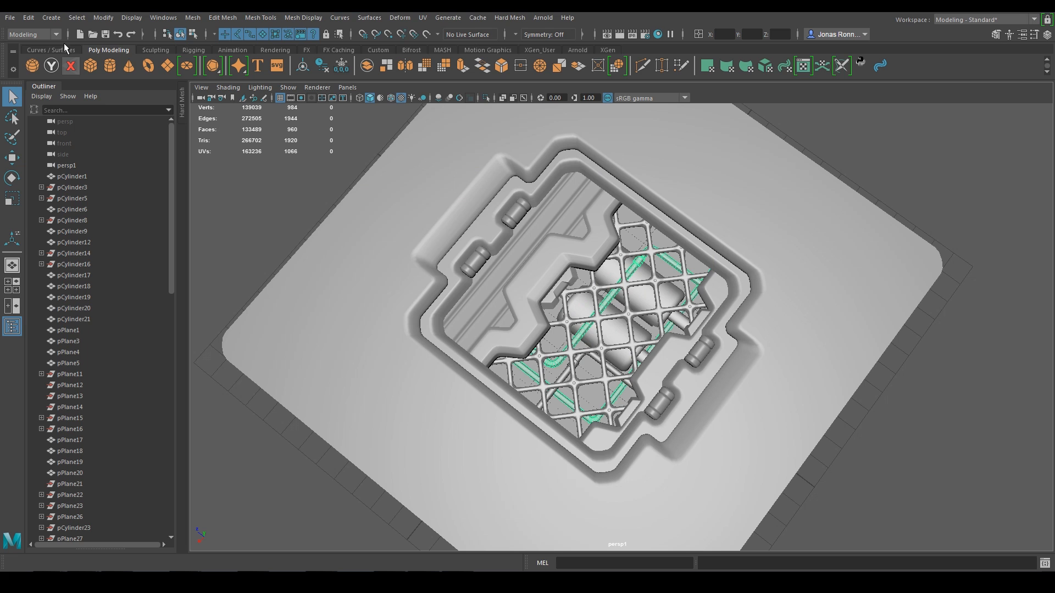
left_click(676, 320)
left_click(642, 358)
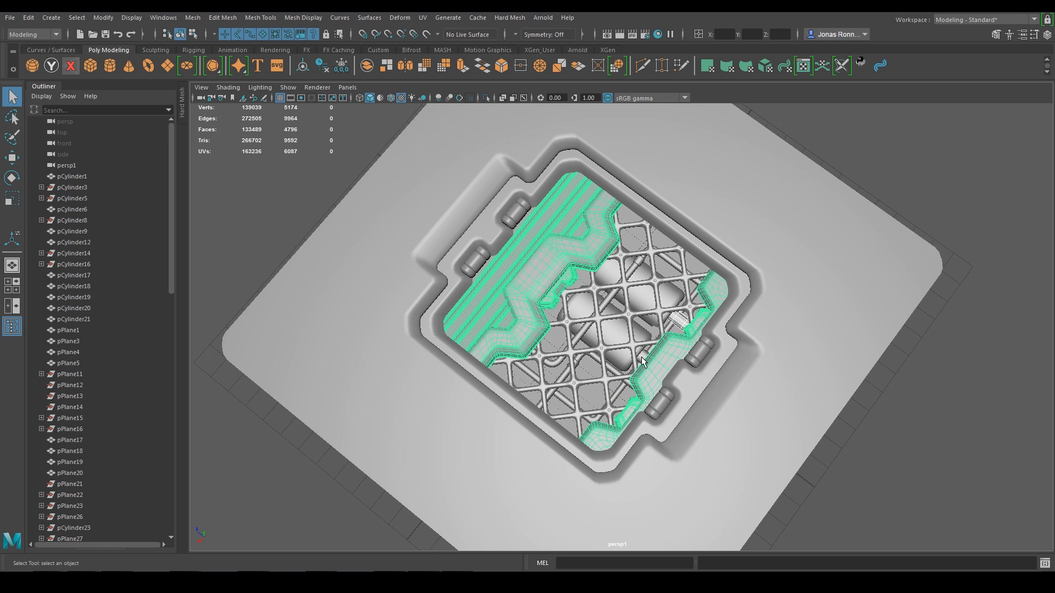
left_click(642, 357)
left_click(607, 405, "shift")
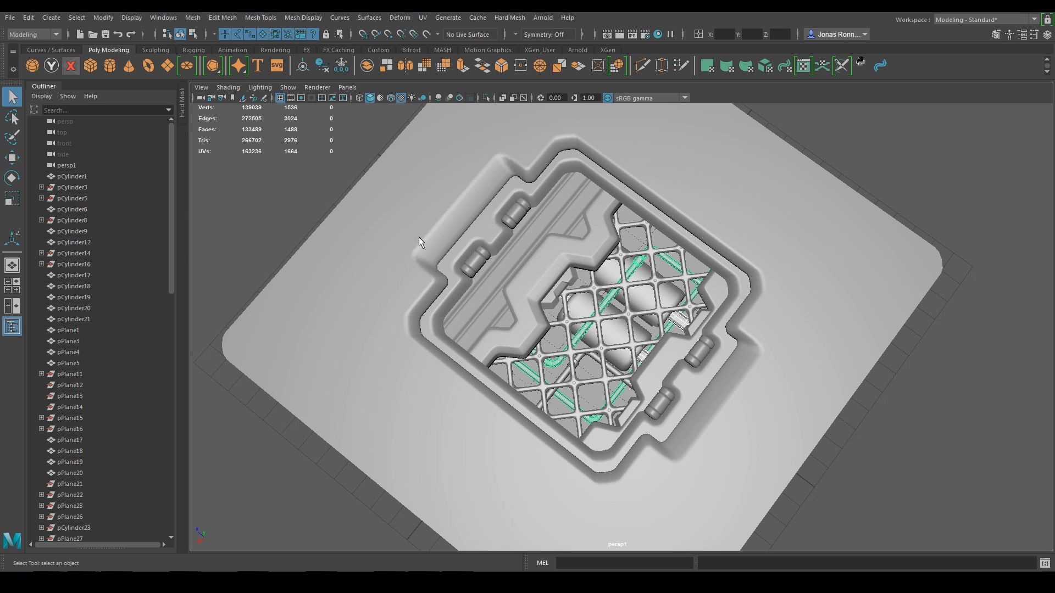
left_click(192, 17)
left_click(212, 43)
Step: Export the combined pipes as Alpha02_05.obj
left_click(10, 17)
left_click(55, 163)
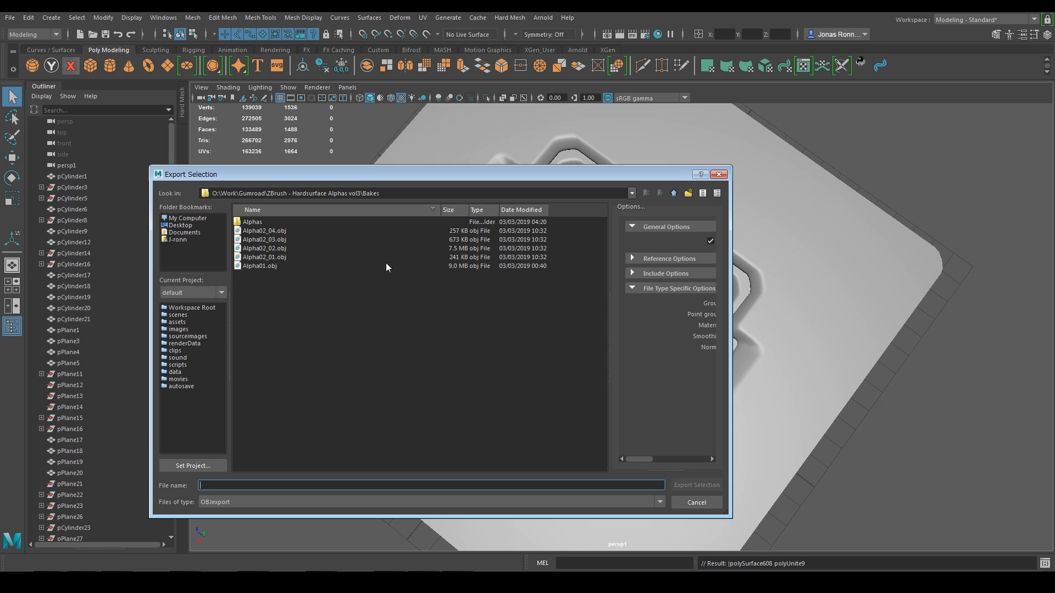
left_click(269, 229)
left_click_drag(246, 485, 230, 493)
type("5")
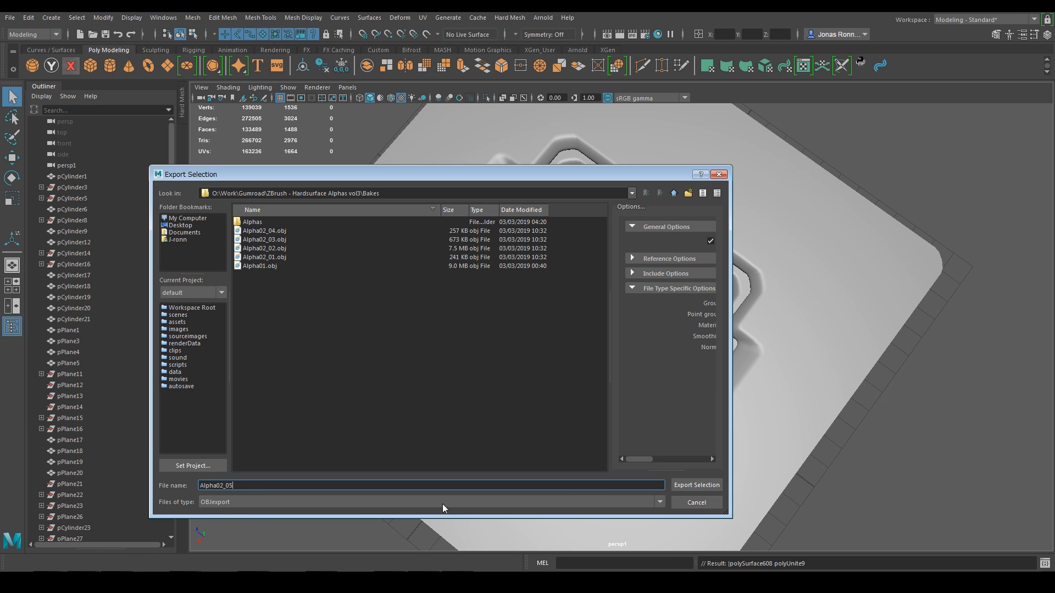
left_click(682, 484)
Step: Export the flat single-face plane as Alpha02_06.obj
left_click(587, 374)
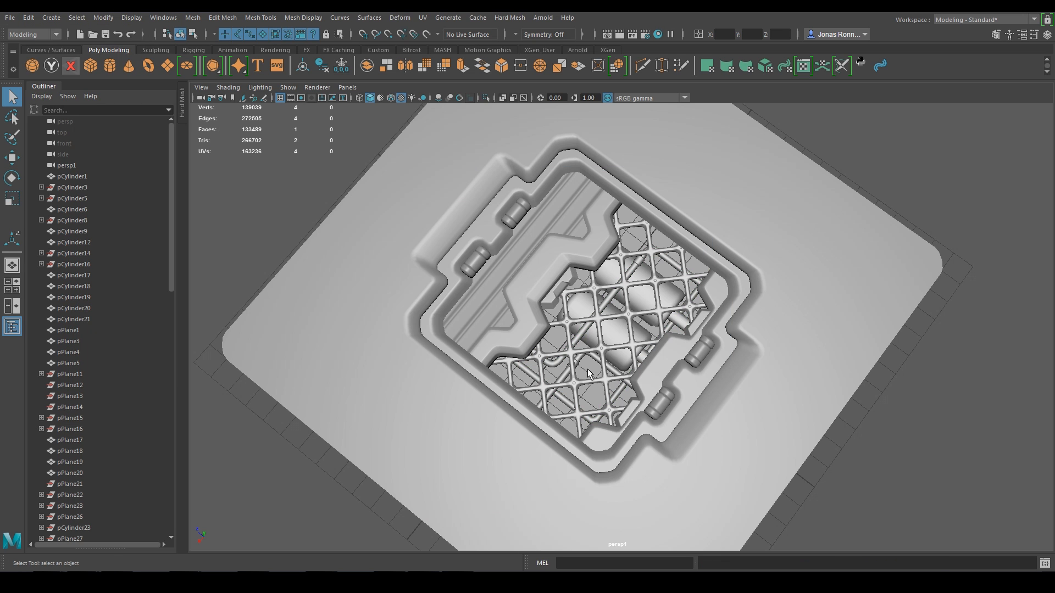
left_click(10, 17)
left_click(54, 163)
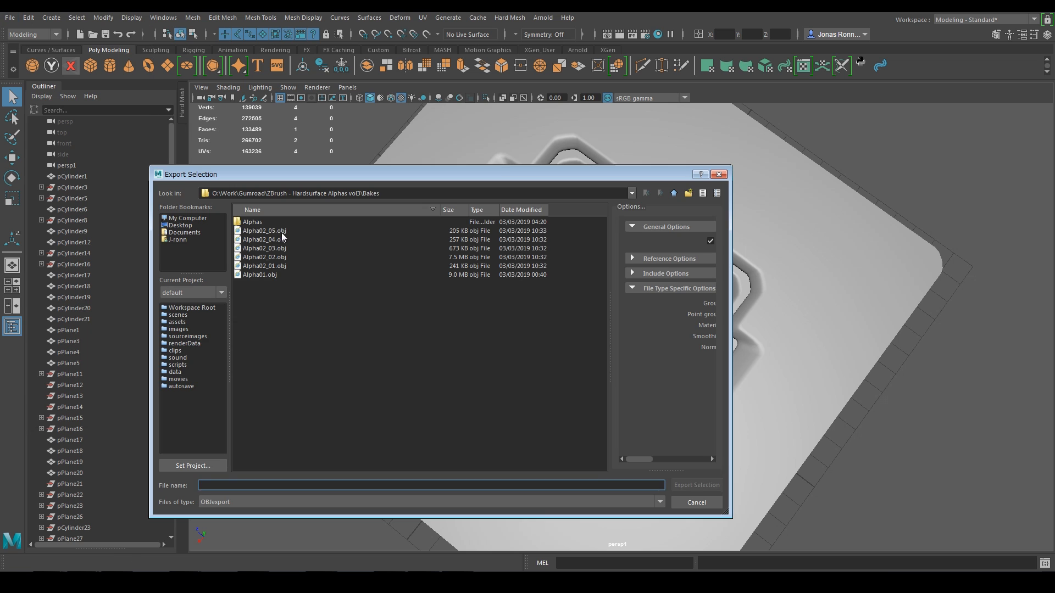
left_click(266, 230)
left_click_drag(253, 488, 230, 498)
type("6")
left_click(690, 484)
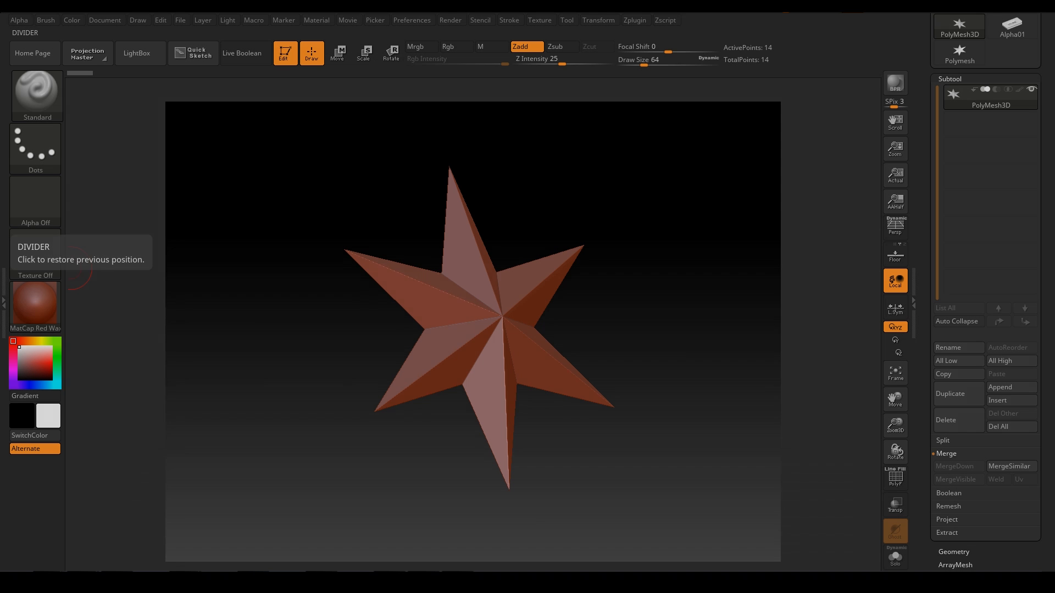
Step: Append all six Alpha02 OBJ files at once with SubTool Master's MultiAppend
left_click(632, 20)
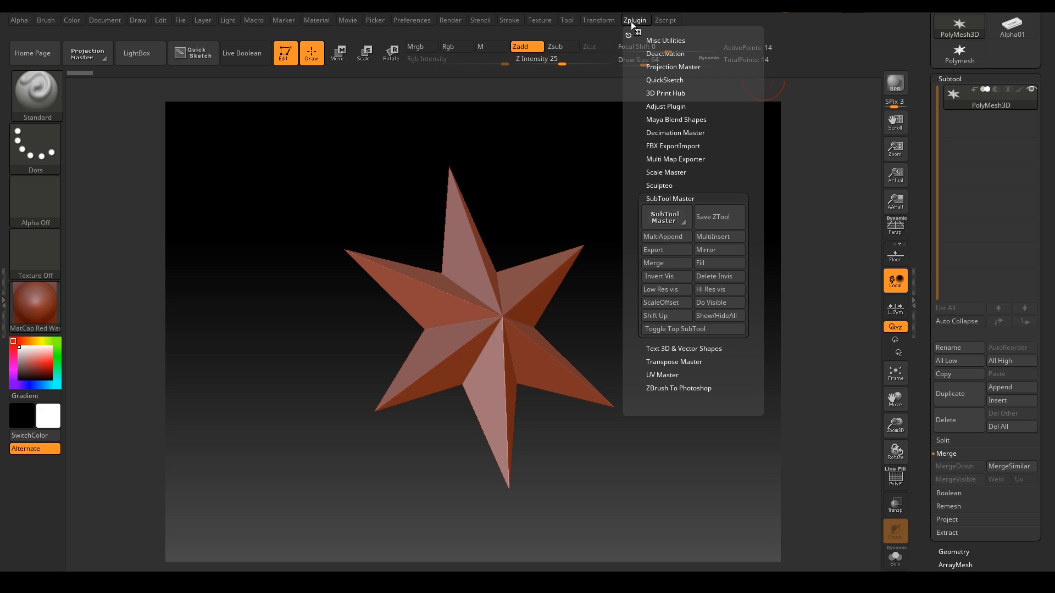
left_click(666, 235)
left_click(387, 242)
left_click(651, 242, "shift")
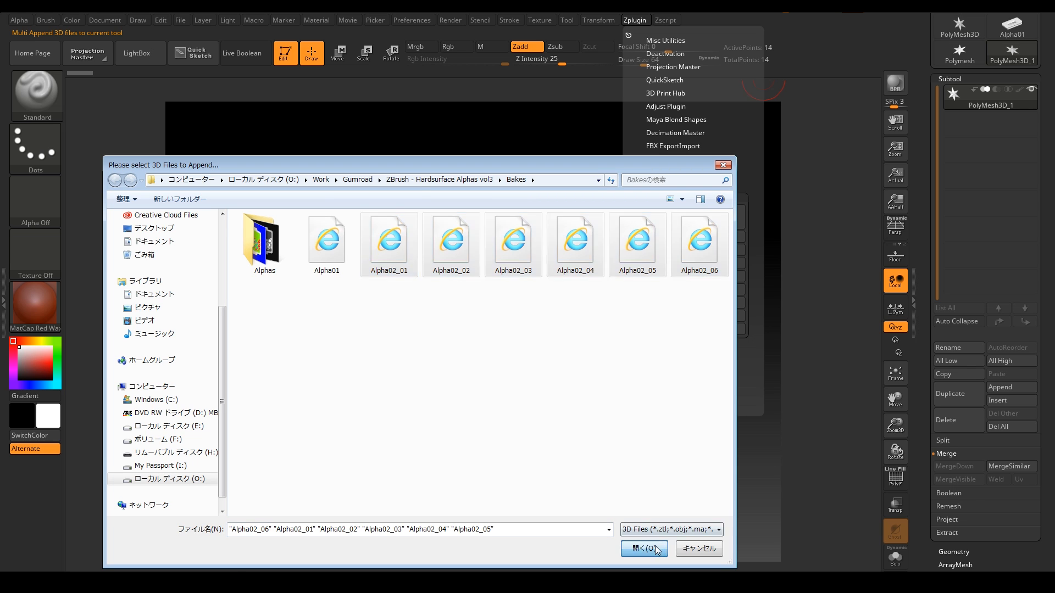
left_click(651, 547)
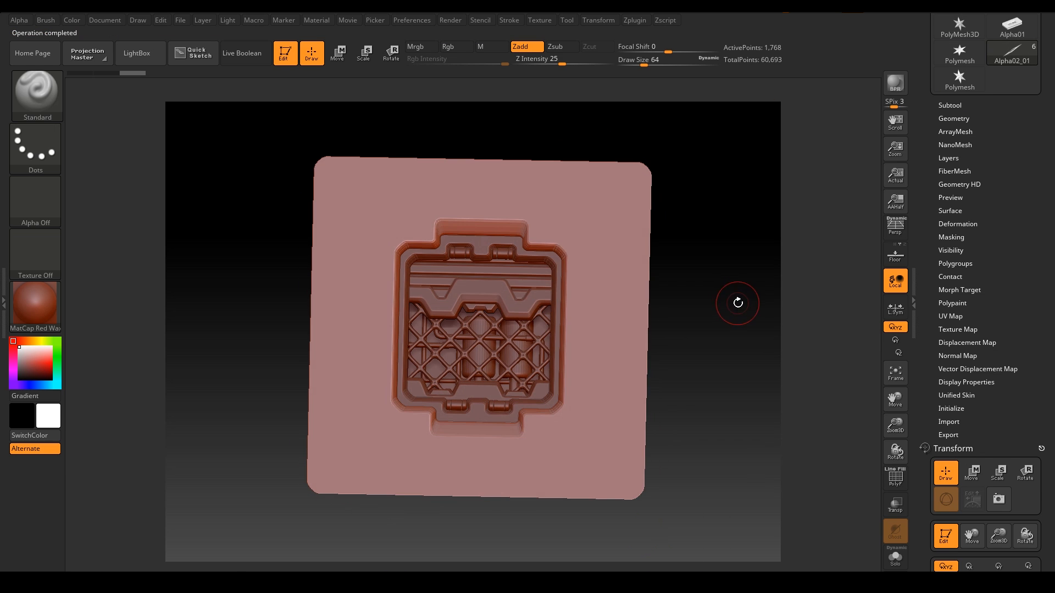
Step: Frame the tile and subdivide the Alpha02_01 tile mesh four levels
key("f")
scroll(1019, 260, "up", 3)
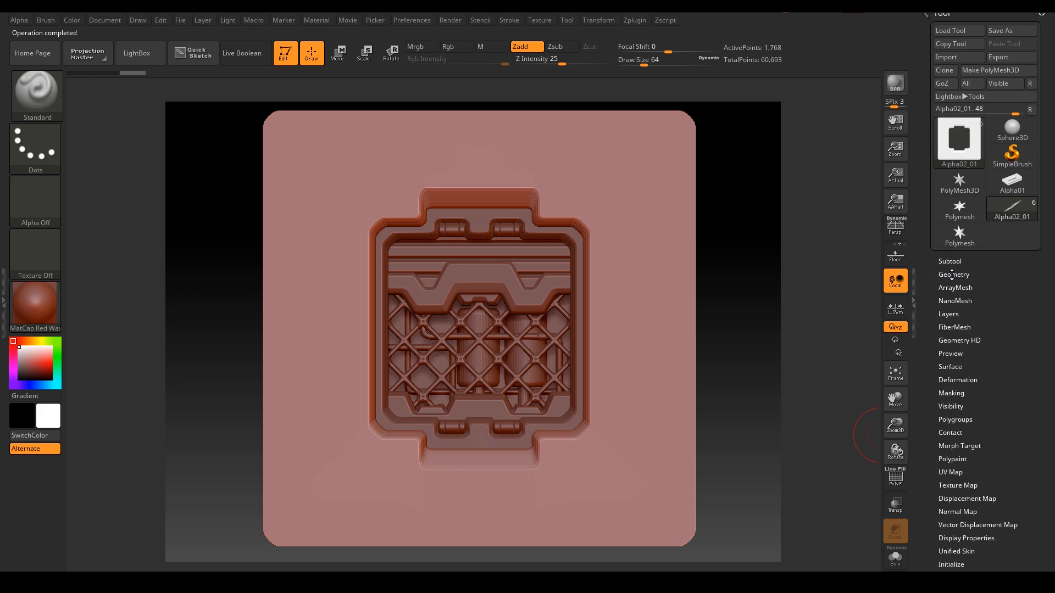
left_click(953, 274)
left_click(950, 374)
left_click(950, 375)
left_click(949, 374)
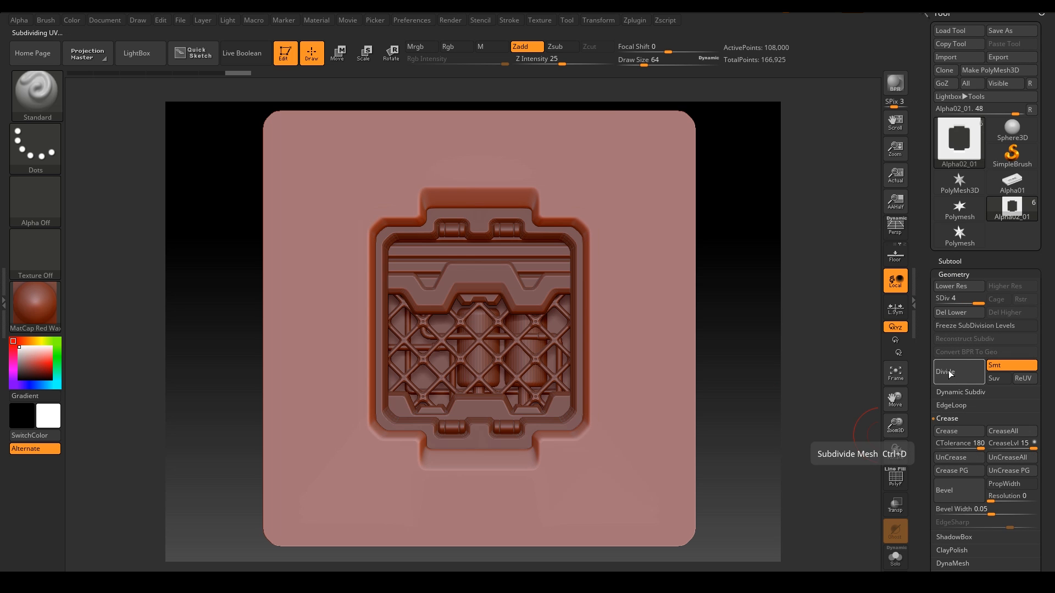
left_click(950, 374)
left_click(950, 374)
left_click(950, 374)
Step: Subdivide the Alpha02_02 grid two levels and the Alpha02_03 frame one level
left_click(533, 245, "alt")
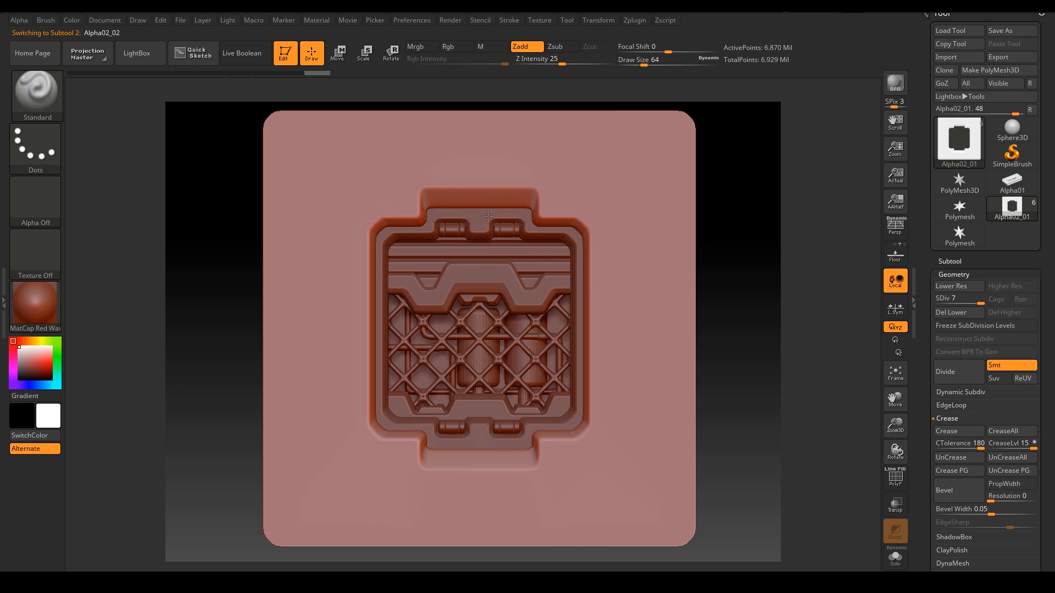
left_click(949, 374)
left_click(949, 374)
left_click(949, 373)
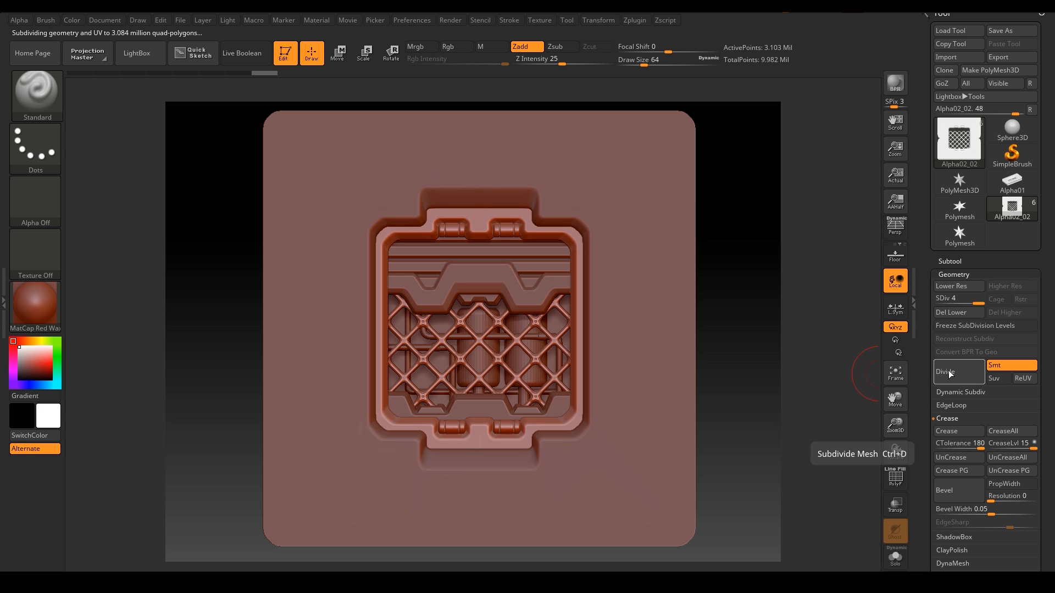
left_click(530, 254, "alt")
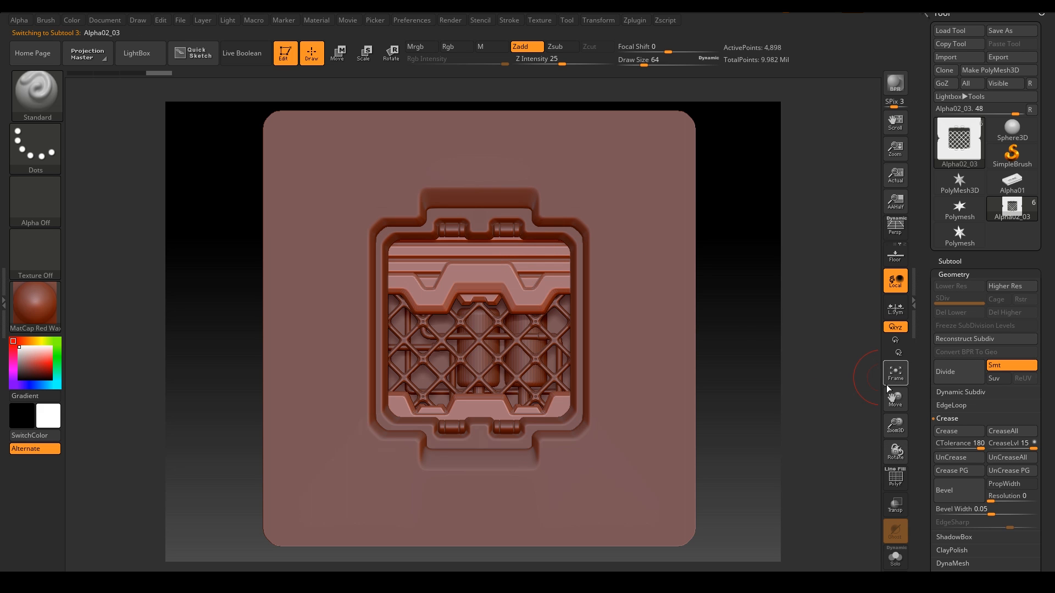
left_click(948, 374)
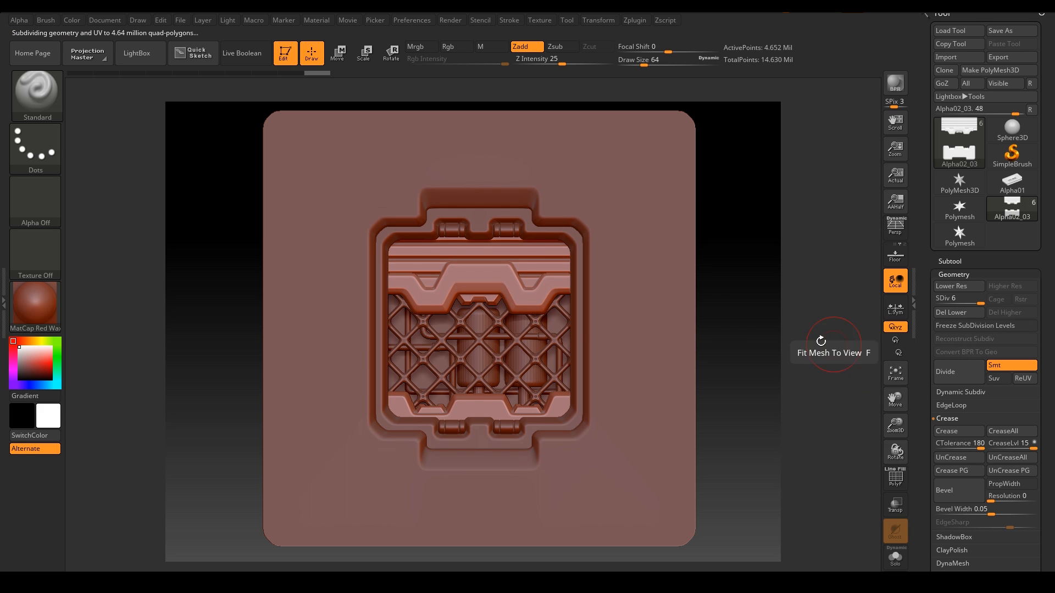
Step: Subdivide the Alpha02_04 inner cylinders subtool four levels
left_click(495, 322, "alt")
left_click(551, 359, "alt")
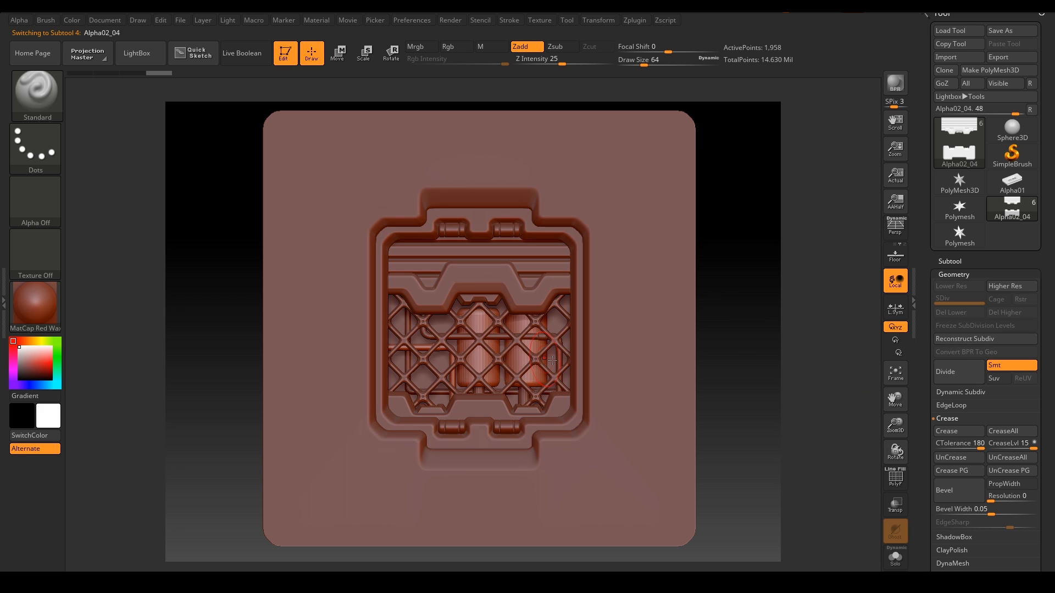
left_click(949, 378)
left_click(950, 378)
left_click(949, 378)
left_click(949, 378)
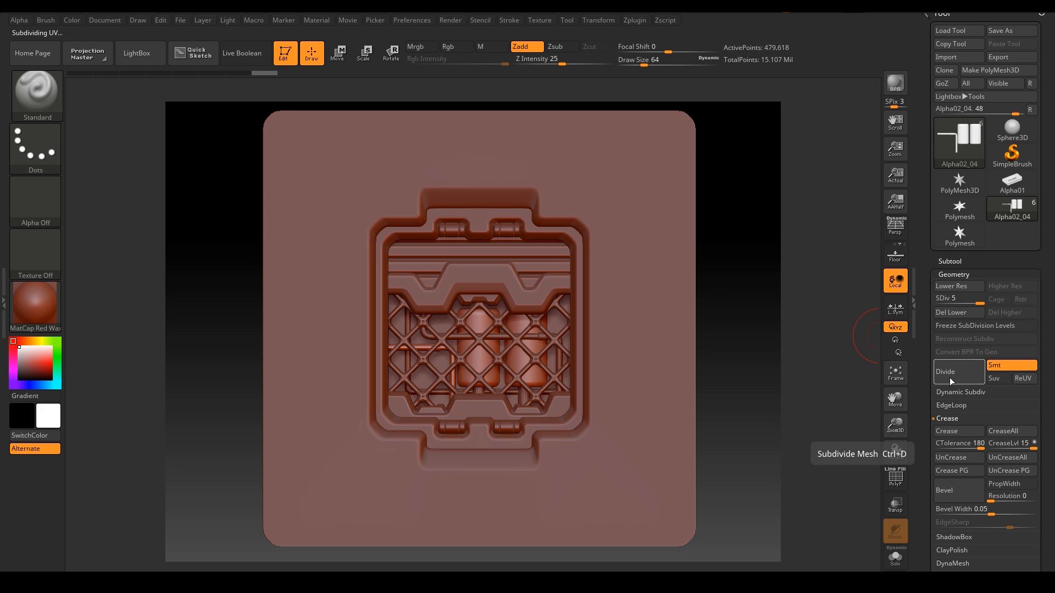
left_click(949, 377)
Step: Subdivide the Alpha02_05 subtool six levels
left_click(554, 360, "alt")
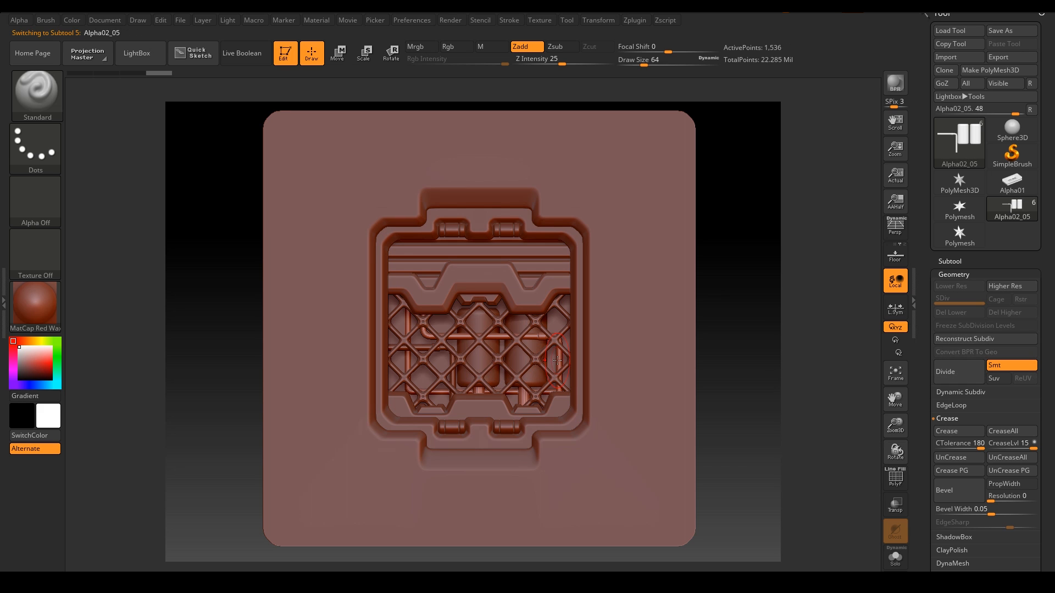
left_click(952, 378)
left_click(952, 377)
left_click(953, 377)
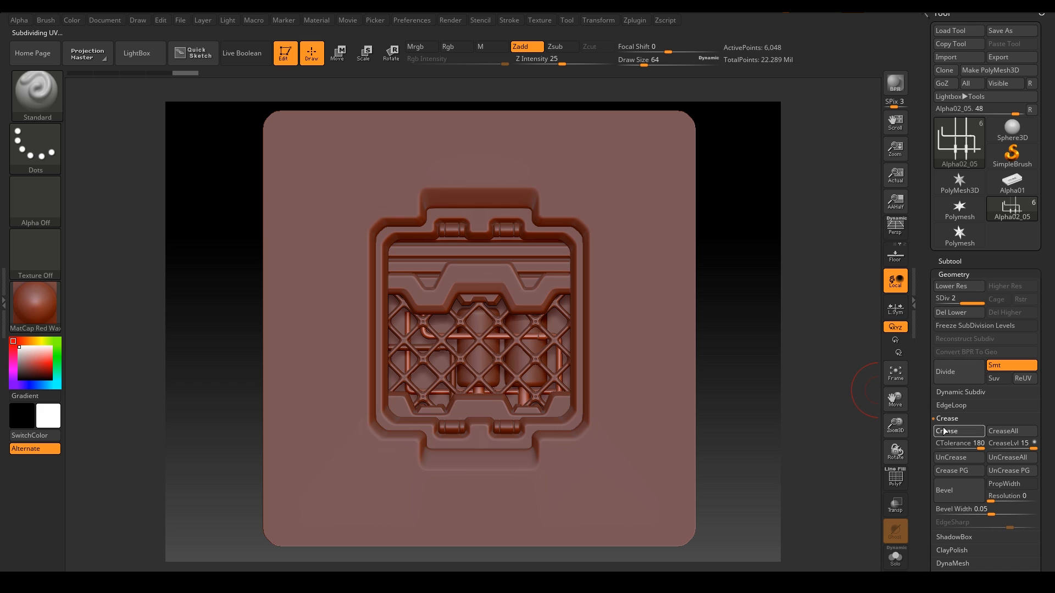
left_click(951, 377)
left_click(952, 377)
left_click(951, 377)
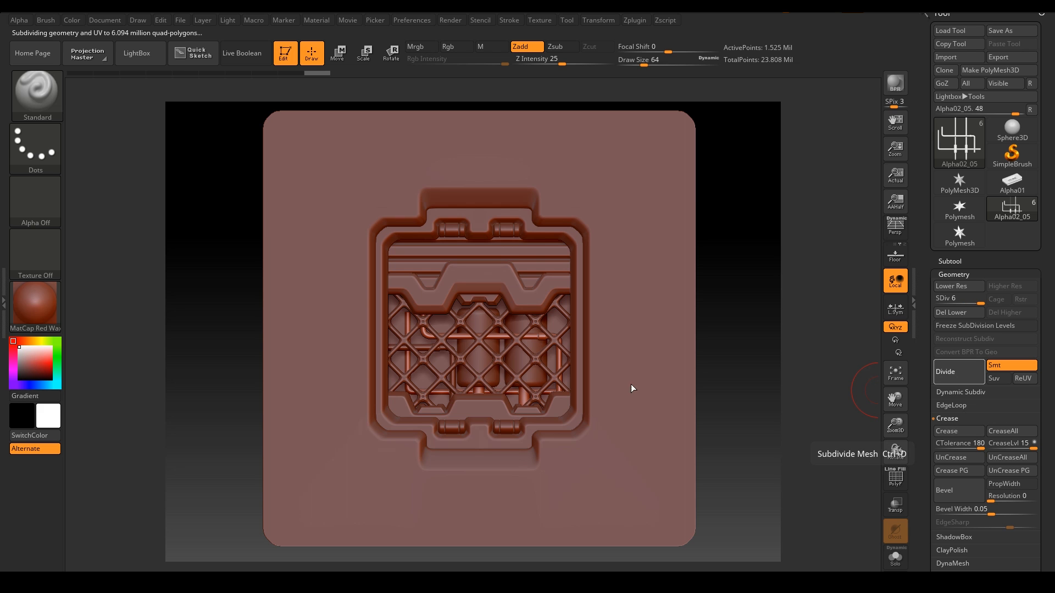
Step: Step through the frame, cylinder and grid subtools, ending on base tile Alpha02_01
left_click(488, 404, "alt")
left_click(480, 387, "alt")
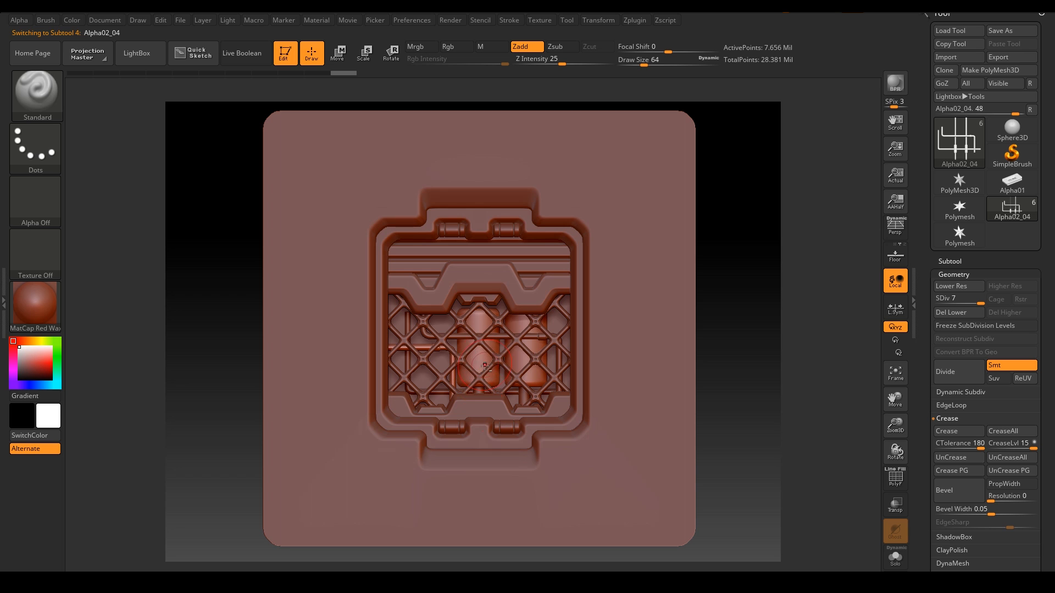
left_click(485, 368, "alt")
left_click(536, 274, "alt")
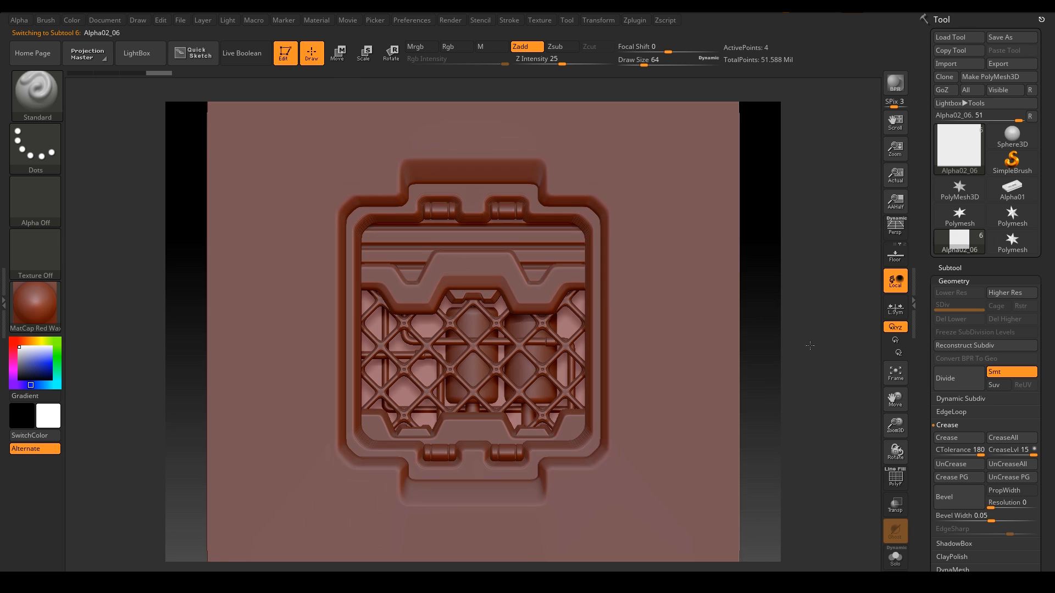
left_click_drag(814, 357, 814, 357, "alt")
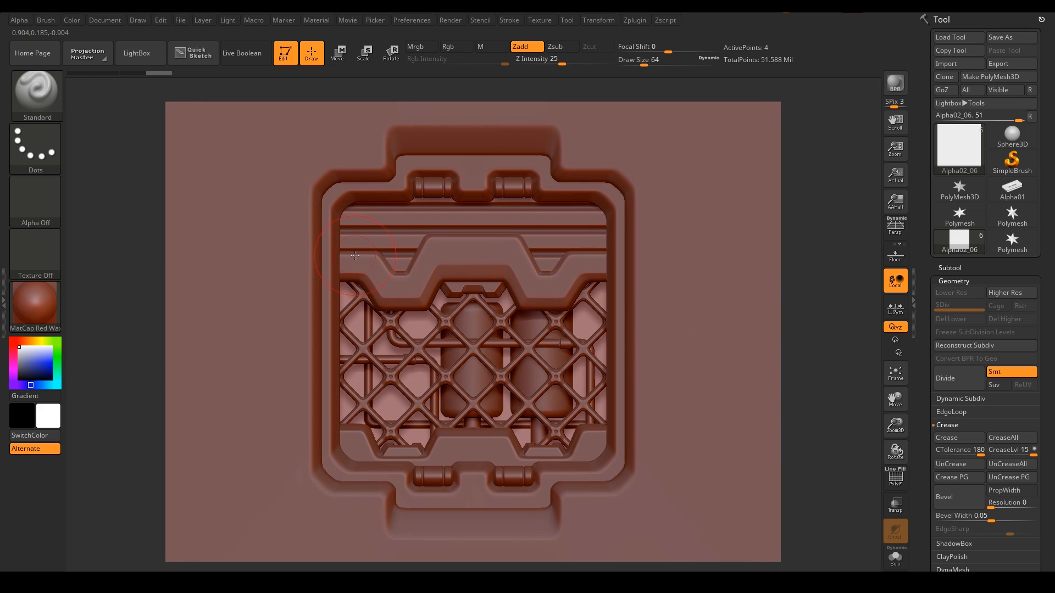
left_click(384, 190, "alt")
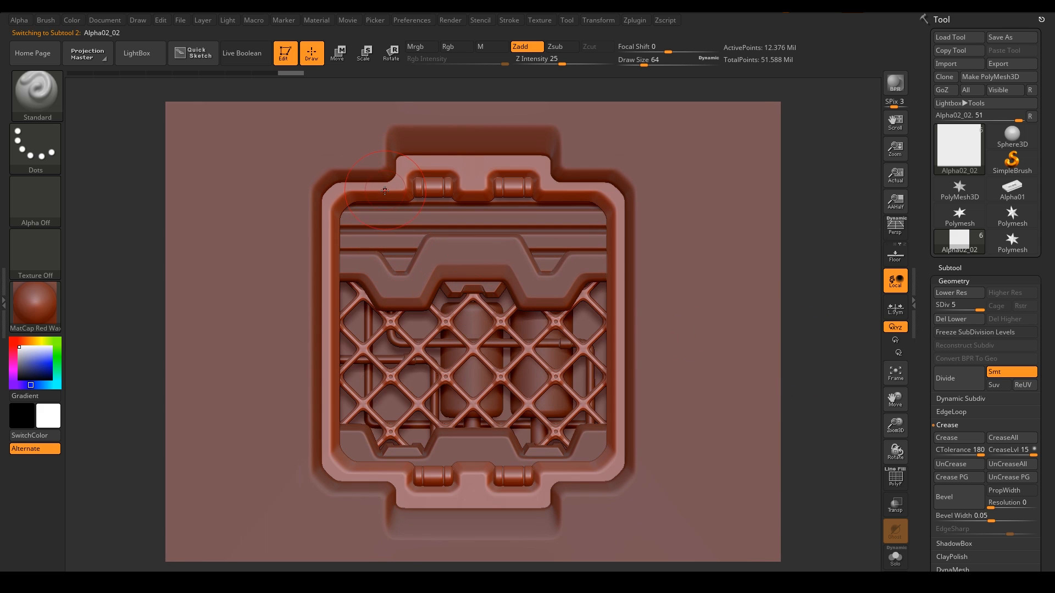
Step: Switch to a flat colour material and fill the Alpha02_02 grid green
left_click(35, 304)
left_click(105, 314)
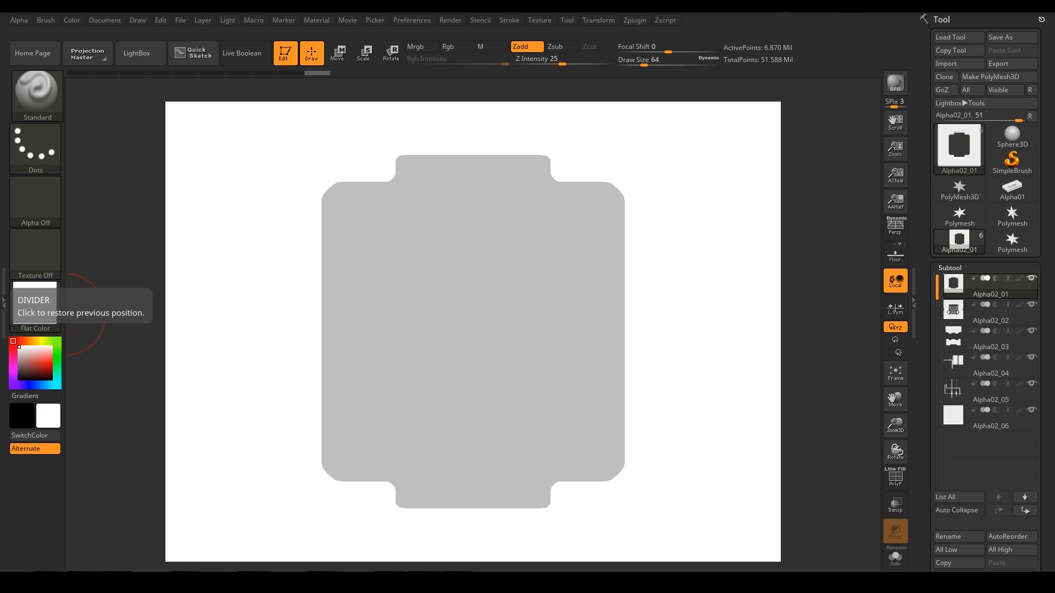
left_click(954, 312)
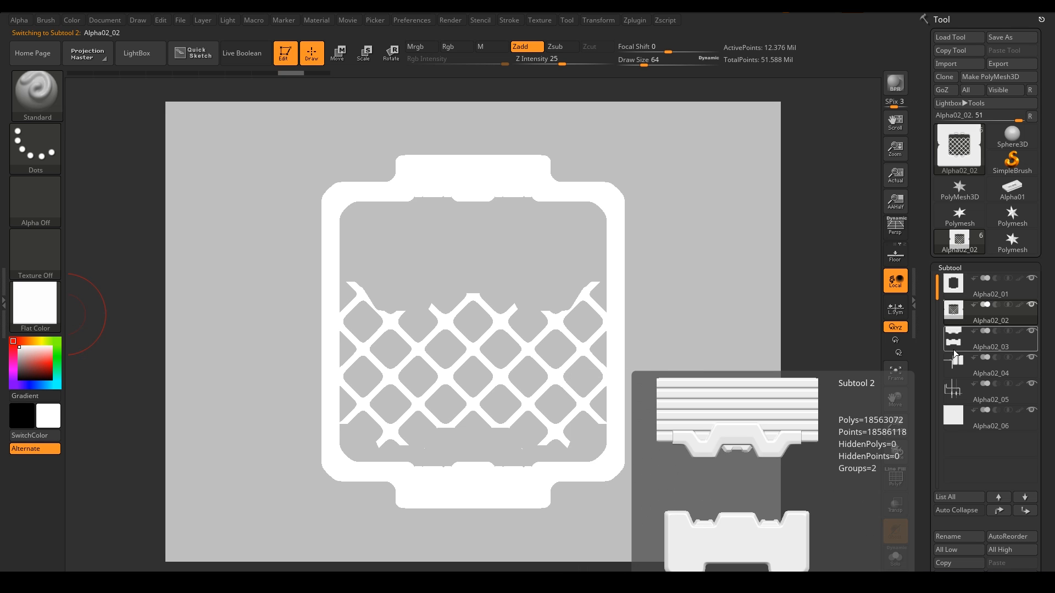
left_click(59, 341)
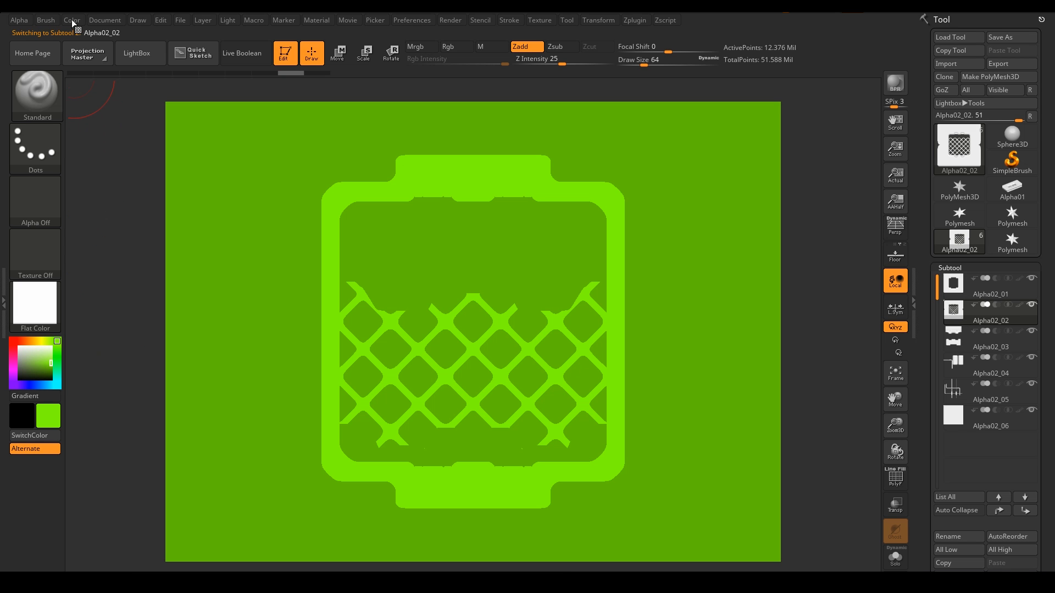
left_click(72, 20)
left_click(105, 256)
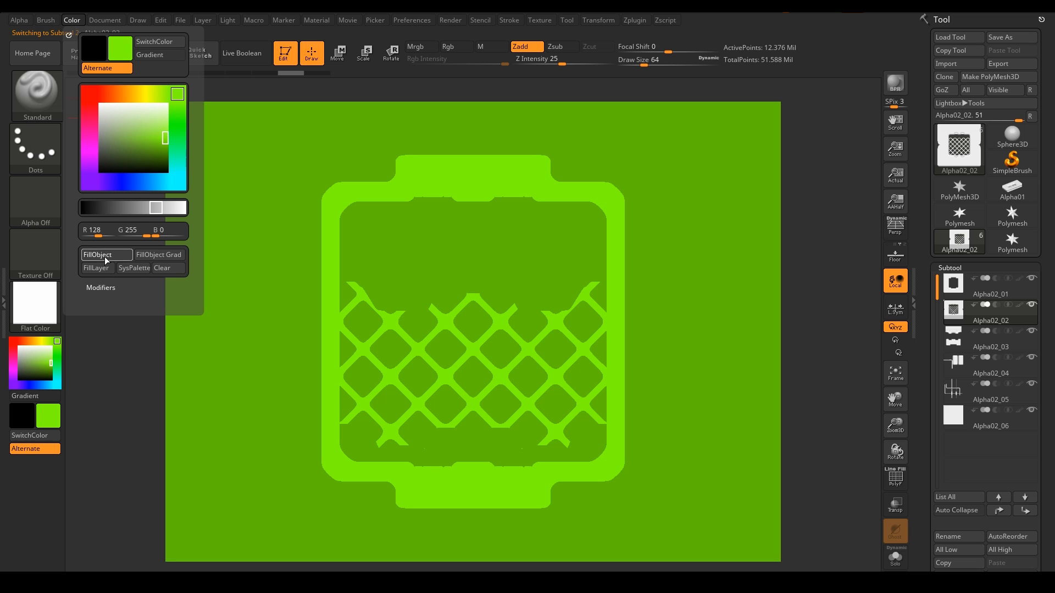
Step: Fill the Alpha02_03 subtool with blue
left_click(960, 344)
left_click(29, 388)
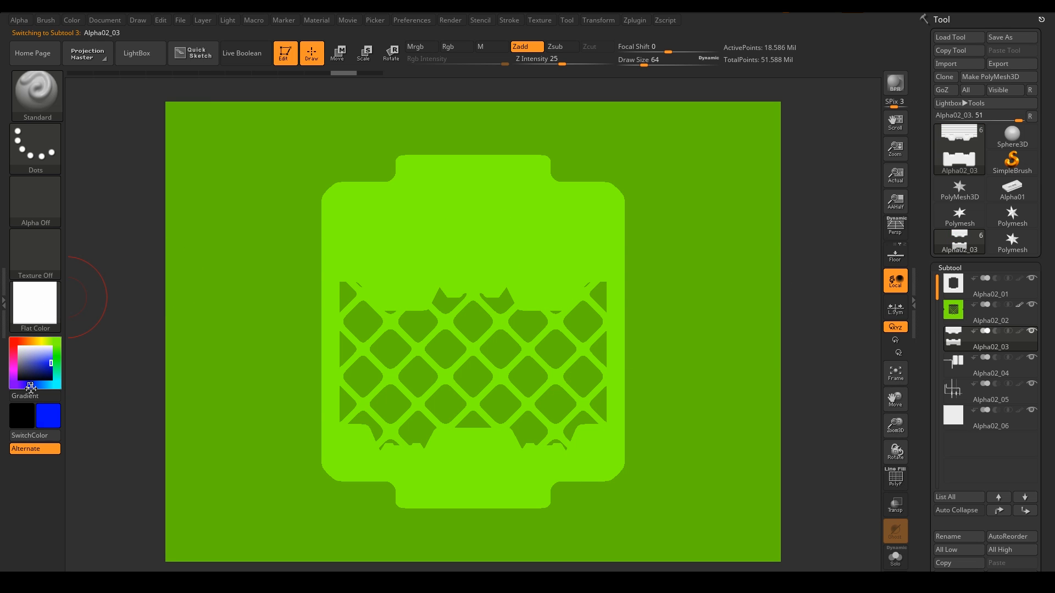
left_click(67, 22)
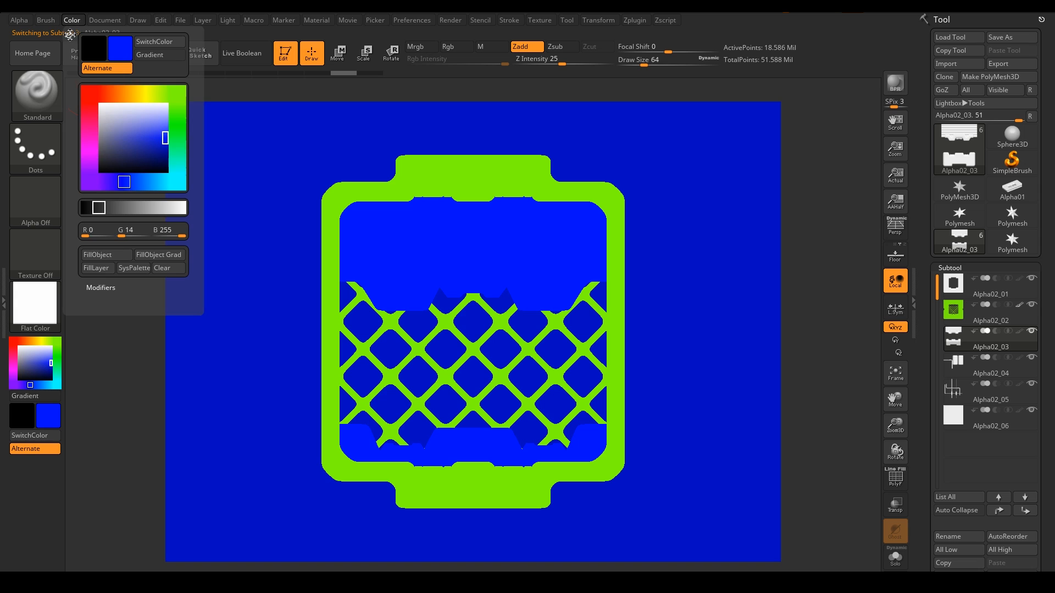
left_click(97, 256)
Step: Fill the Alpha02_04 cylinders red, then fill the current subtool white
left_click(958, 373)
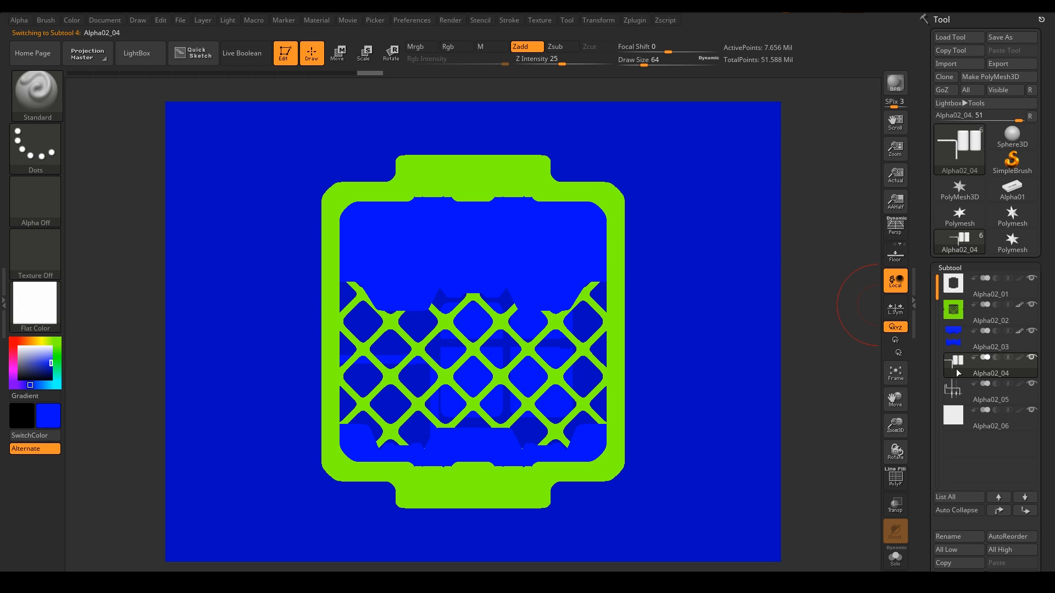
left_click(13, 341)
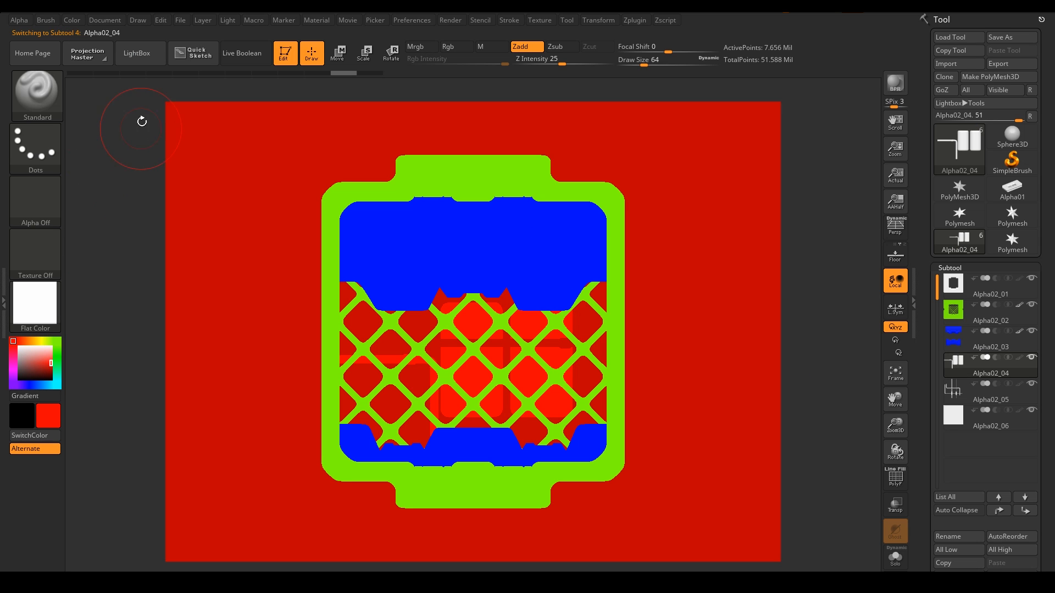
left_click(72, 22)
left_click(106, 256)
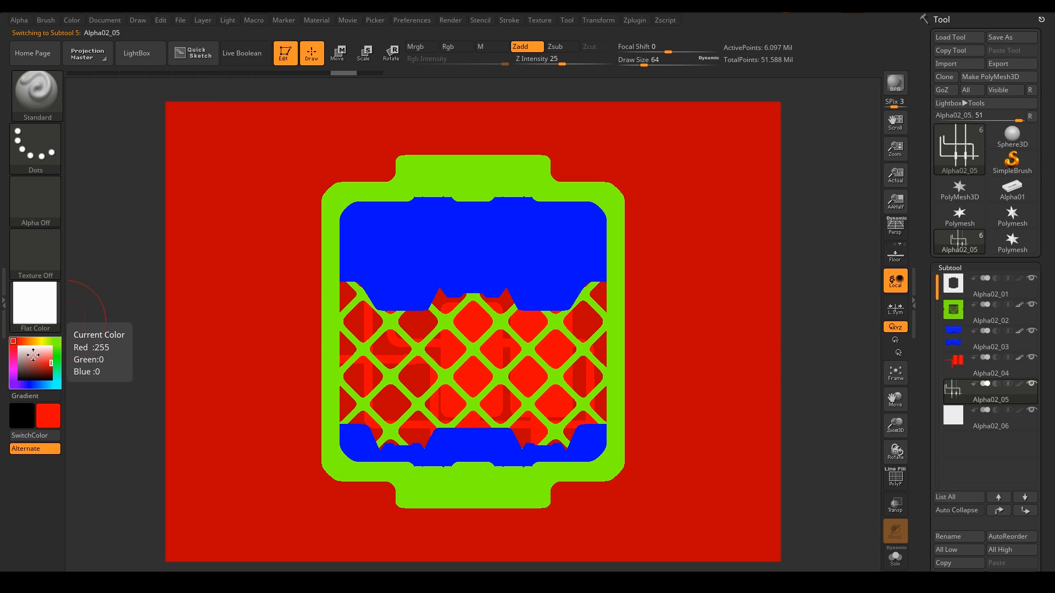
left_click(19, 347)
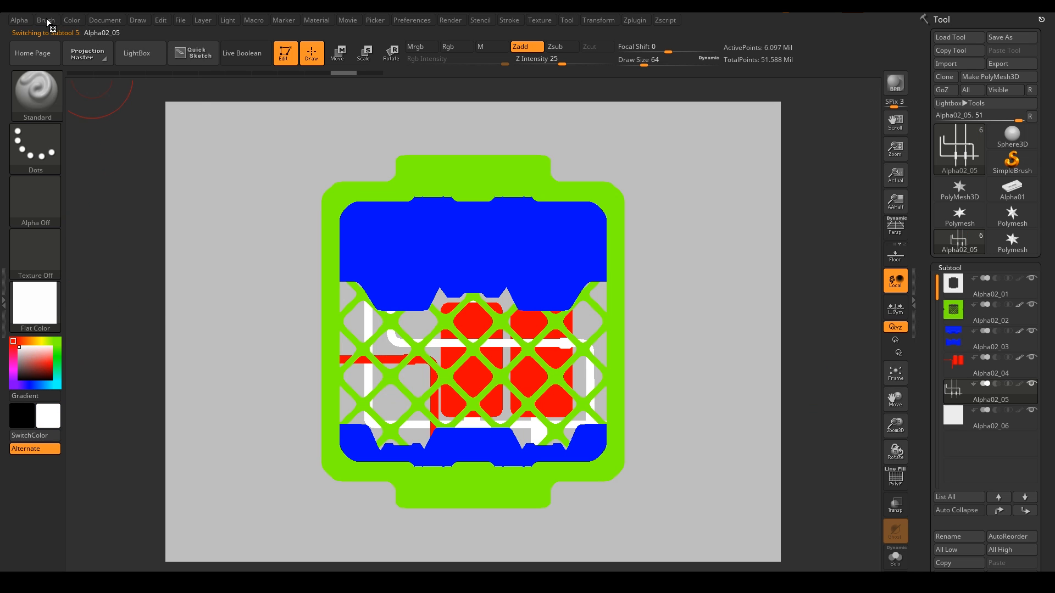
left_click(72, 20)
left_click(106, 256)
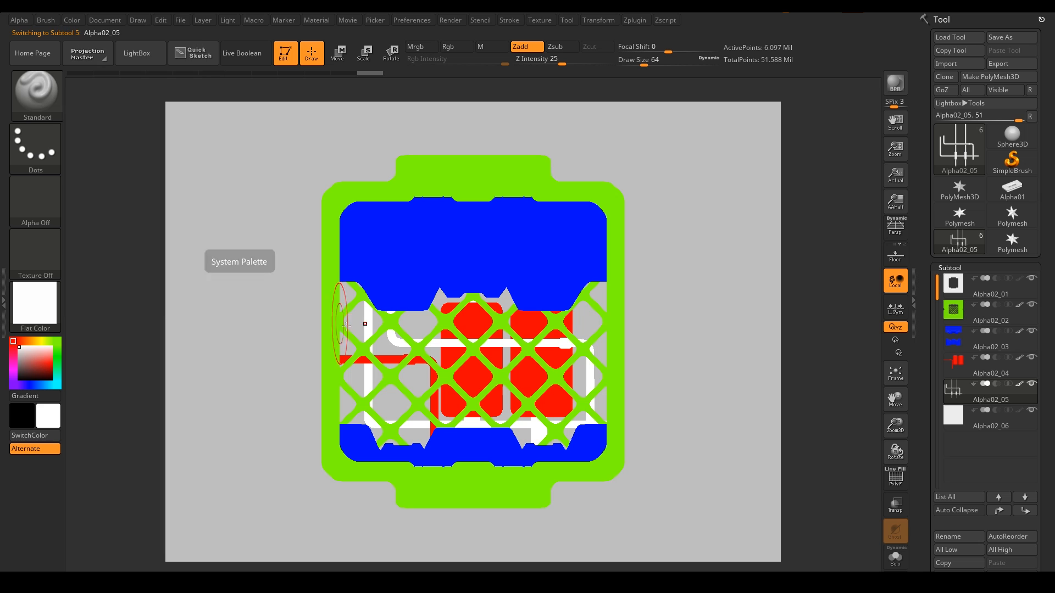
Step: Select backing plate Alpha02_06 and set the colour to dark grey 49,49,49
left_click(961, 414)
left_click(15, 382)
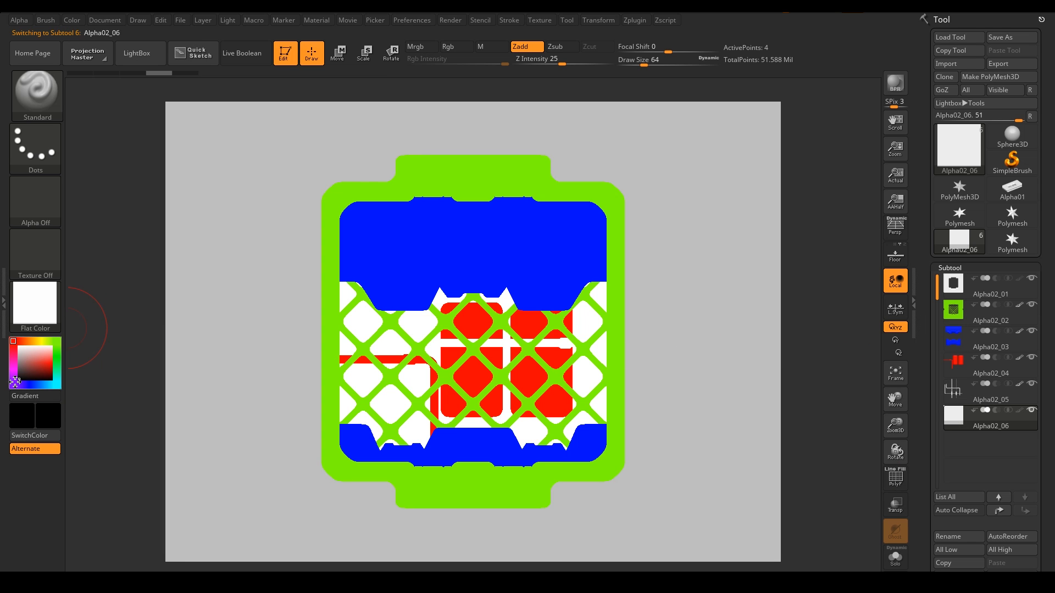
left_click_drag(46, 359, 67, 360)
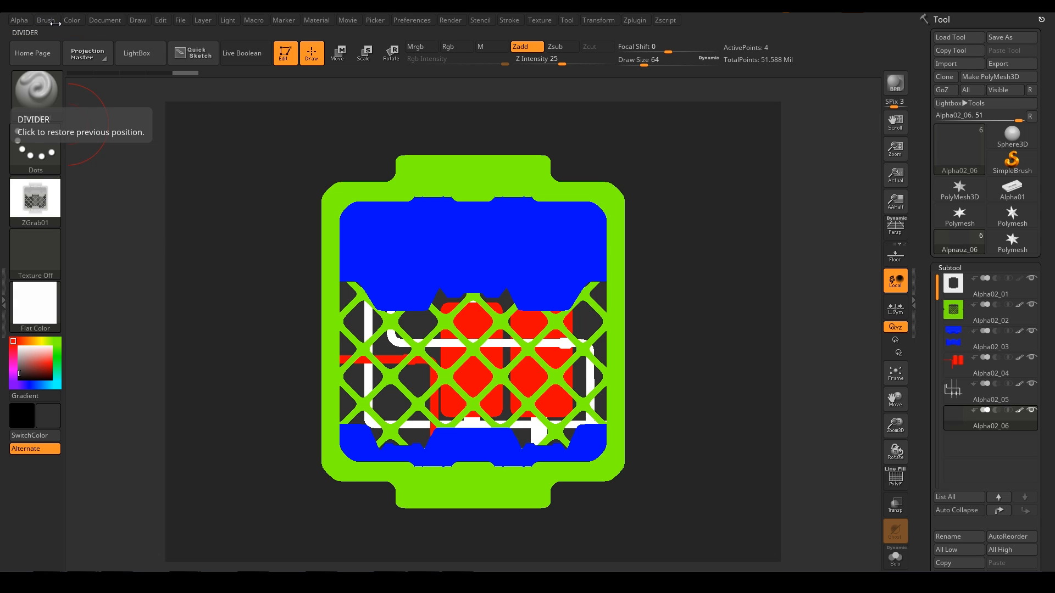
Step: Resize the ZBrush document to 2048 × 2048 and fit it in the view
left_click(104, 20)
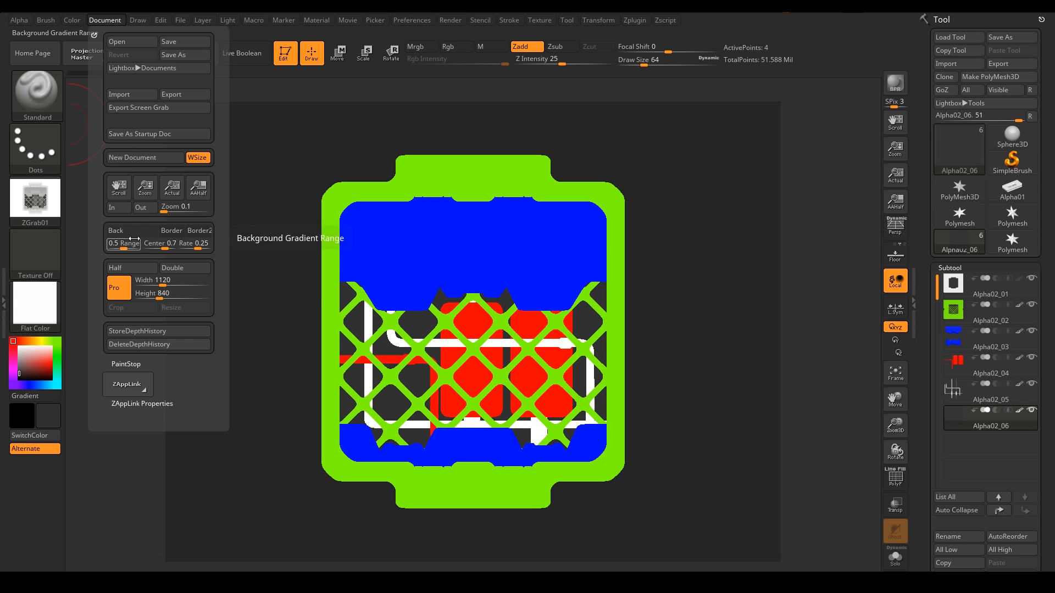
left_click(158, 280)
type("204")
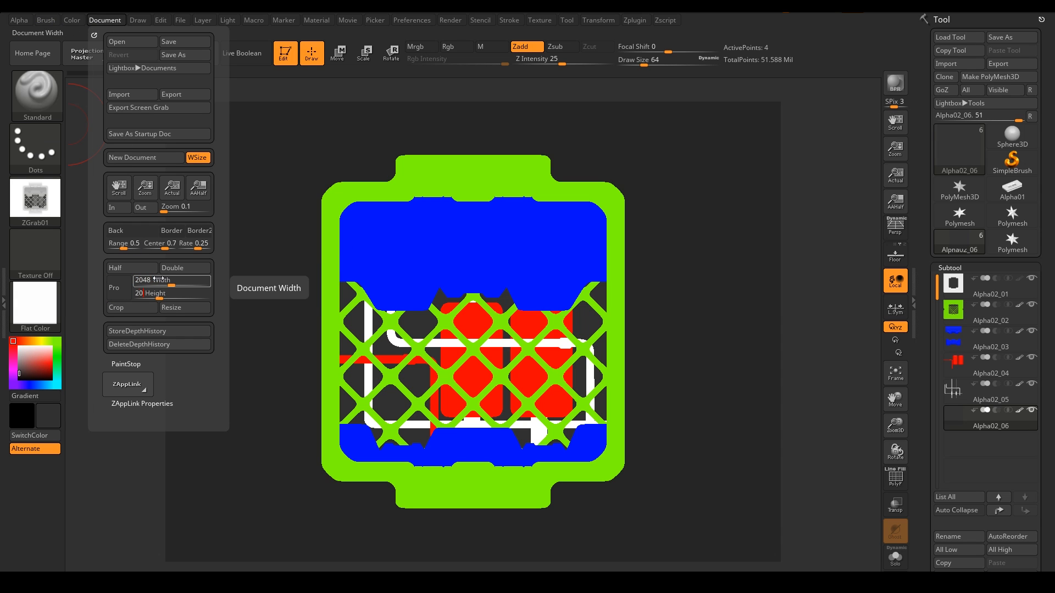
type("8")
key("Return")
left_click(185, 308)
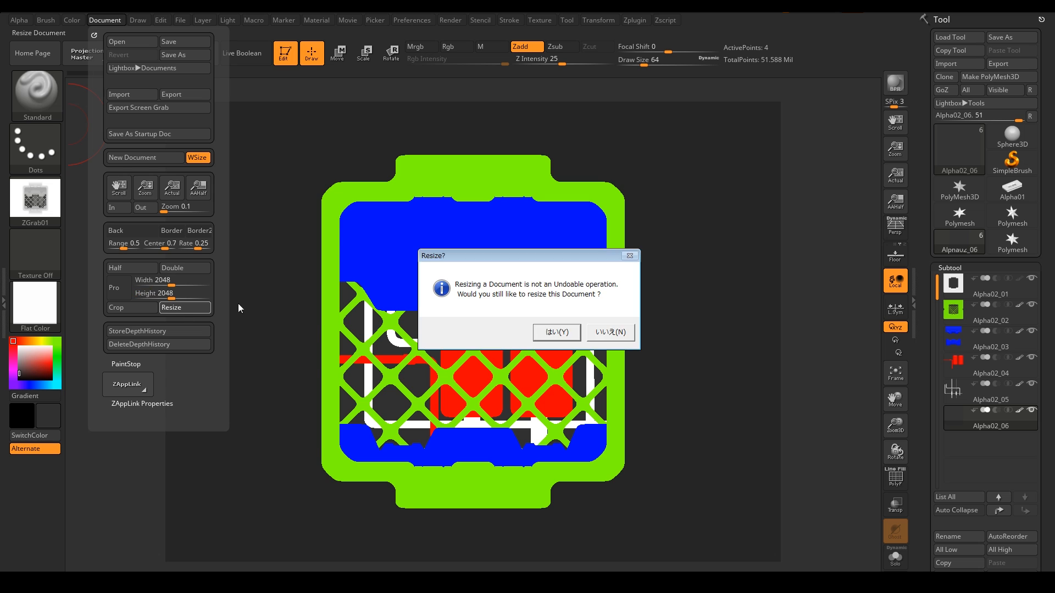
left_click(552, 332)
left_click_drag(895, 150, 657, 276)
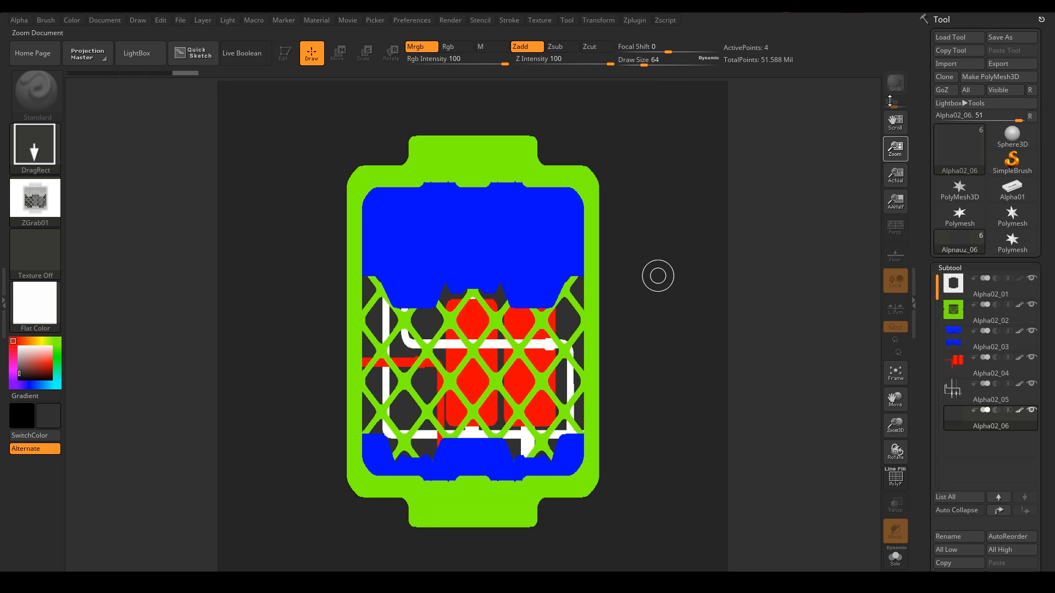
Step: Redraw the colour-ID model front-on, frame it to fill the canvas, and grab it with GrabDoc
key("ctrl+n")
mouse_move(499, 319)
left_mouse_down()
mouse_move(473, 295)
mouse_move(516, 236)
left_mouse_up()
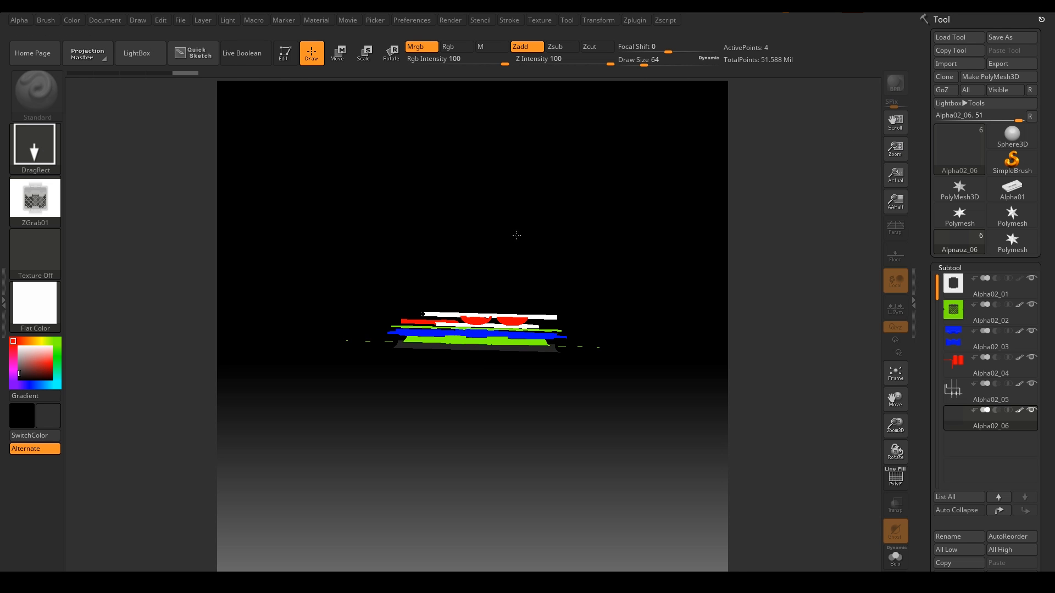
key("t")
left_click_drag(472, 121, 525, 210)
key("f")
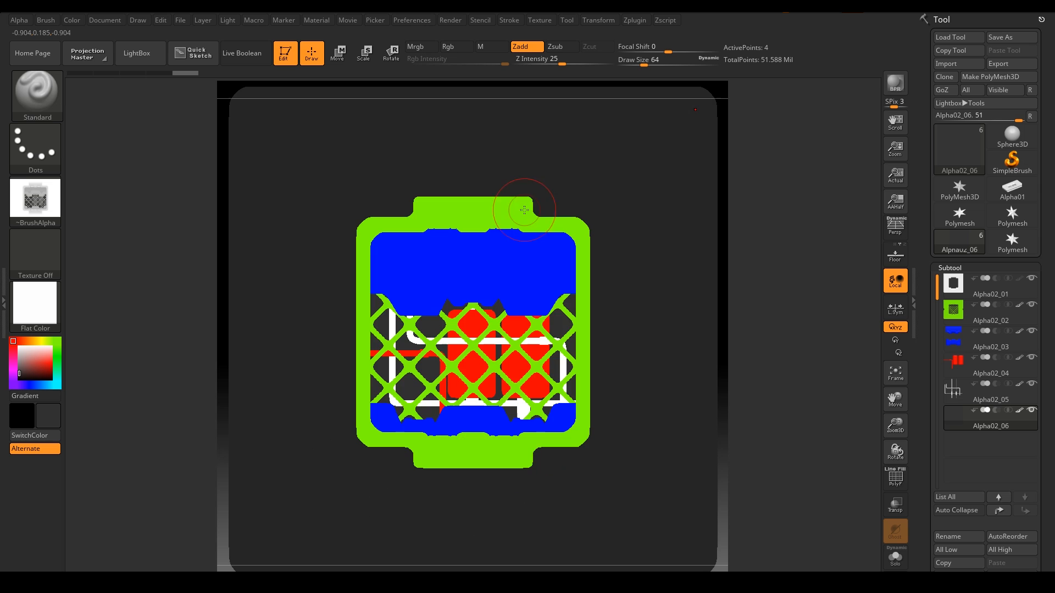
left_click_drag(787, 293, 789, 331, "alt")
key("f")
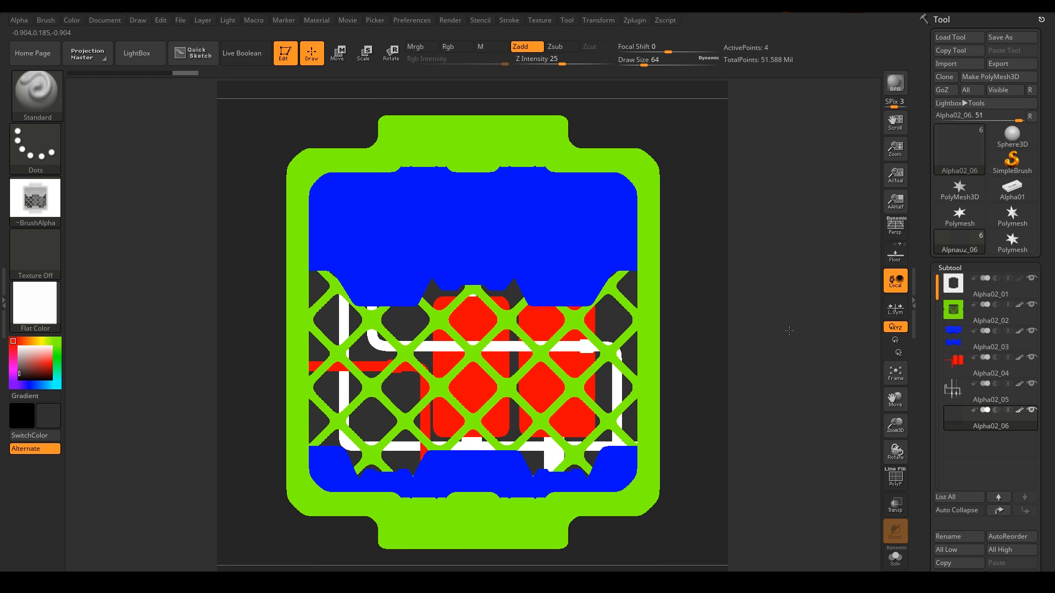
left_click(35, 254)
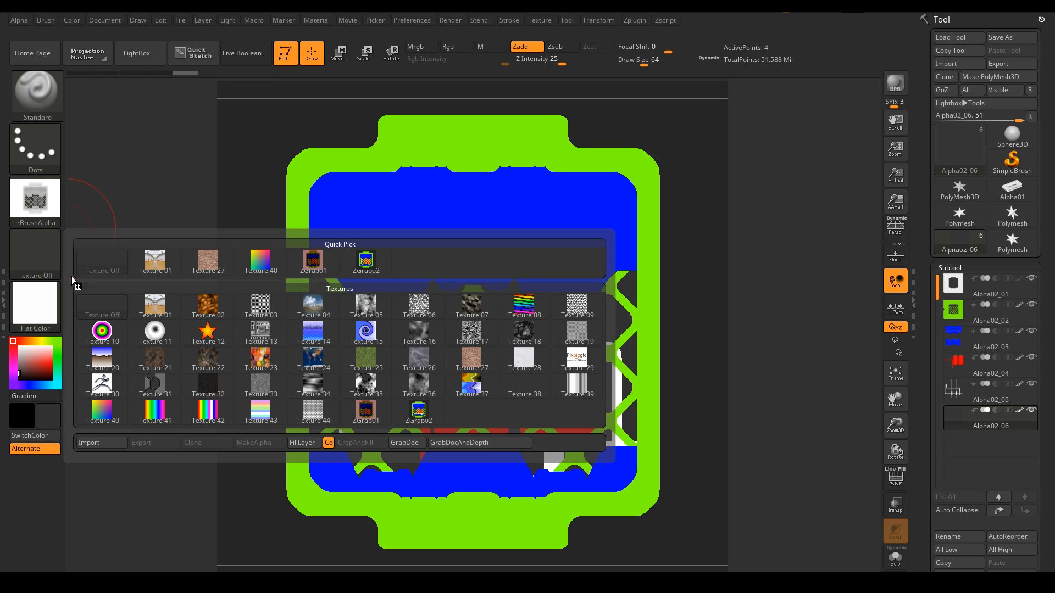
left_click(403, 443)
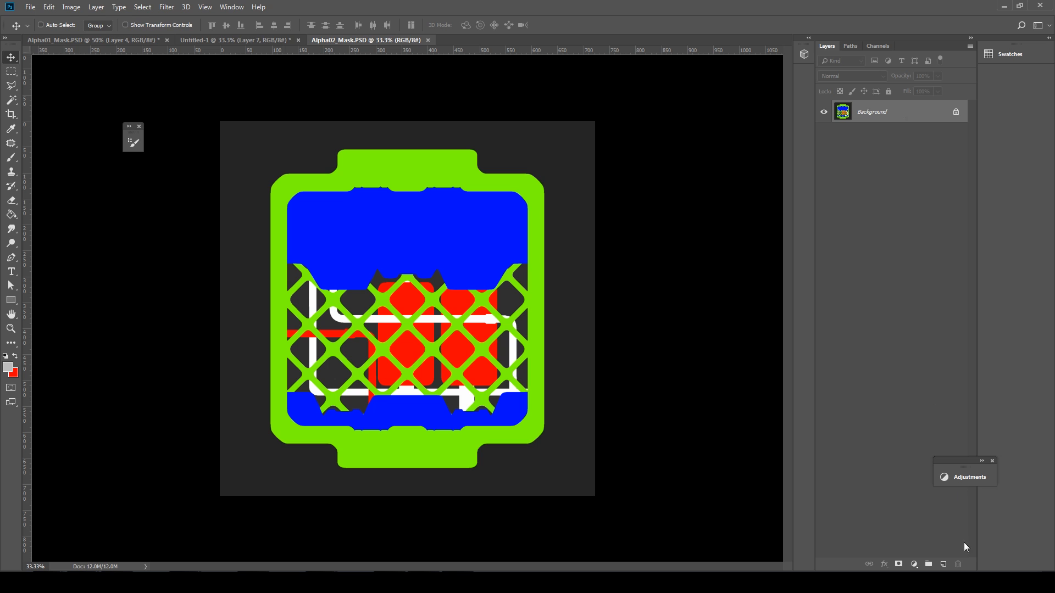
Step: Add a new layer and select the green frame colour on the Background with Color Range
left_click(943, 564)
left_click(861, 130)
key("w")
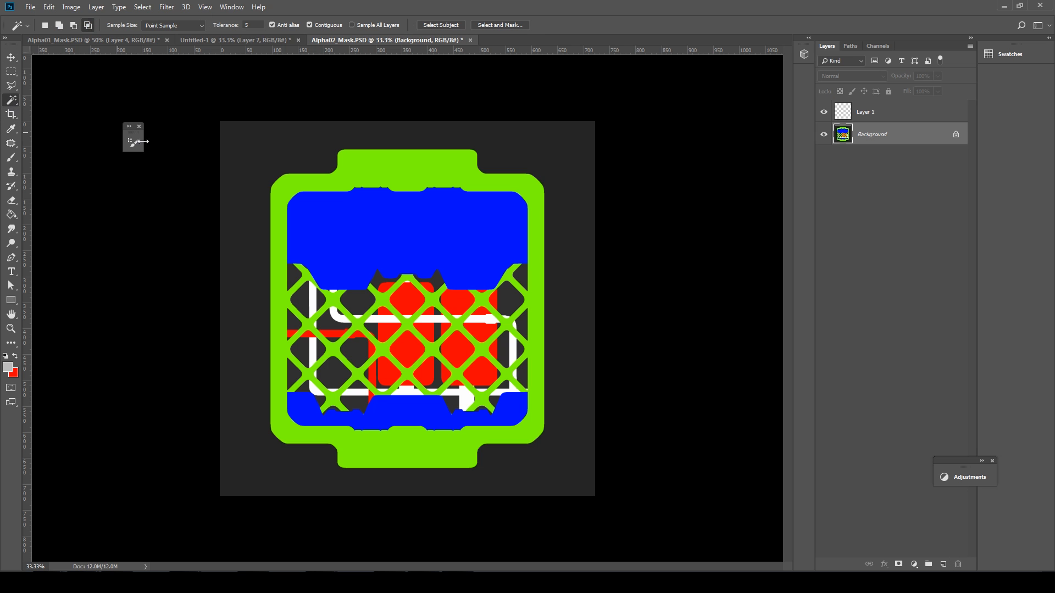
right_click(330, 237)
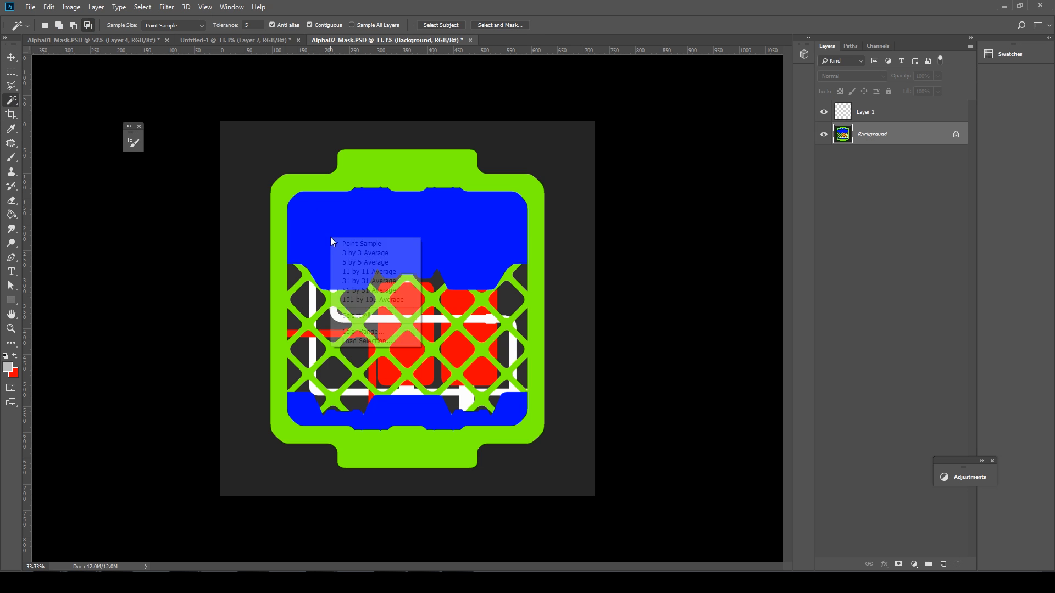
left_click(372, 331)
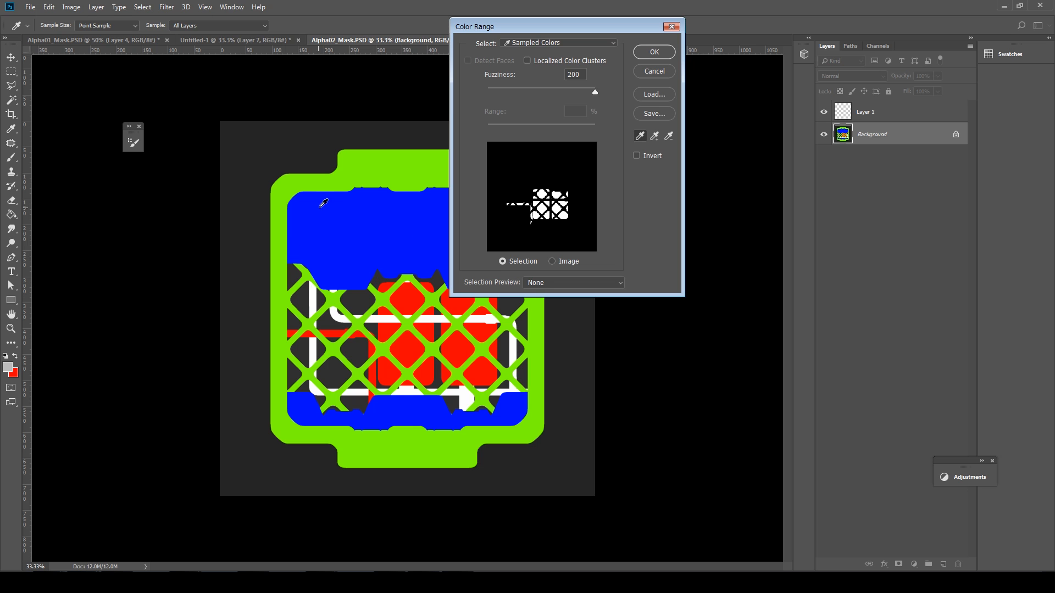
left_click(554, 157)
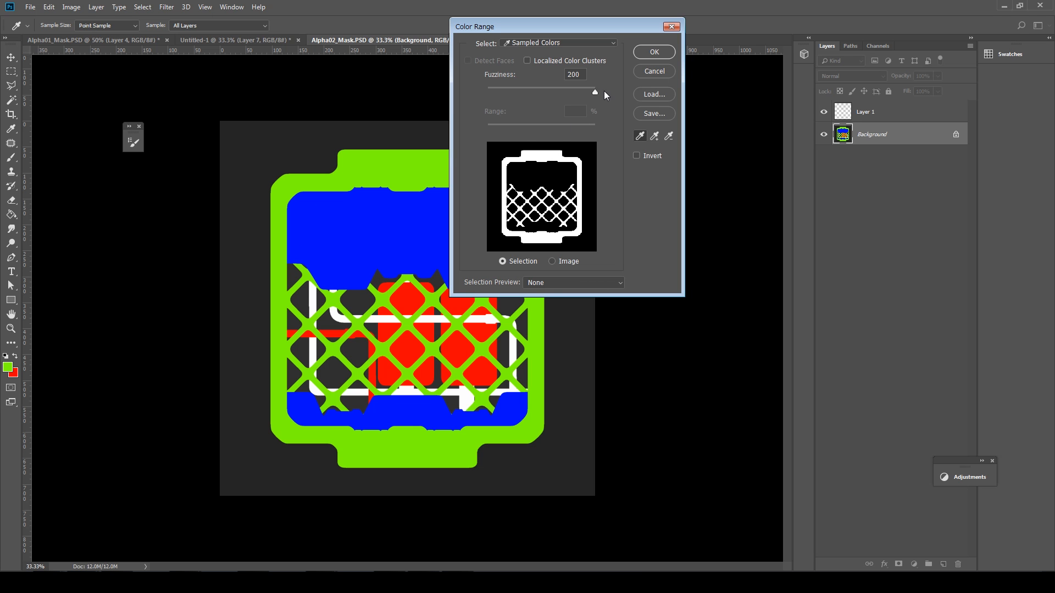
left_click(654, 52)
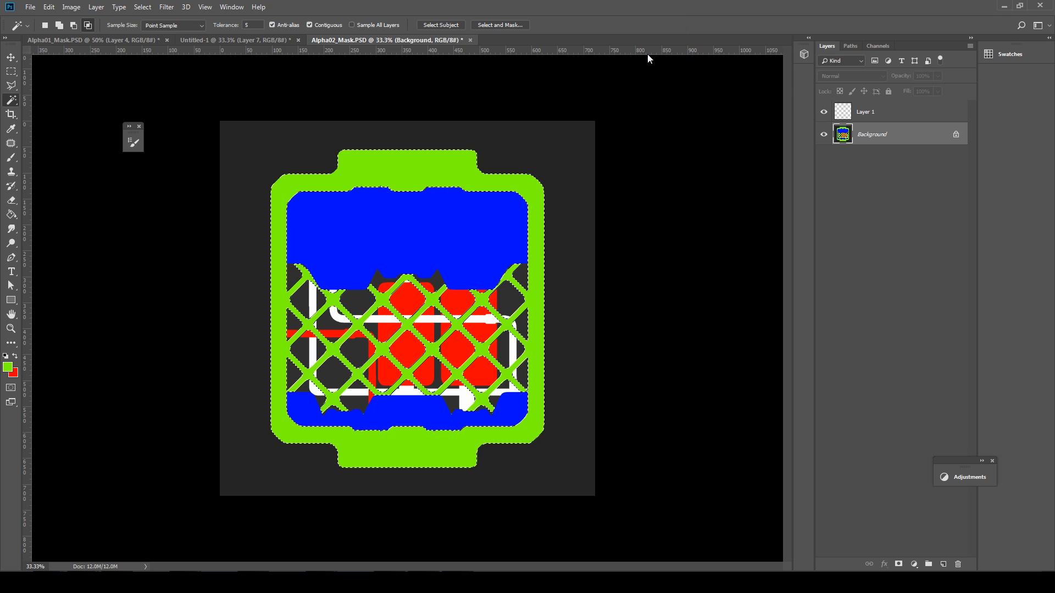
Step: Fill the green frame and lattice white on Layer 1, then hide Layer 1
left_click(867, 114)
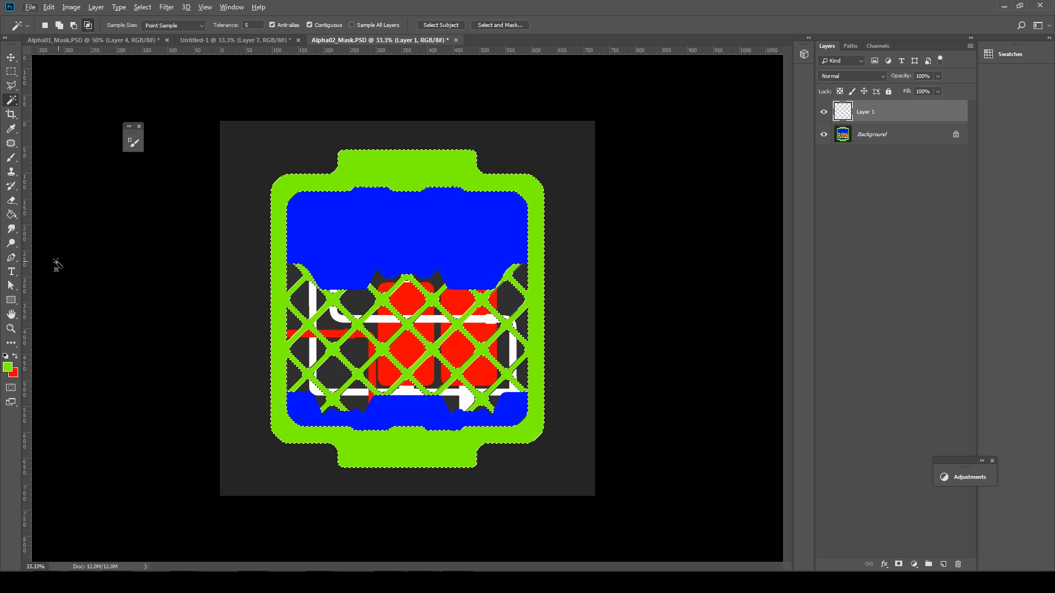
key("alt")
left_click(11, 215)
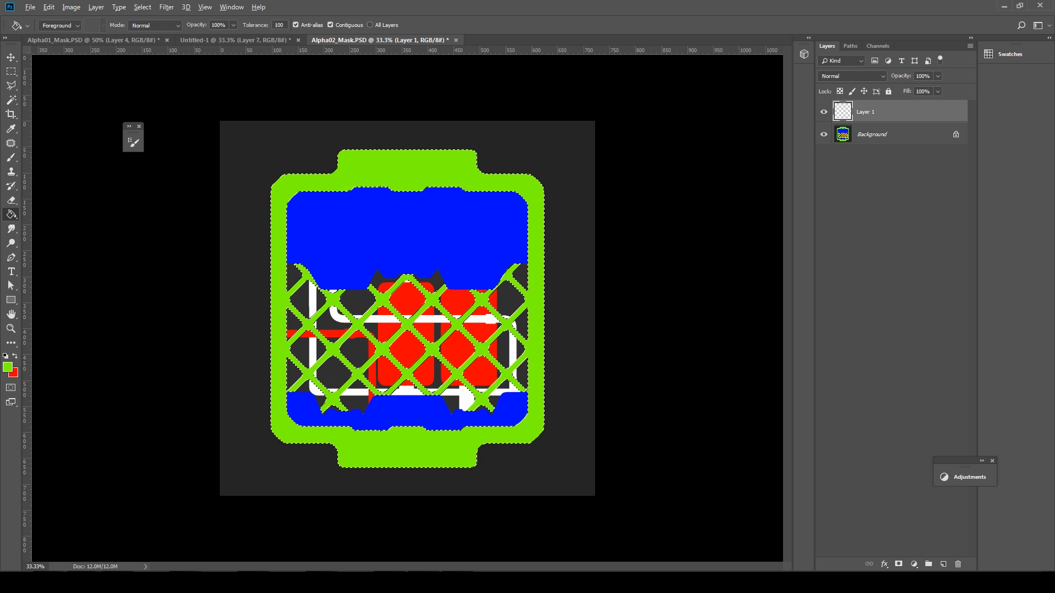
left_click(282, 211)
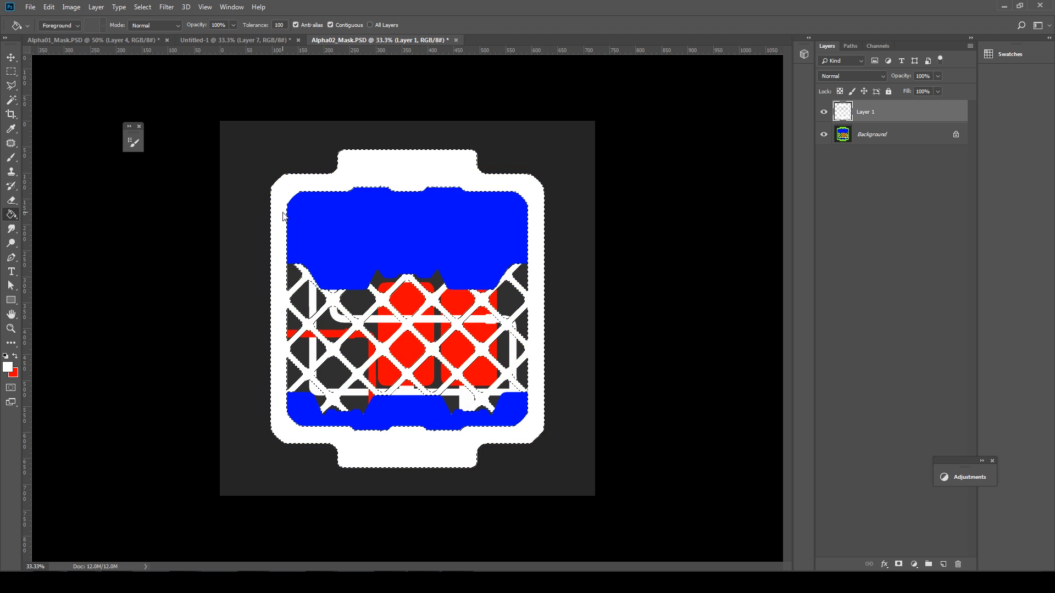
key("ctrl+d")
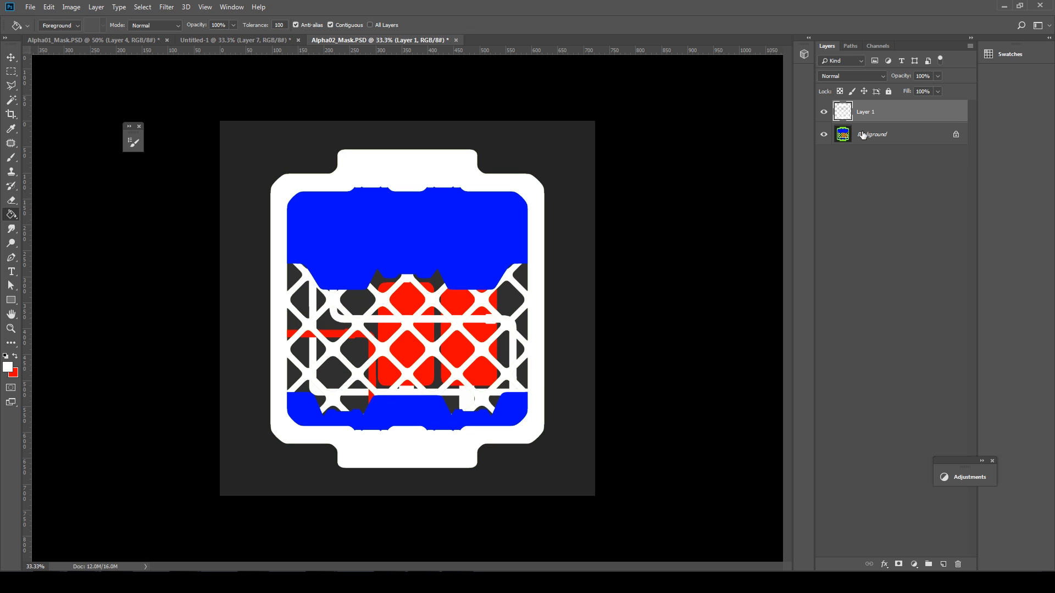
left_click(872, 132)
left_click(824, 112)
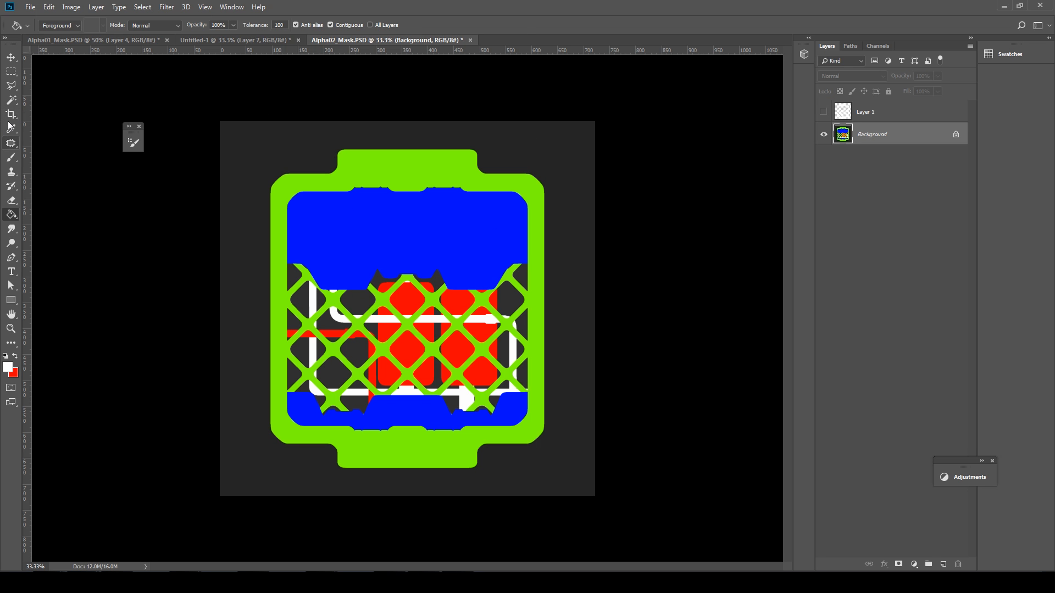
Step: Select the blue areas of the Background with Color Range
left_click(11, 100)
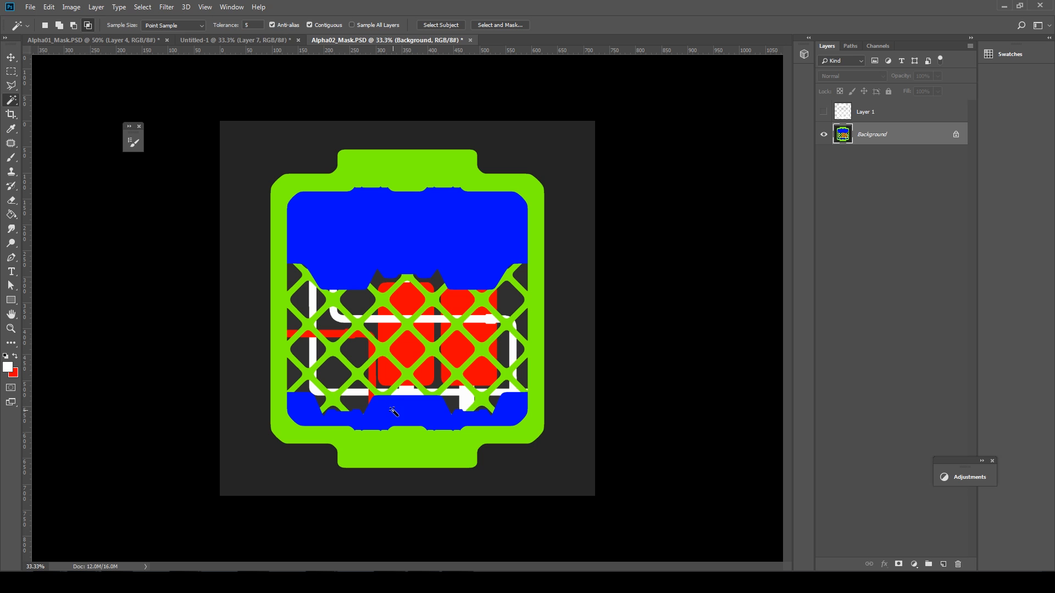
right_click(393, 411)
left_click(435, 505)
left_click(385, 410)
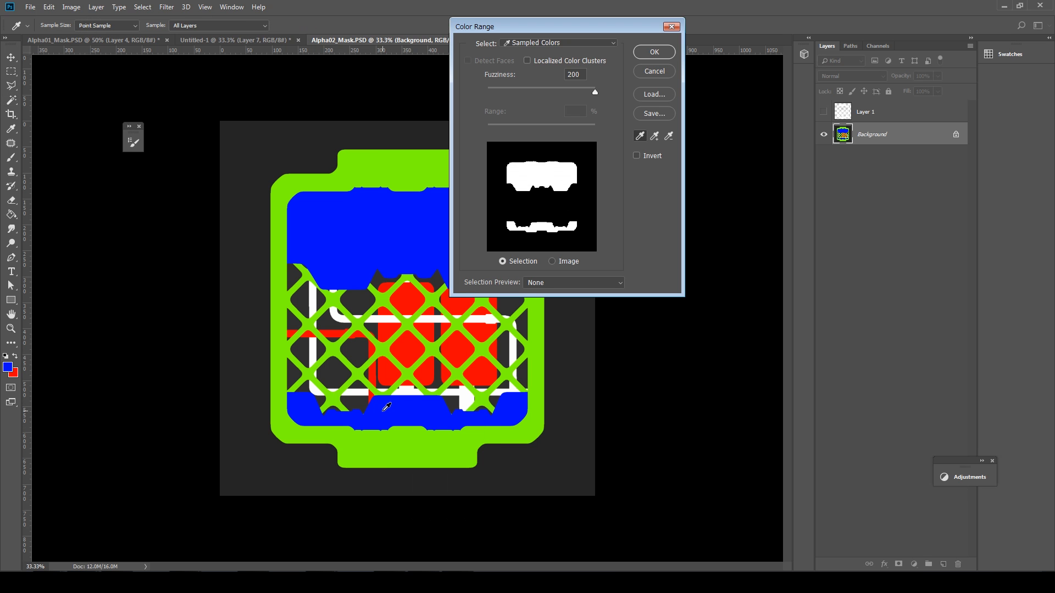
left_click(655, 52)
Step: Fill the blue areas grey on a new Layer 2
left_click(901, 112)
left_click(944, 564)
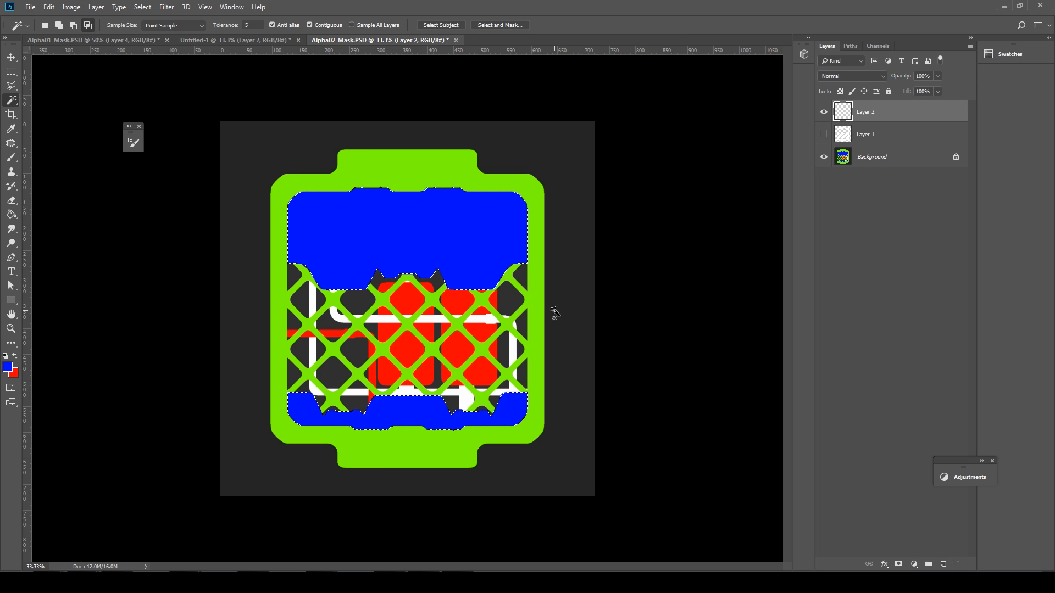
key("g")
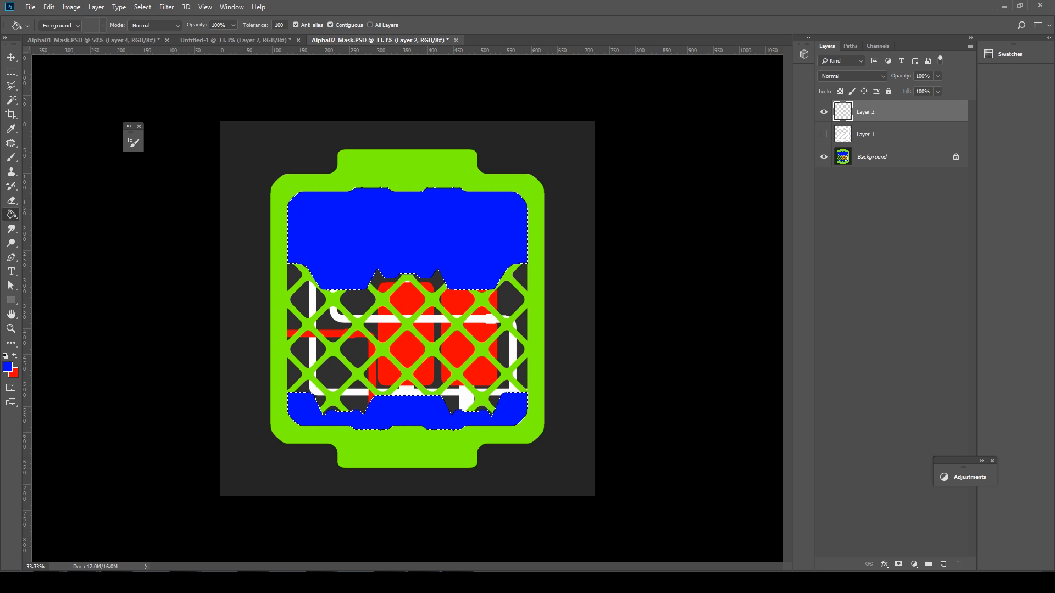
left_click(335, 267)
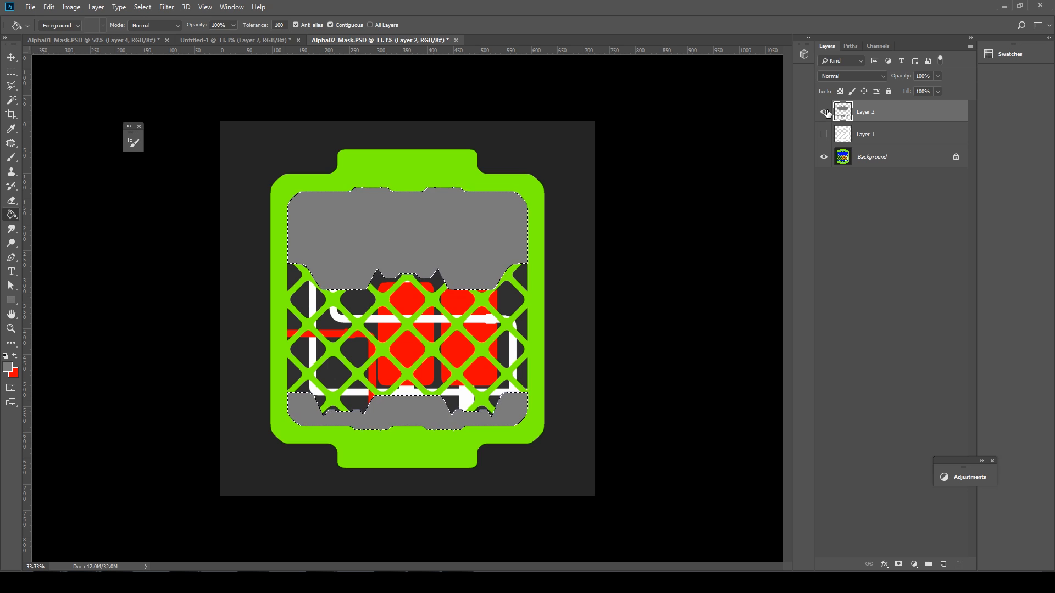
key("ctrl+d")
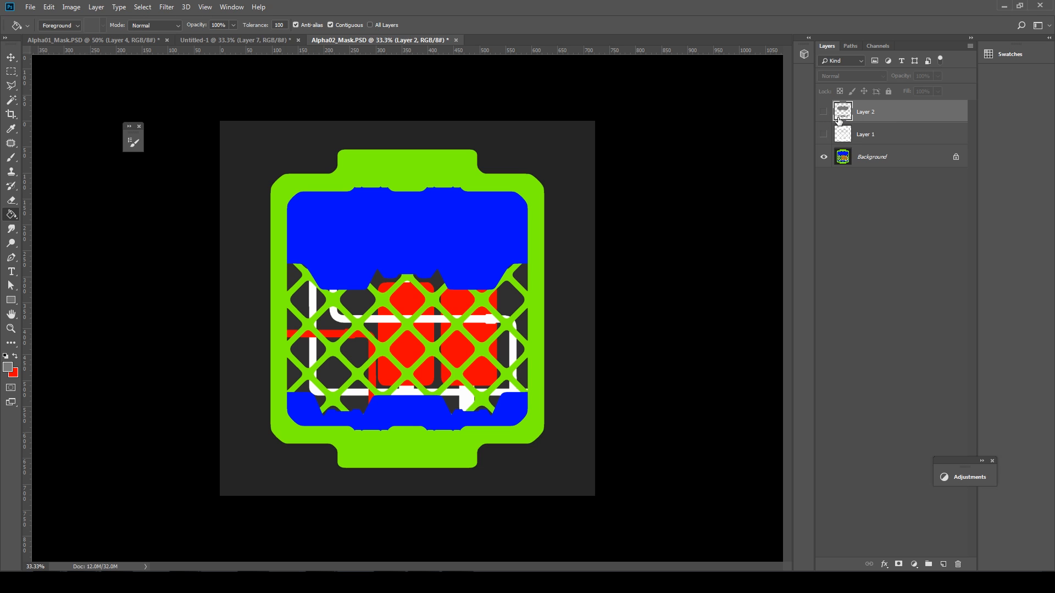
Step: Add an empty Layer 3 above Layer 2 and return to the Background with the Magic Wand
left_click(944, 564)
left_click(861, 177)
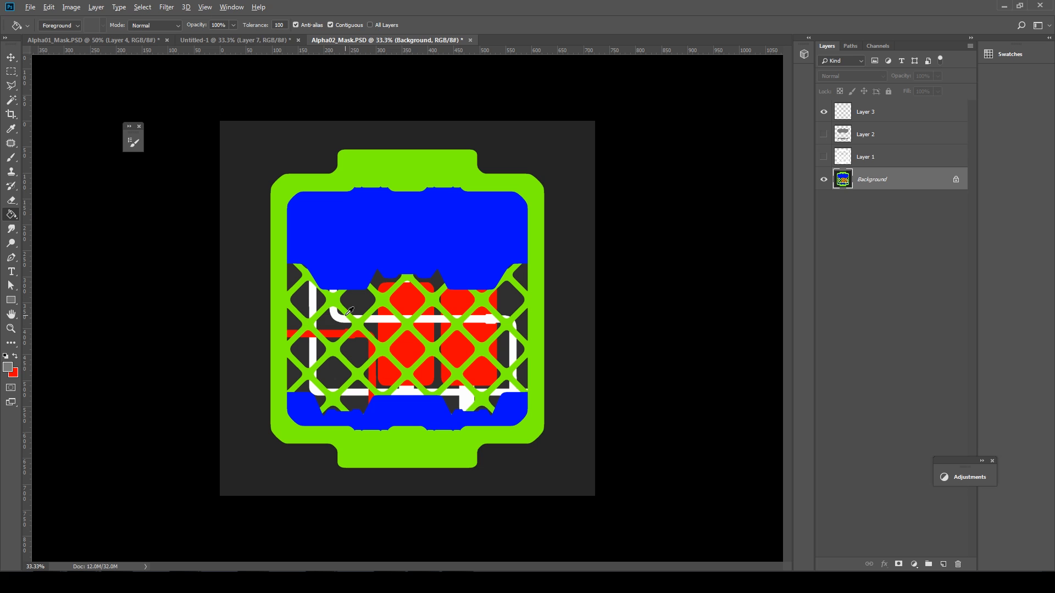
right_click(349, 312)
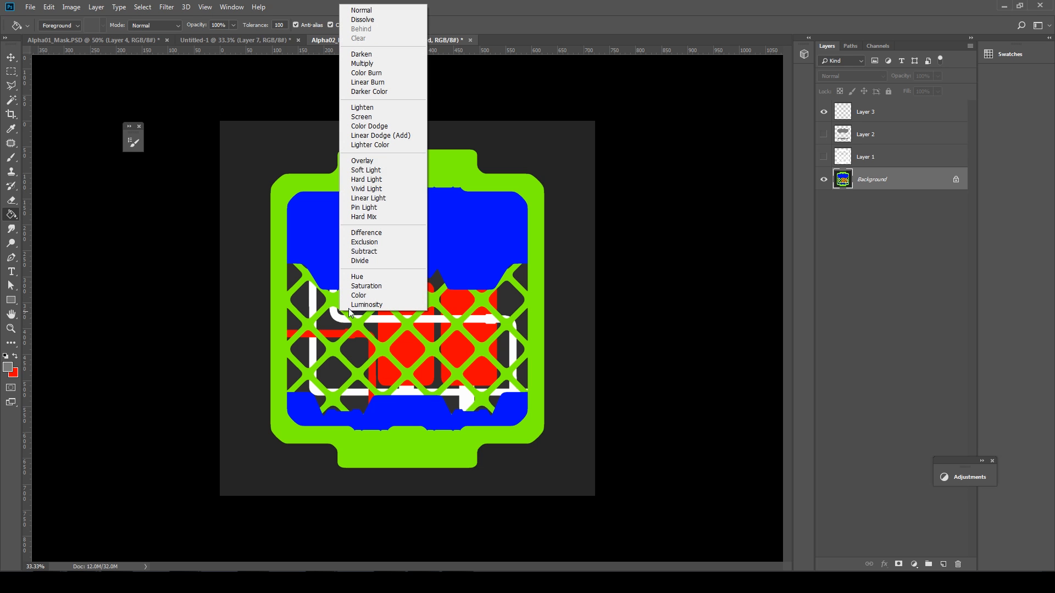
left_click(14, 97)
right_click(377, 318)
left_click(7, 102)
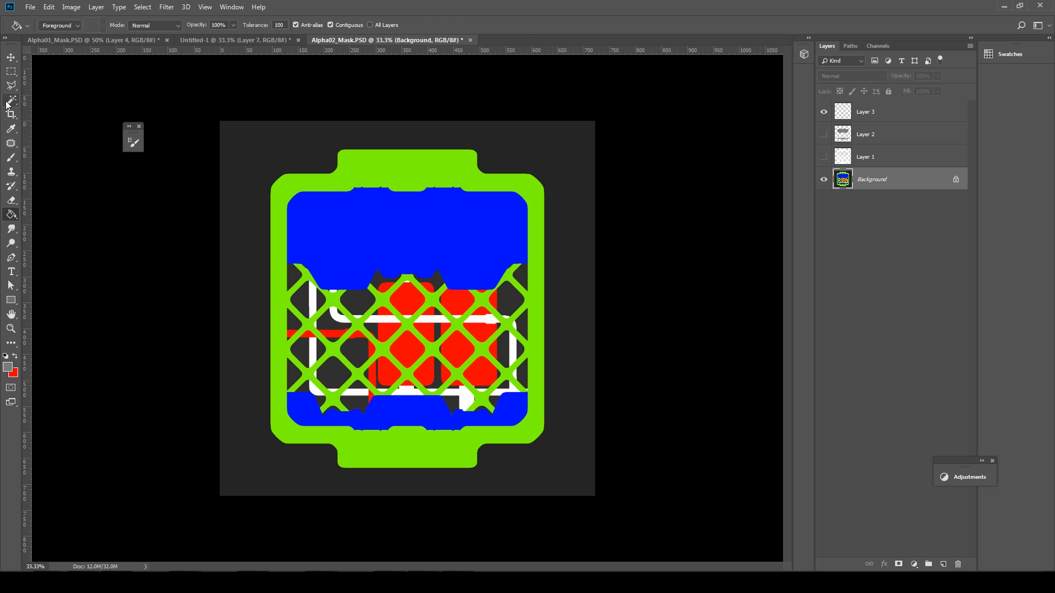
left_click(7, 101)
Step: Select all the red ID areas on the Background with Color Range
right_click(393, 321)
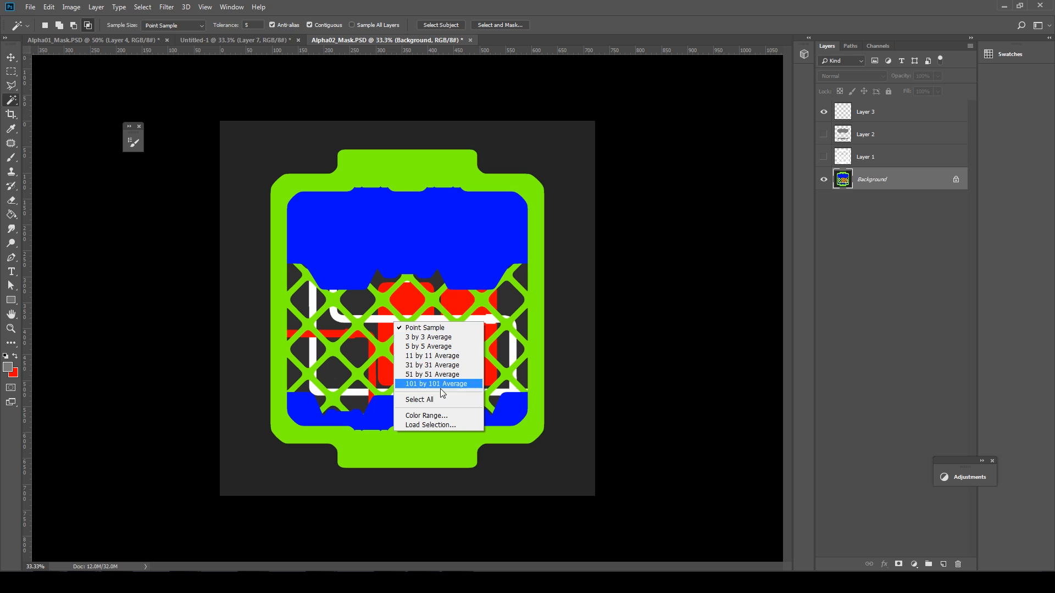
left_click(432, 416)
left_click(391, 330)
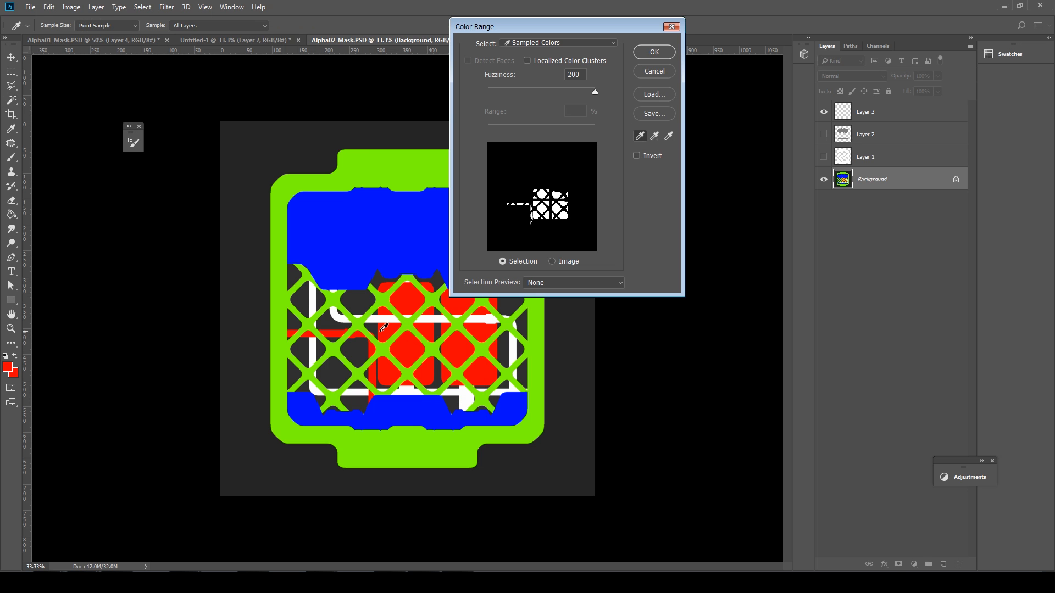
left_click(651, 51)
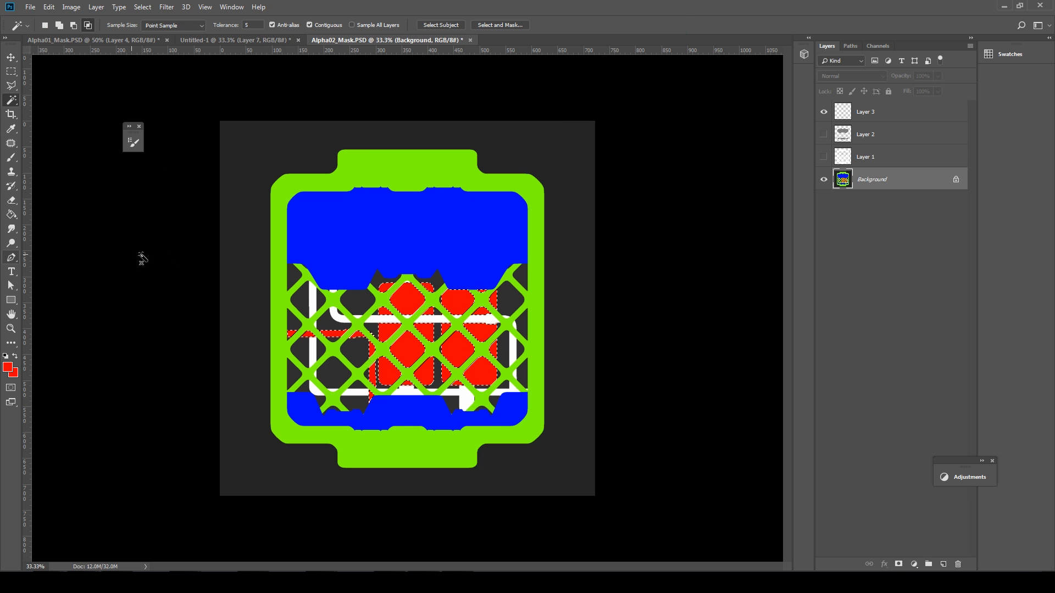
Step: Fill the red areas light grey on Layer 3, recheck and hide the layers, and add Layer 4
left_click(881, 120)
key("g")
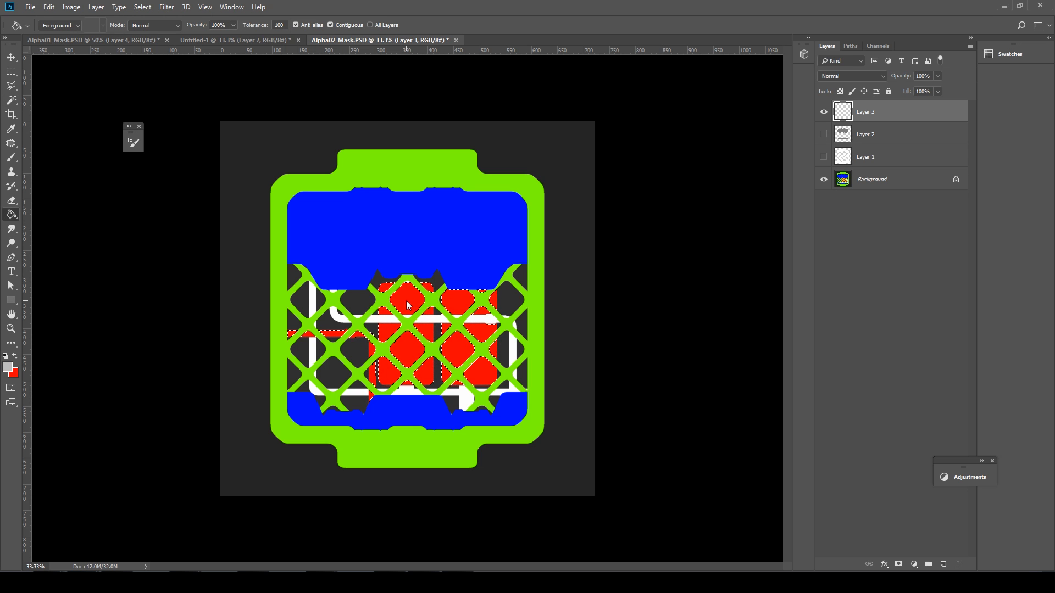
left_click(822, 134)
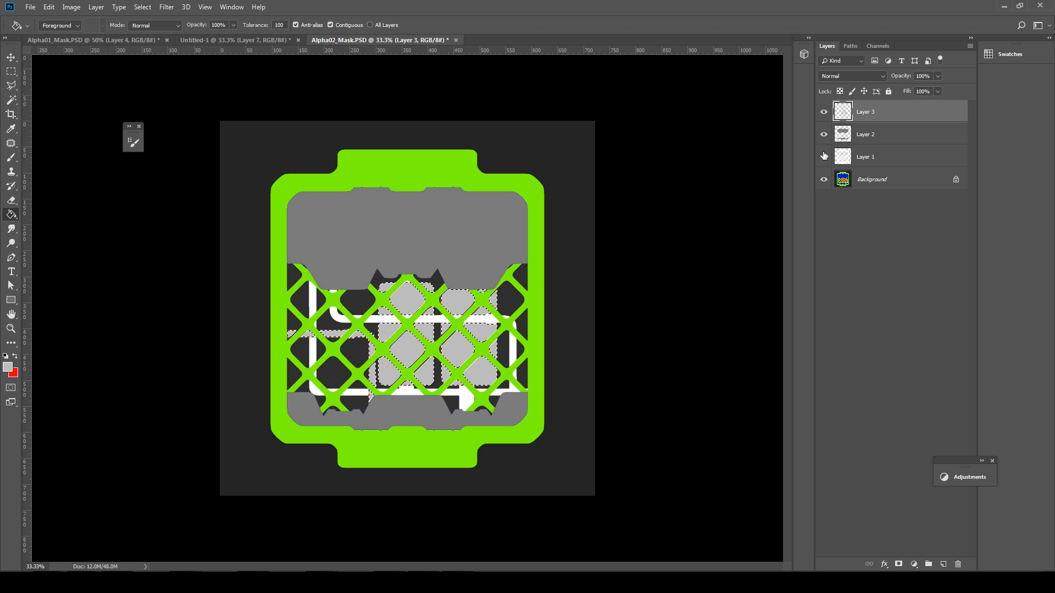
left_click(823, 156)
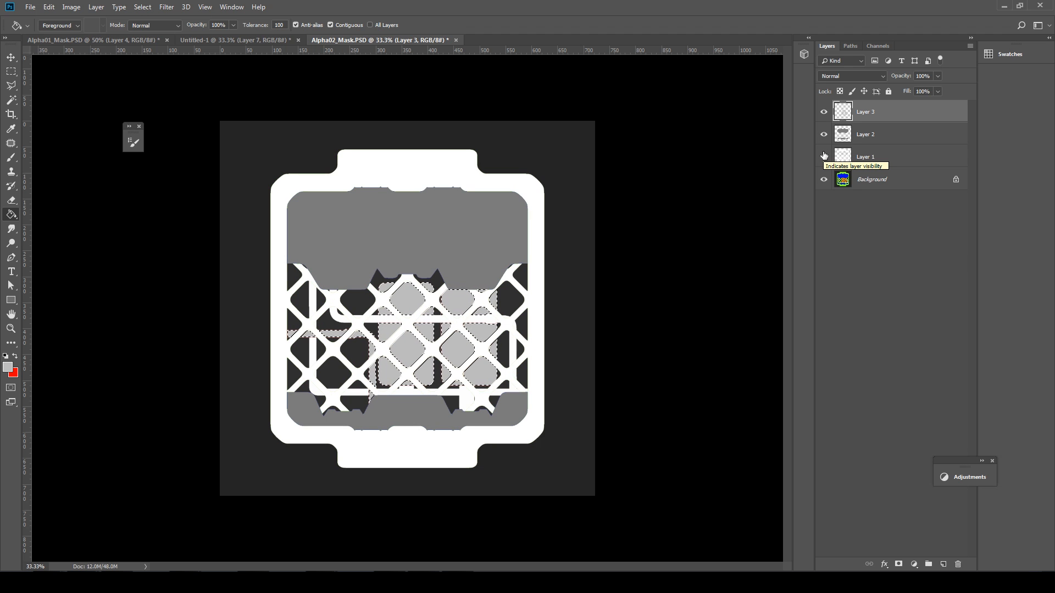
left_click_drag(823, 156, 832, 127)
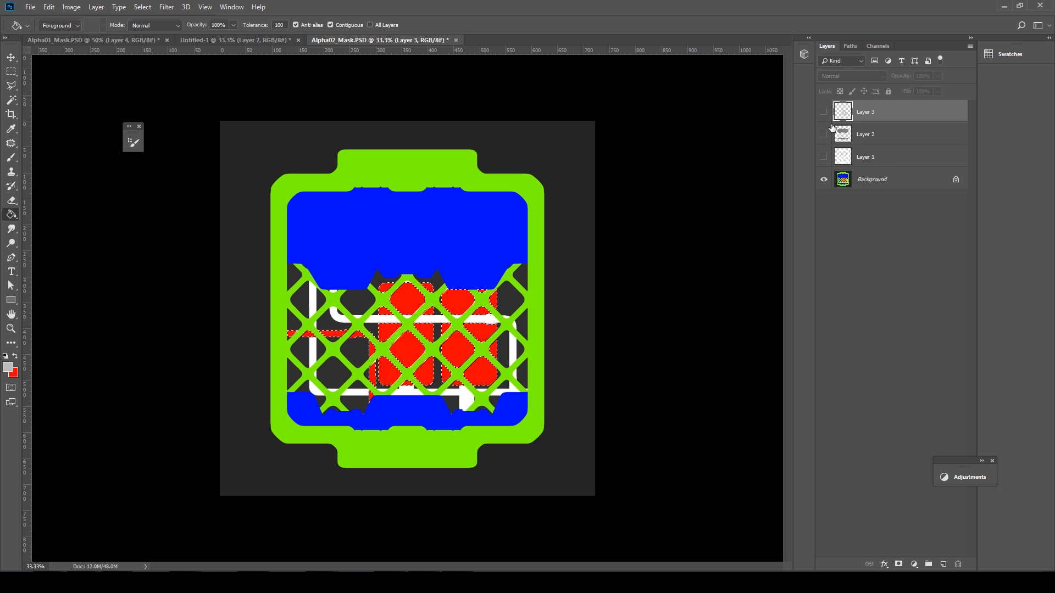
left_click(943, 564)
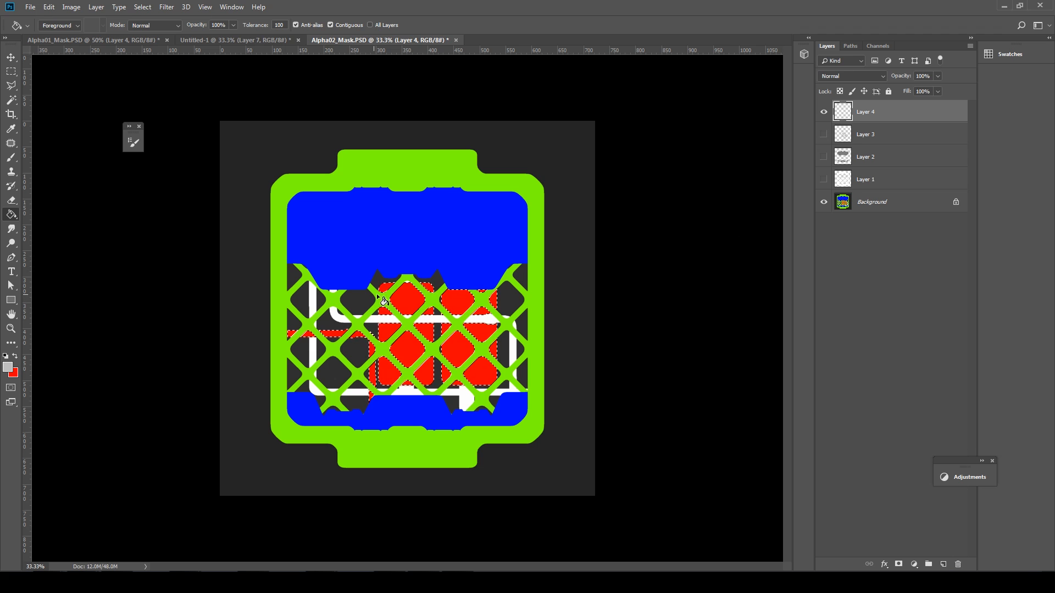
Step: Select the white pipe areas on the Background with Color Range
left_click(850, 199)
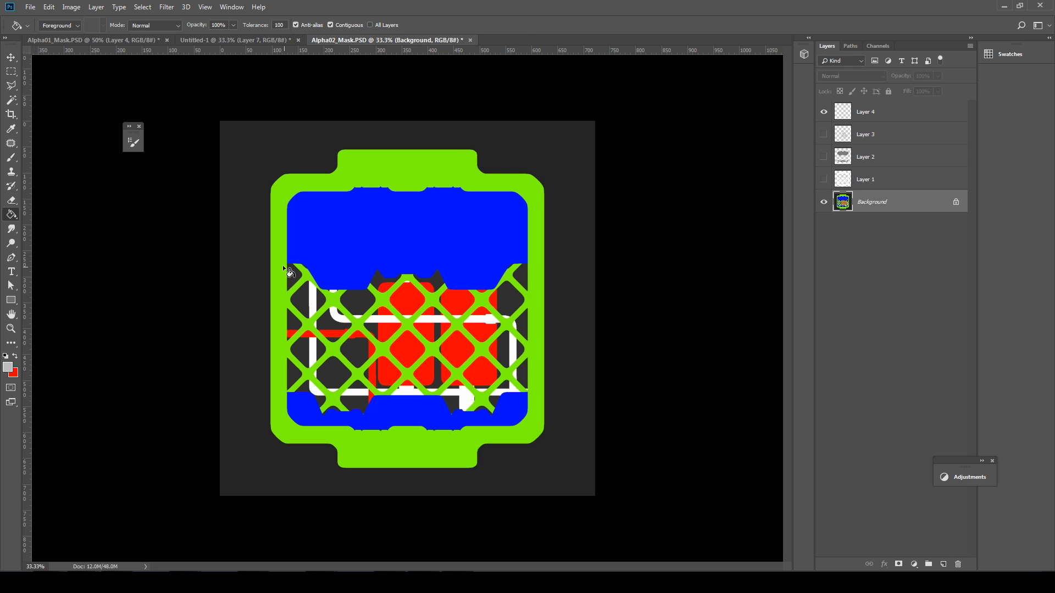
left_click(11, 101)
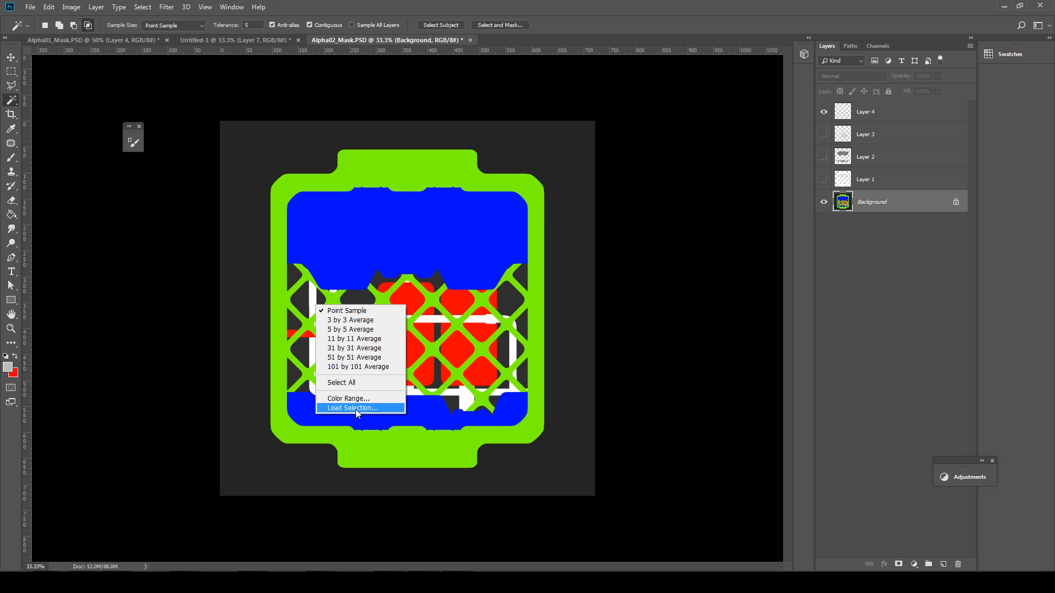
left_click(348, 399)
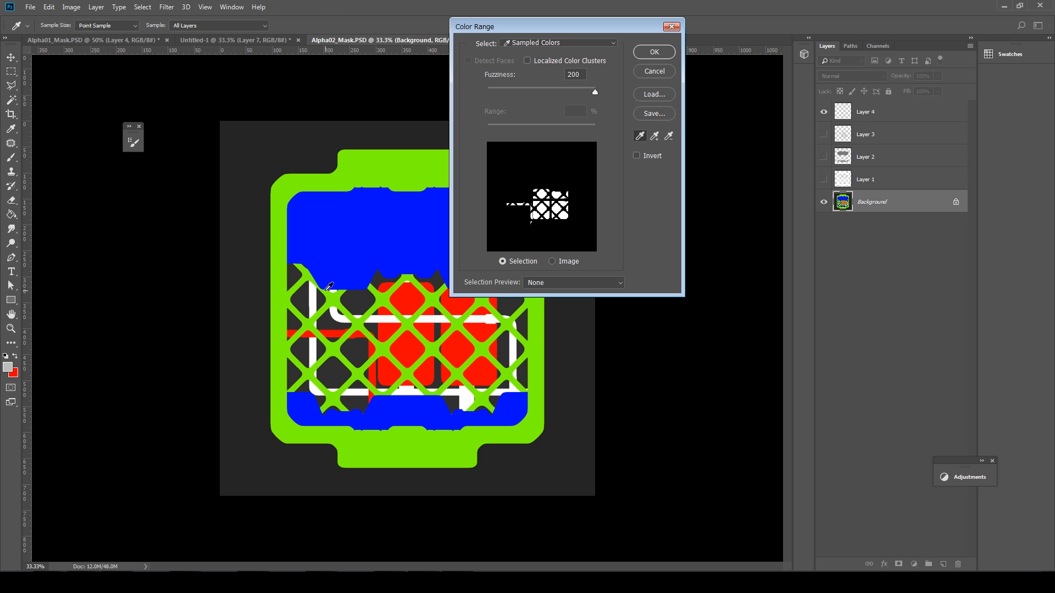
left_click(654, 51)
Step: Fill the pipe areas dark grey on Layer 4 and show Layers 1–3 again
key("alt+period")
key("g")
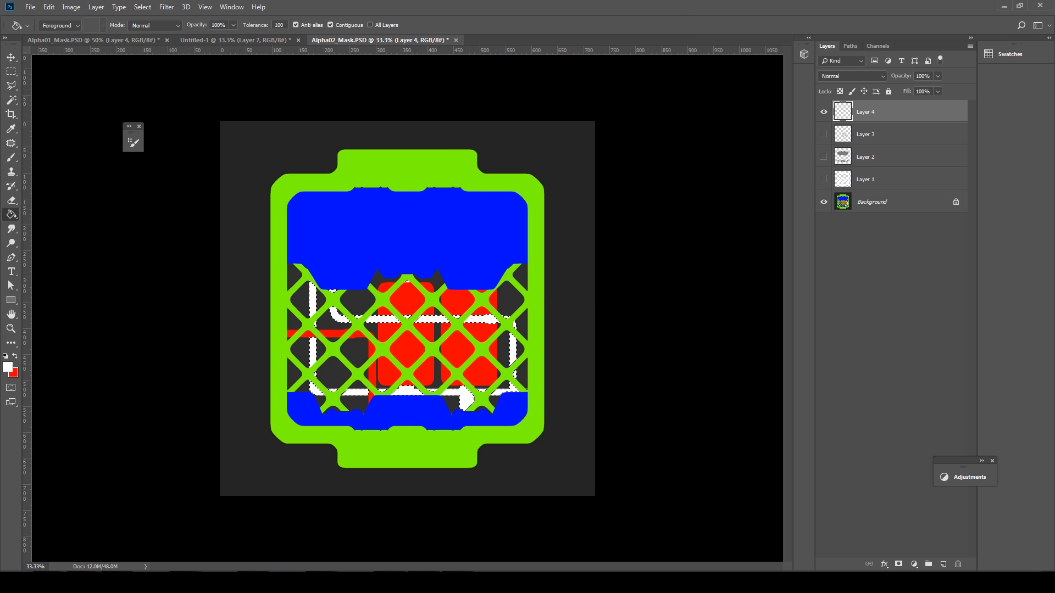
left_click(334, 377, "alt")
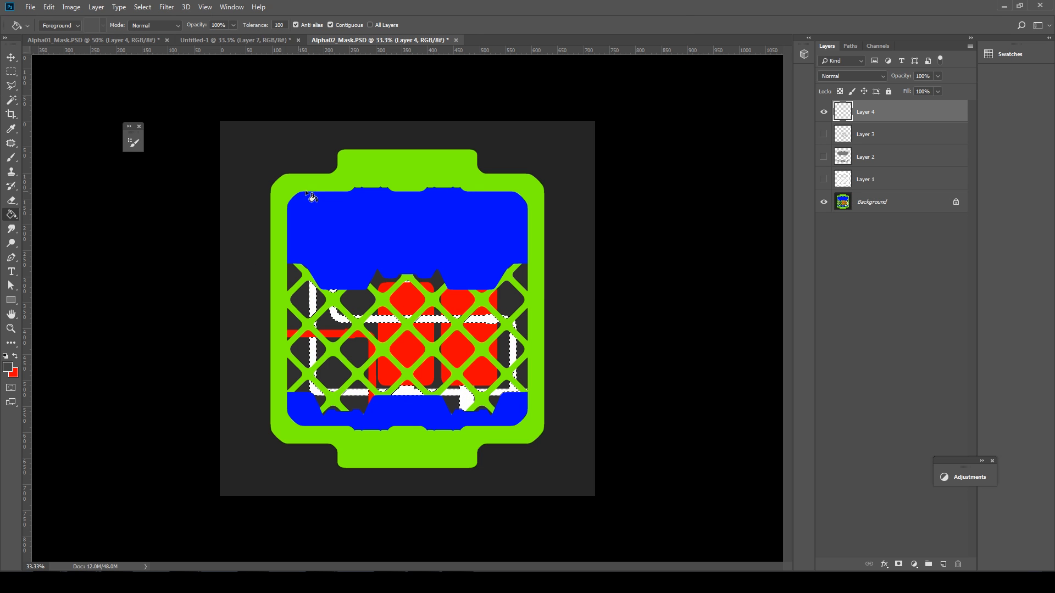
left_click(466, 398)
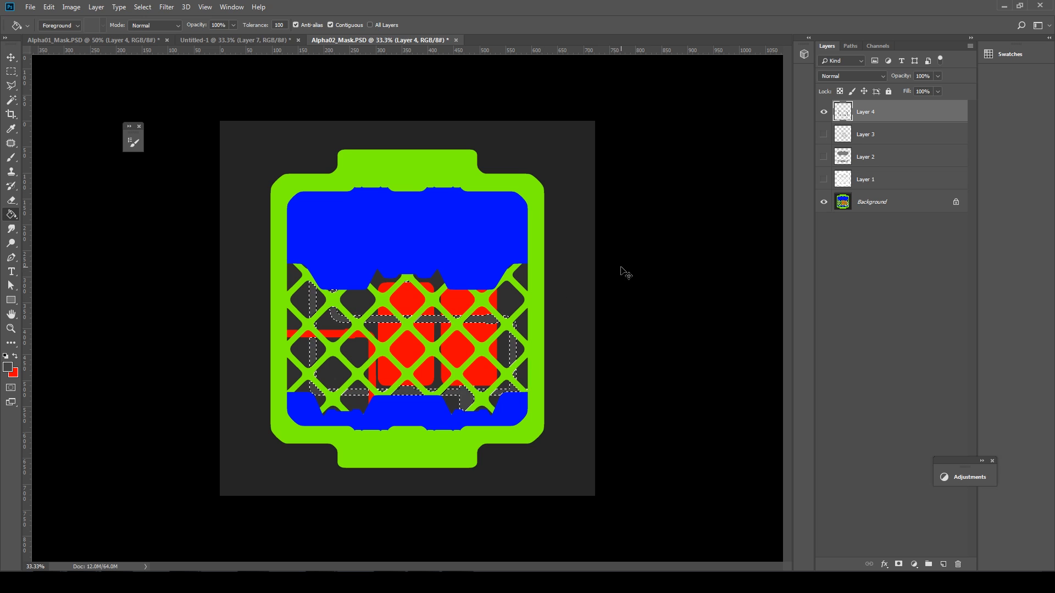
left_click(823, 134)
left_click(823, 157)
left_click(823, 179)
left_click(823, 179)
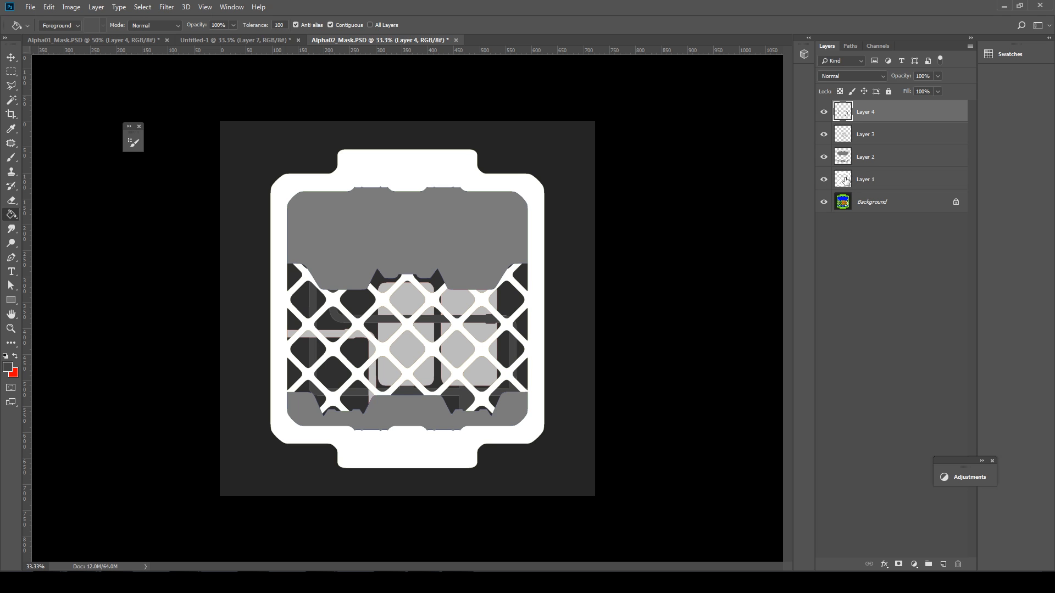
Step: Add Layer 5 just above the Background and fill it solid black
left_click(890, 199)
left_click(943, 564)
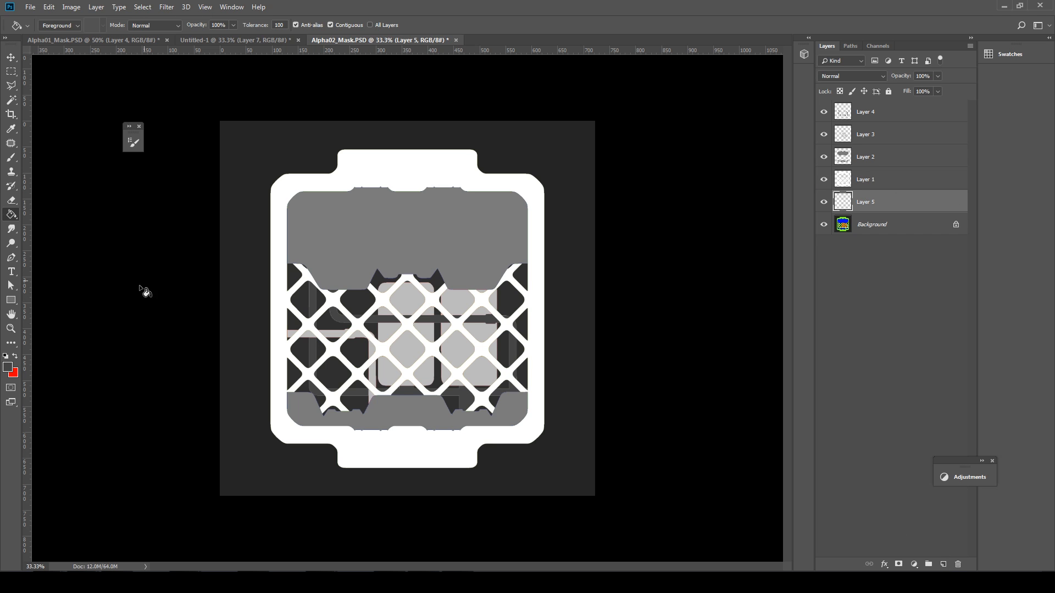
left_click(9, 369)
left_click(651, 409)
left_click(887, 275)
left_click(587, 308)
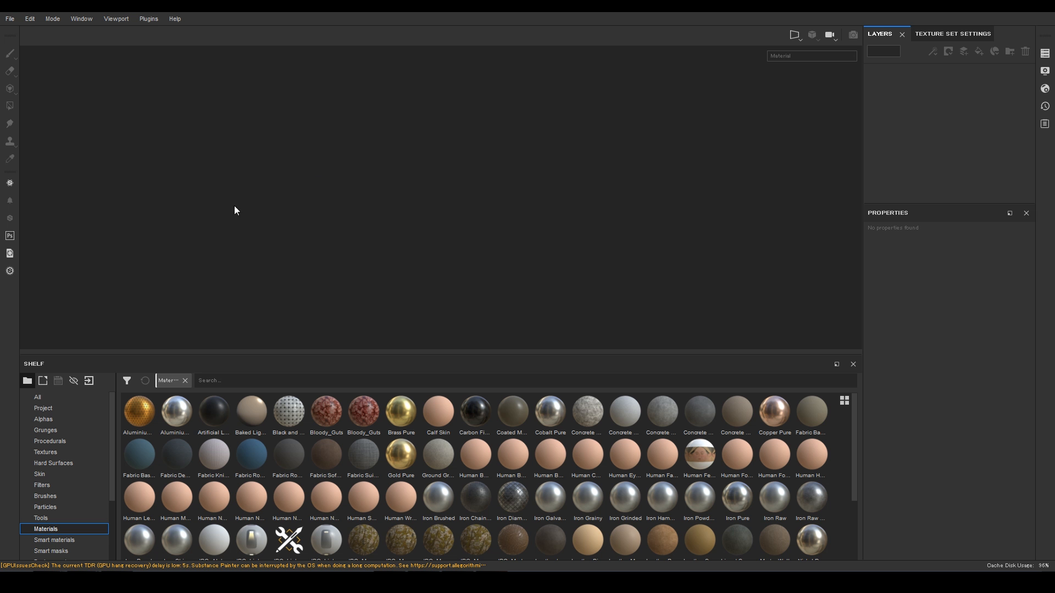
Step: Create a new Substance Painter project from plane_00.fbx and enlarge the 3D view
left_click(11, 20)
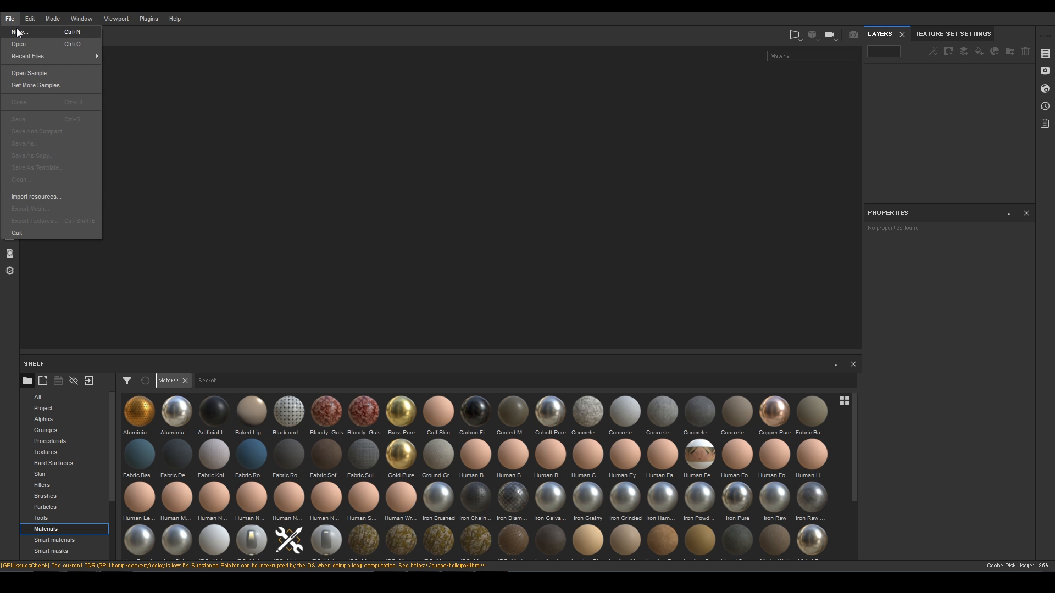
left_click(18, 33)
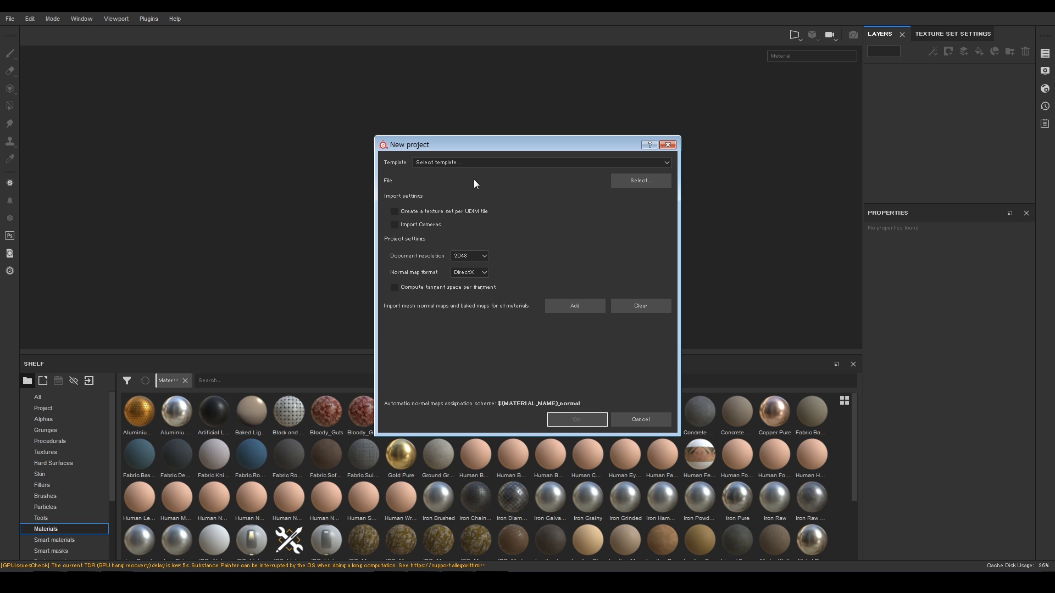
left_click(654, 180)
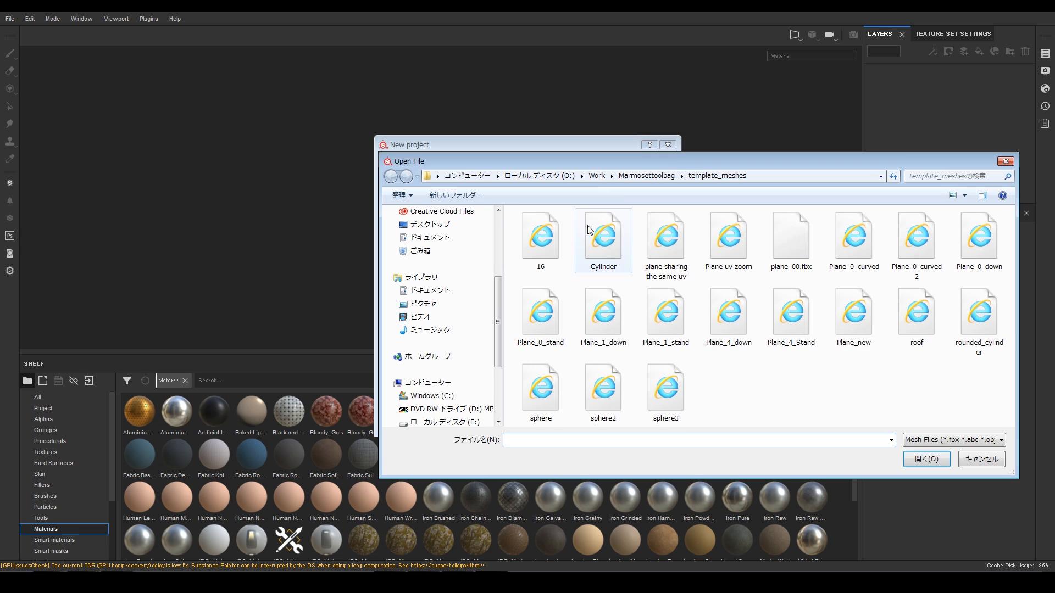
double_click(785, 236)
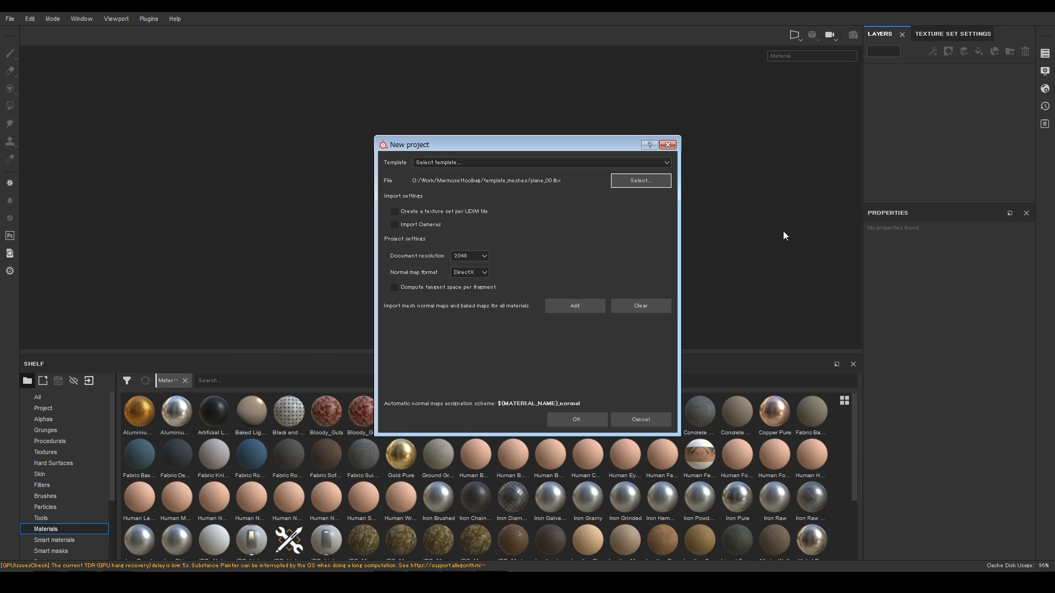
left_click(576, 420)
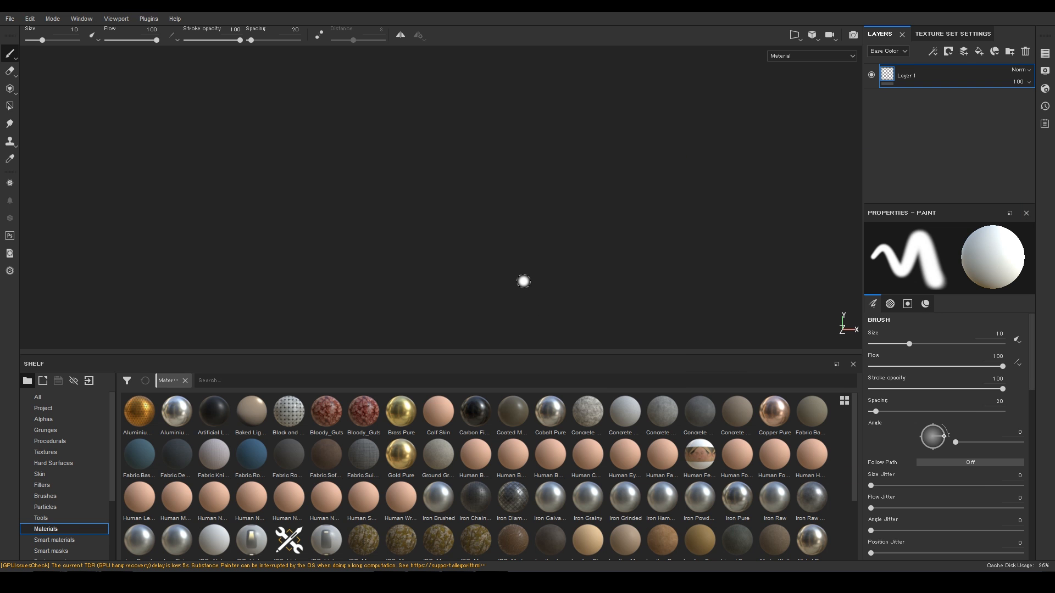
left_click_drag(536, 313, 637, 275, "alt")
left_click_drag(656, 354, 661, 435)
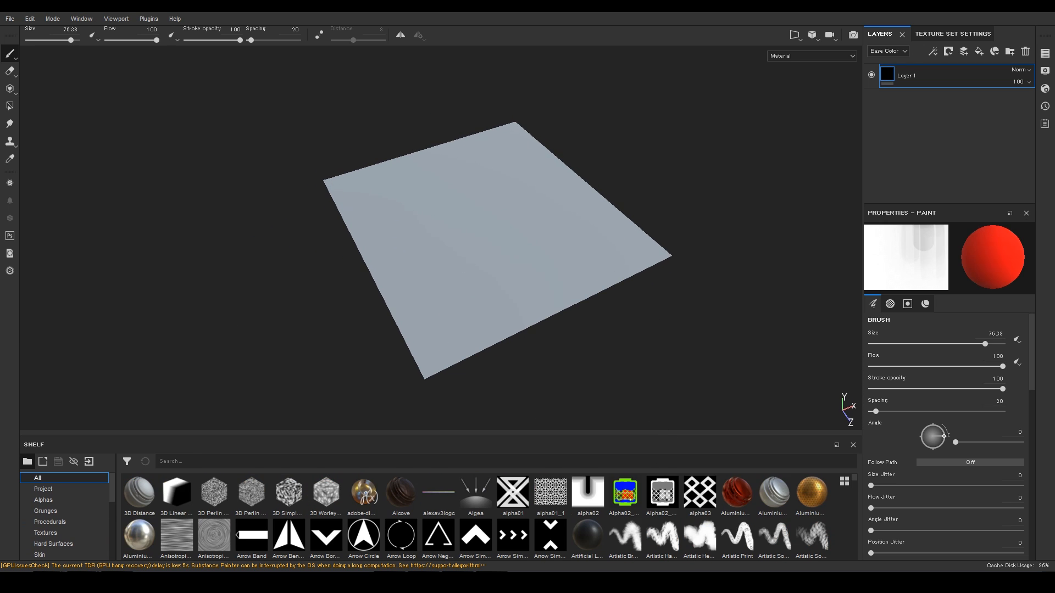
Step: Drag Alpha02 and Alpha02_Mask2 from the Alphas folder into Substance Painter
mouse_move(136, 571)
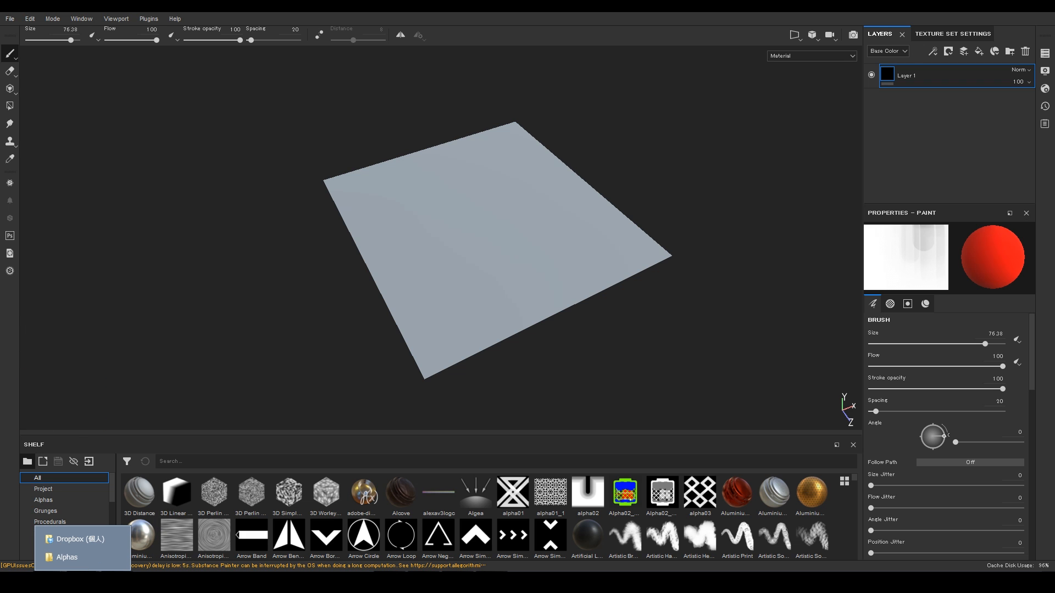
left_click(72, 558)
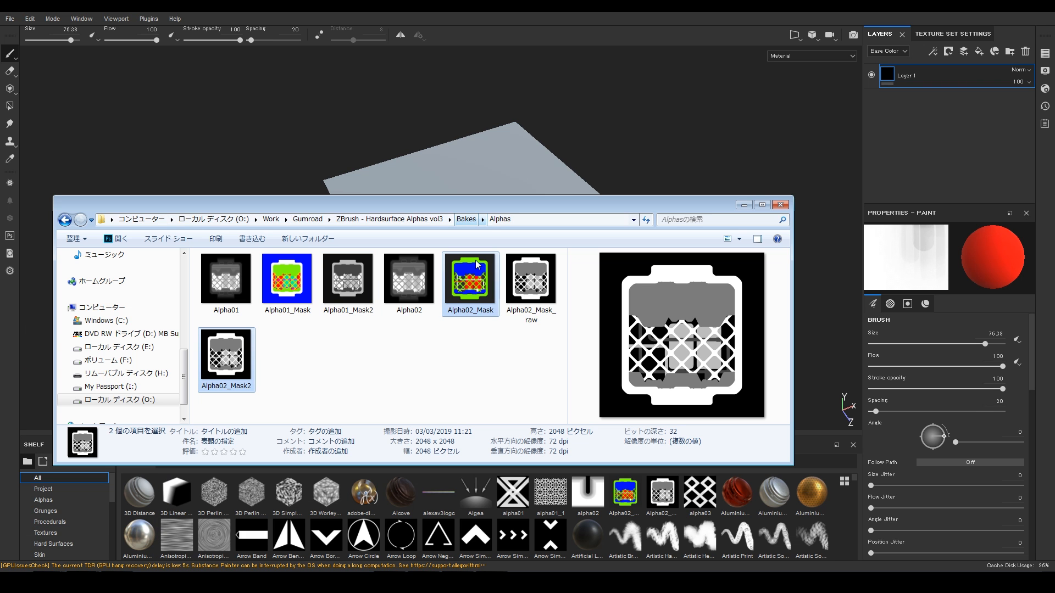
left_click(412, 281)
left_click(230, 370, "ctrl")
left_click_drag(230, 371, 350, 502)
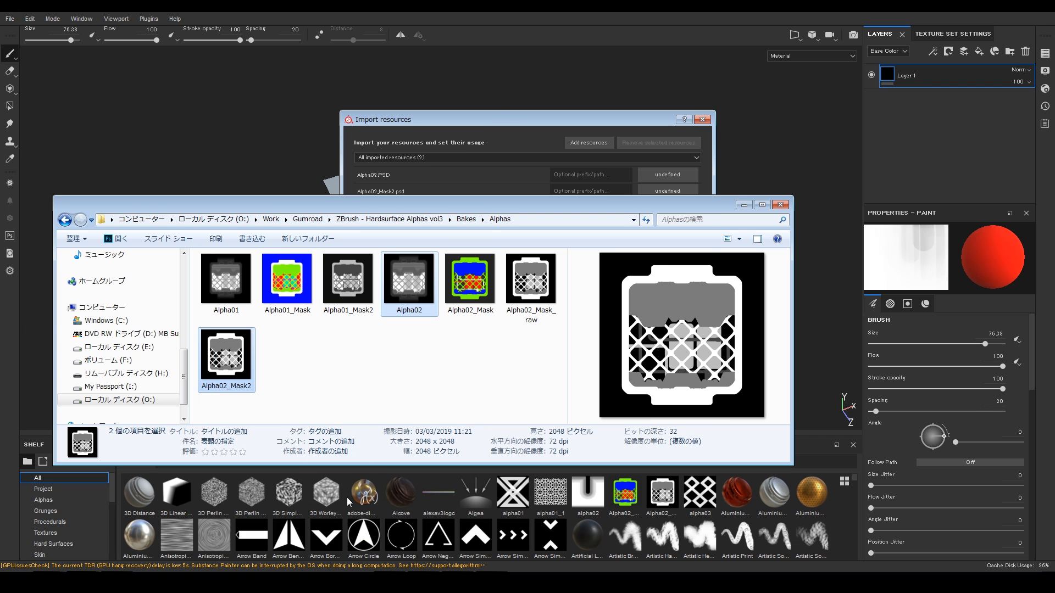
Step: Import both files as textures into the current session
left_click_drag(401, 176, 431, 186)
left_click(662, 180)
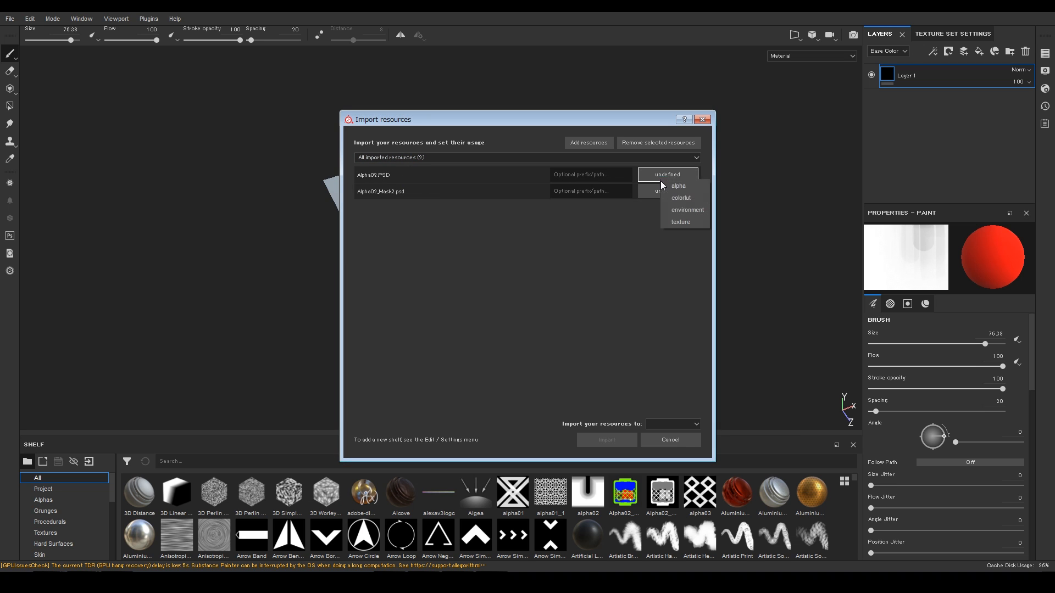
left_click(690, 222)
left_click(652, 424)
left_click(657, 439)
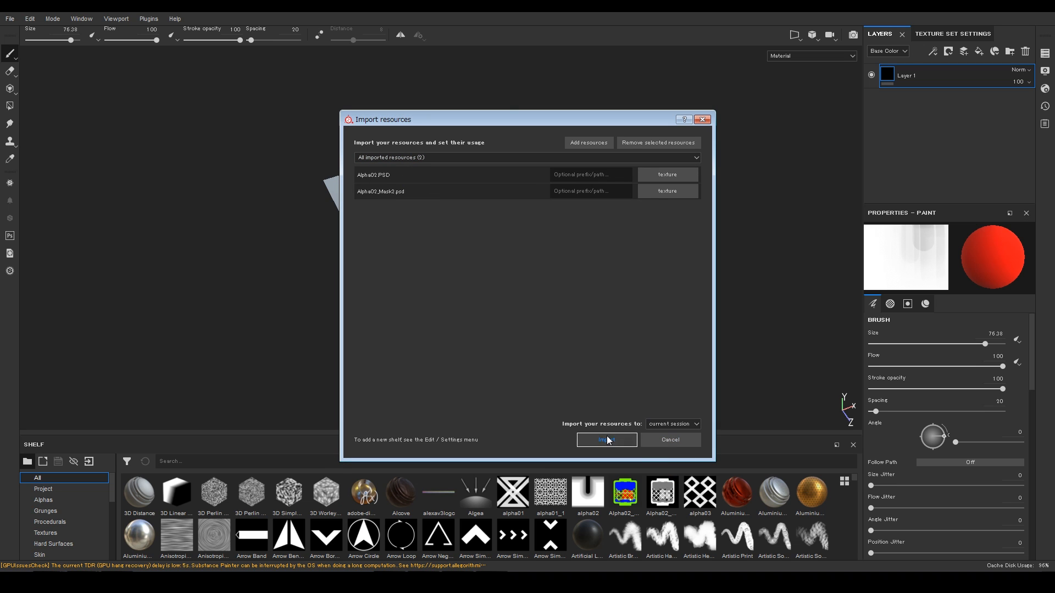
left_click(606, 440)
Step: Show the Textures shelf, switch to the 2D view, and assign Alpha02 as Alpha_Input
scroll(111, 544, "down", 3)
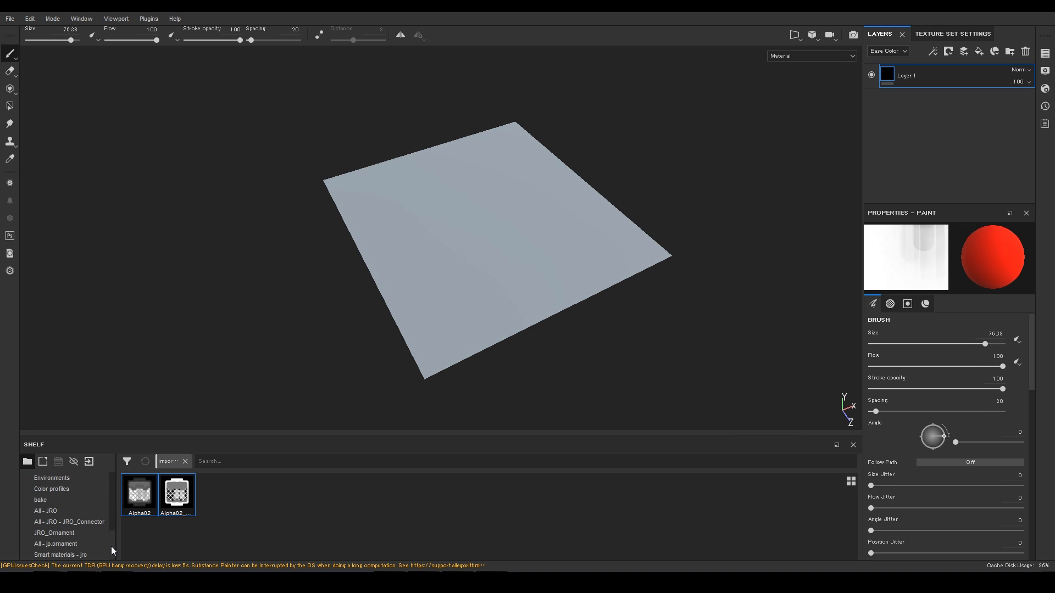
left_click(65, 501)
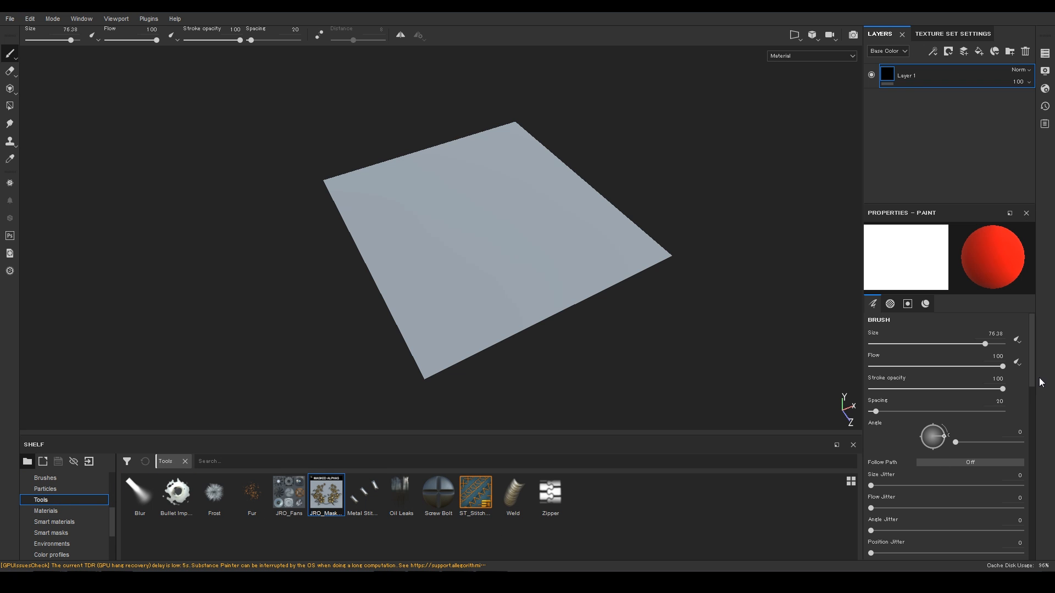
scroll(1041, 383, "down", 10)
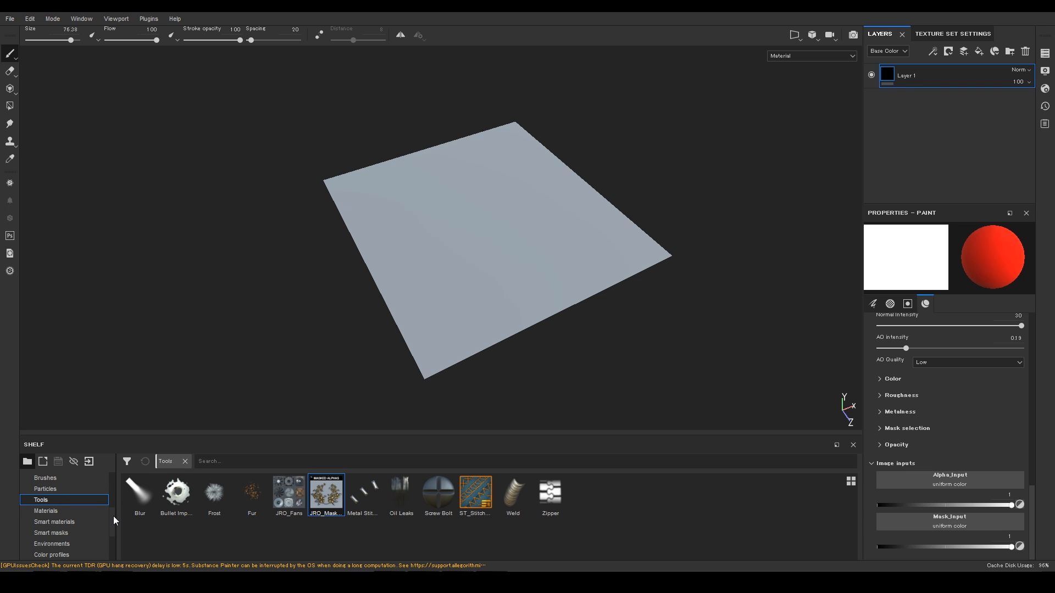
scroll(114, 516, "up", 3)
left_click(57, 532)
key("F2")
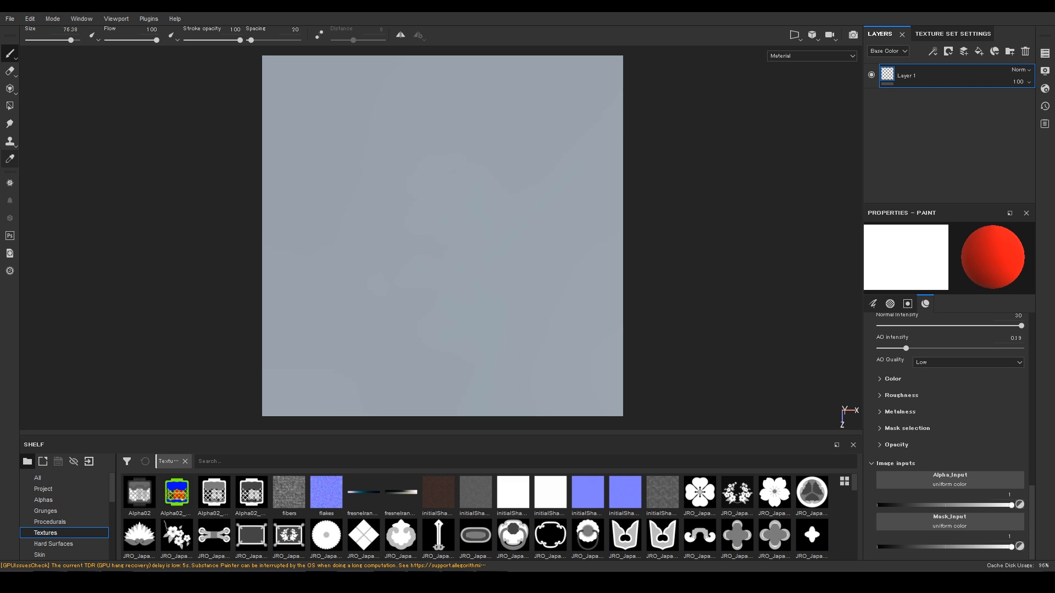
left_click_drag(139, 493, 965, 485)
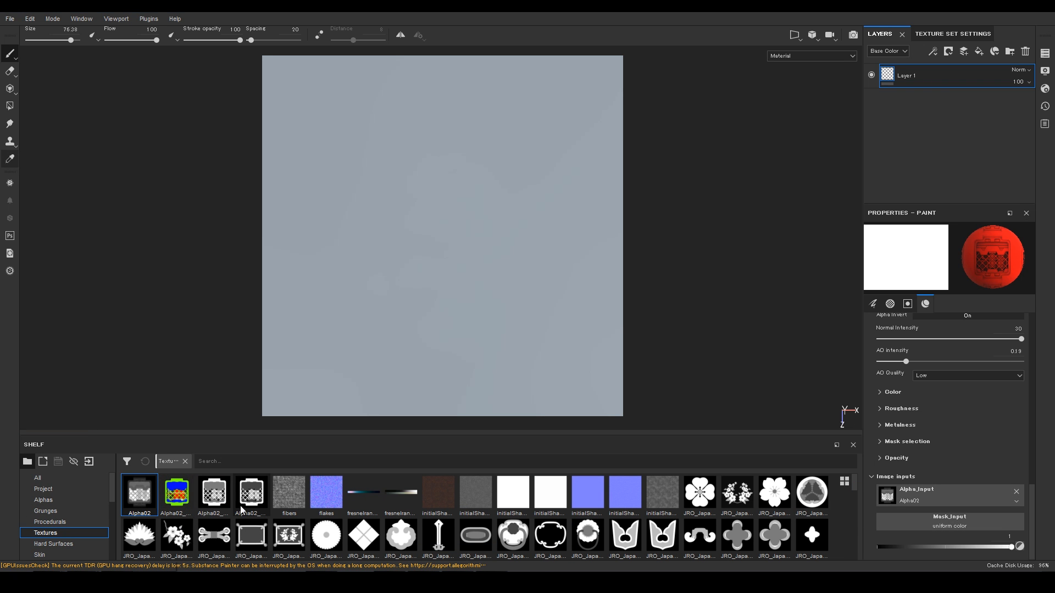
Step: Assign Alpha02_Mask2 as Mask_Input, raise brush size to 100, and undo a test stamp
mouse_move(247, 502)
left_mouse_down()
mouse_move(796, 541)
mouse_move(946, 528)
left_mouse_up()
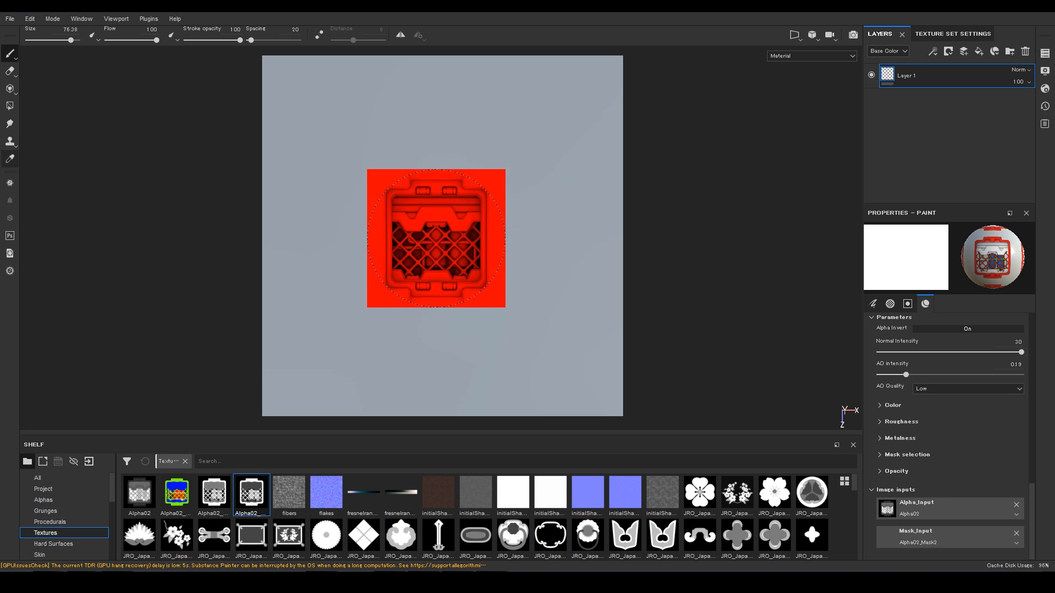
right_click_drag(438, 236, 460, 236, "ctrl")
left_click(436, 226)
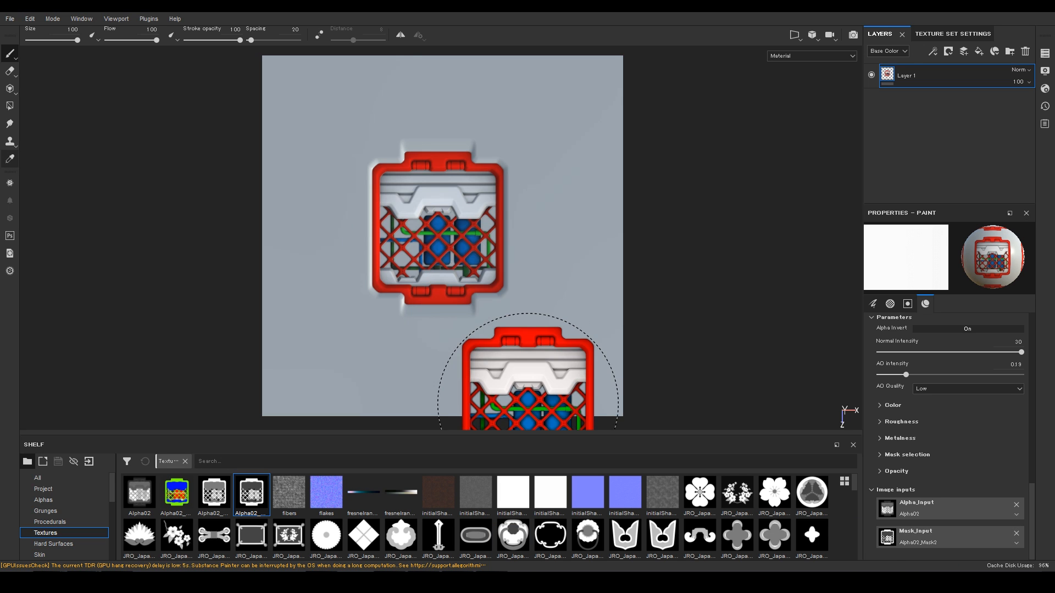
key("ctrl+z")
Step: Change the fourth mask colour from white to fully saturated yellow, then undo a test stamp
left_click(879, 405)
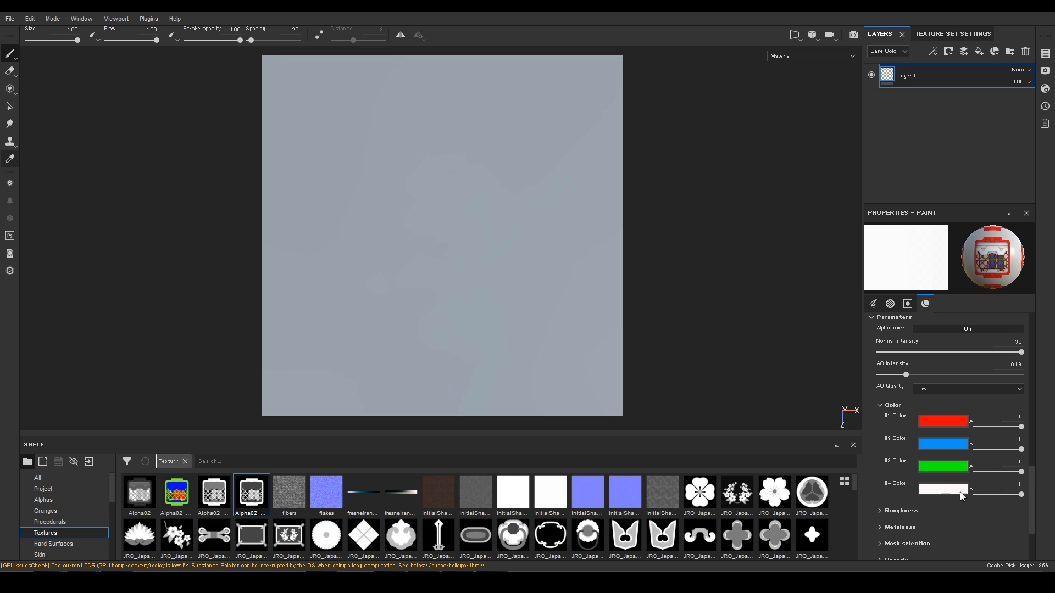
left_click(946, 490)
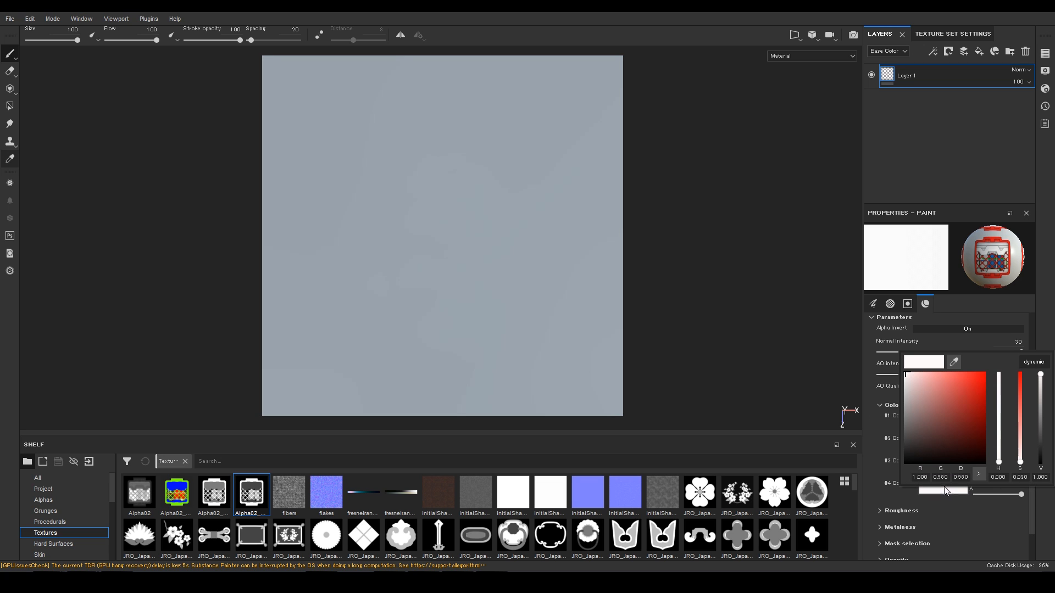
left_click(1008, 435)
left_click(1020, 440)
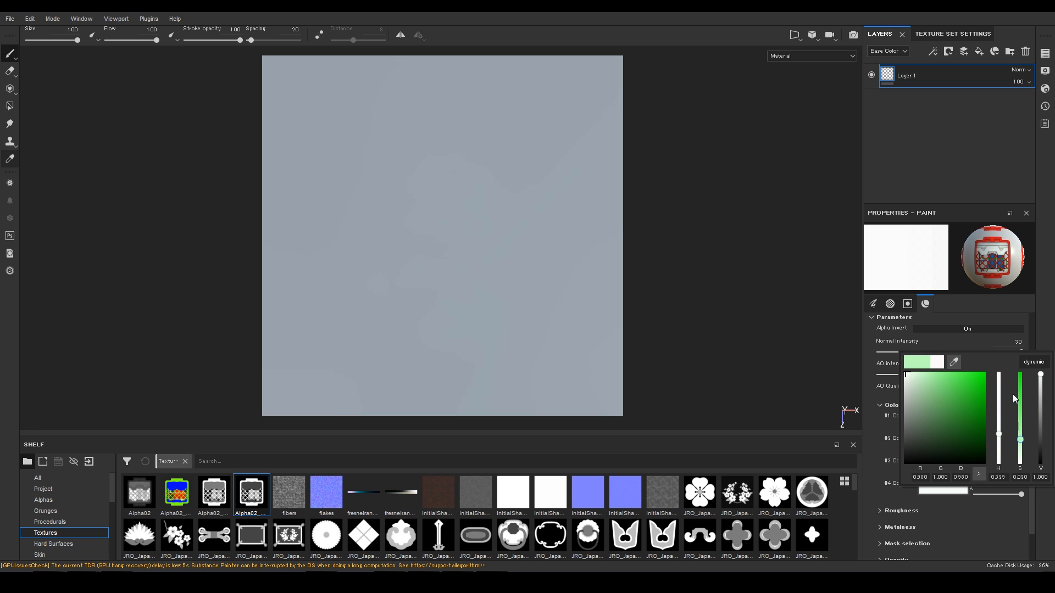
left_click(998, 448)
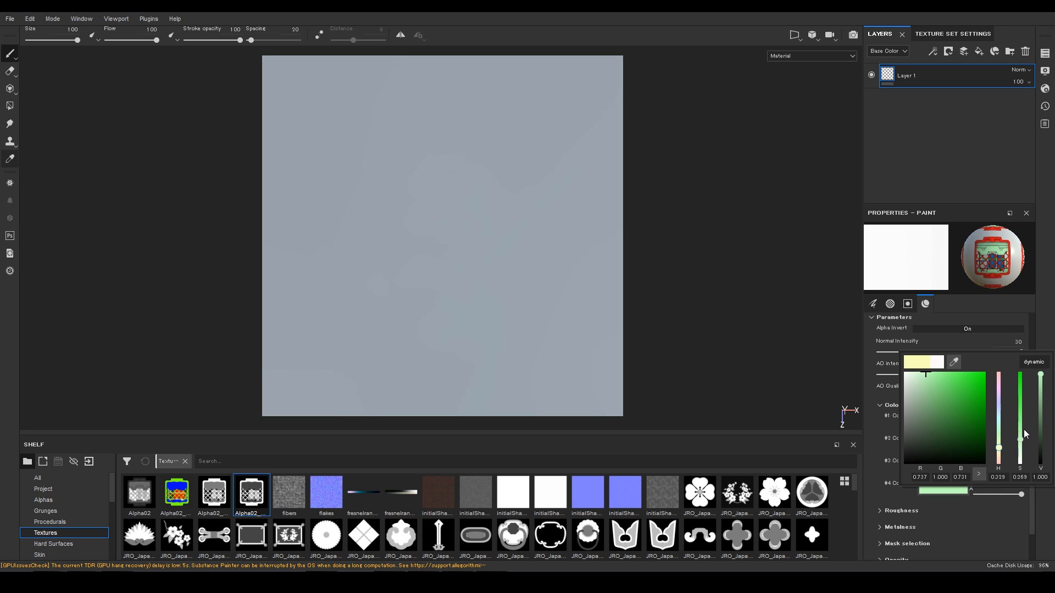
left_click(1021, 376)
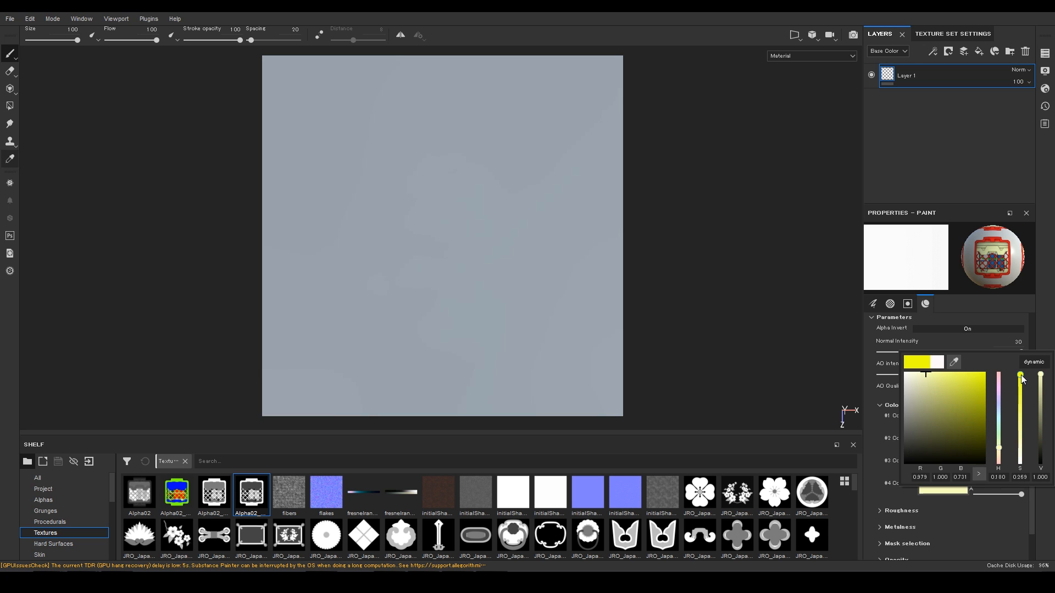
left_click(1047, 331)
left_click(436, 225)
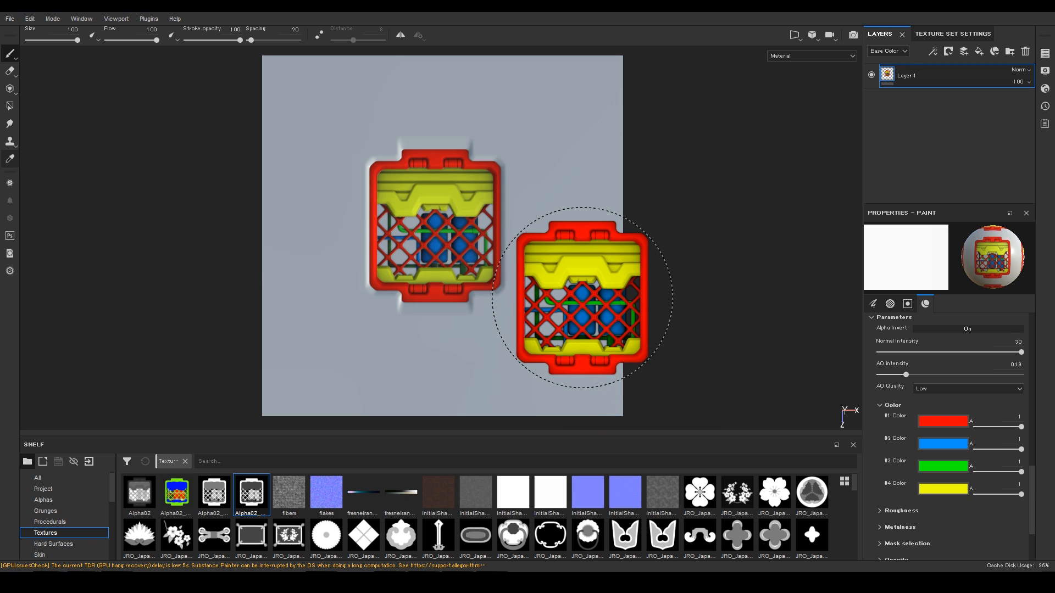
key("ctrl+z")
scroll(888, 475, "down", 3)
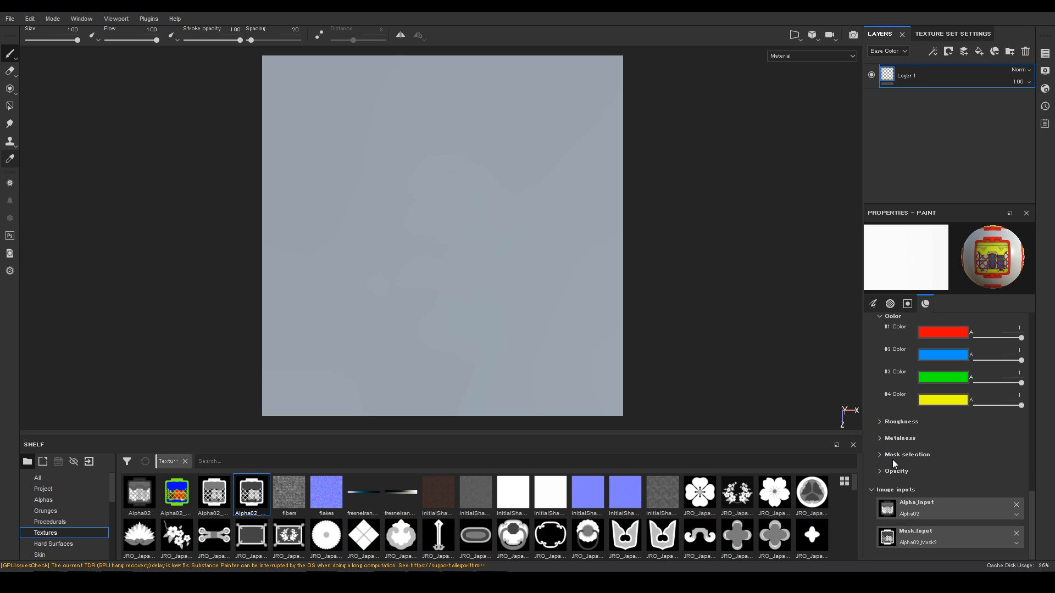
Step: Set AO intensity to 0, stamp the crate at the plane's centre, and view Base Color only
scroll(888, 457, "up", 3)
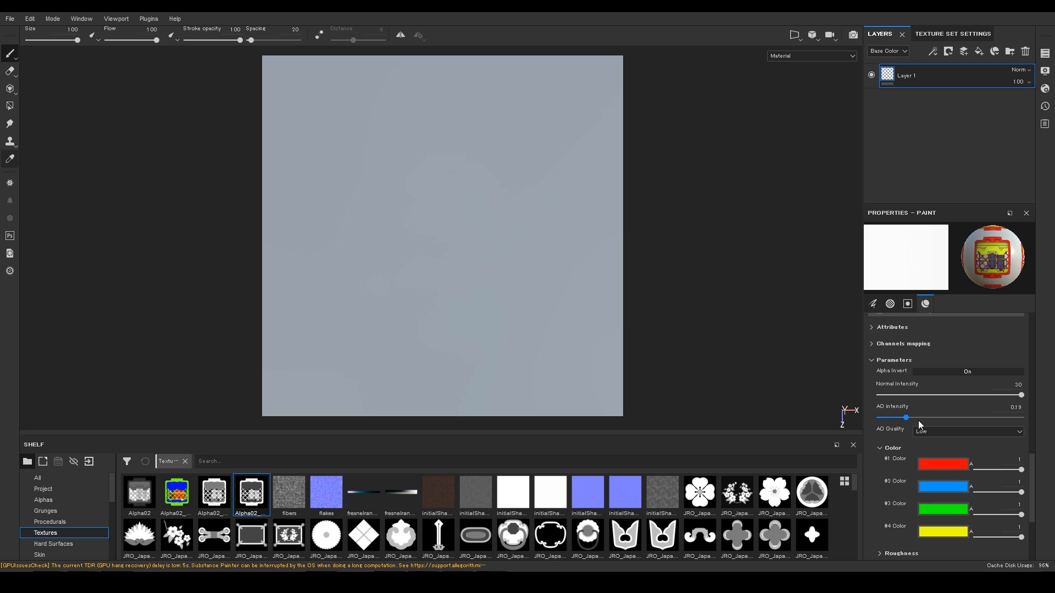
left_click(871, 417)
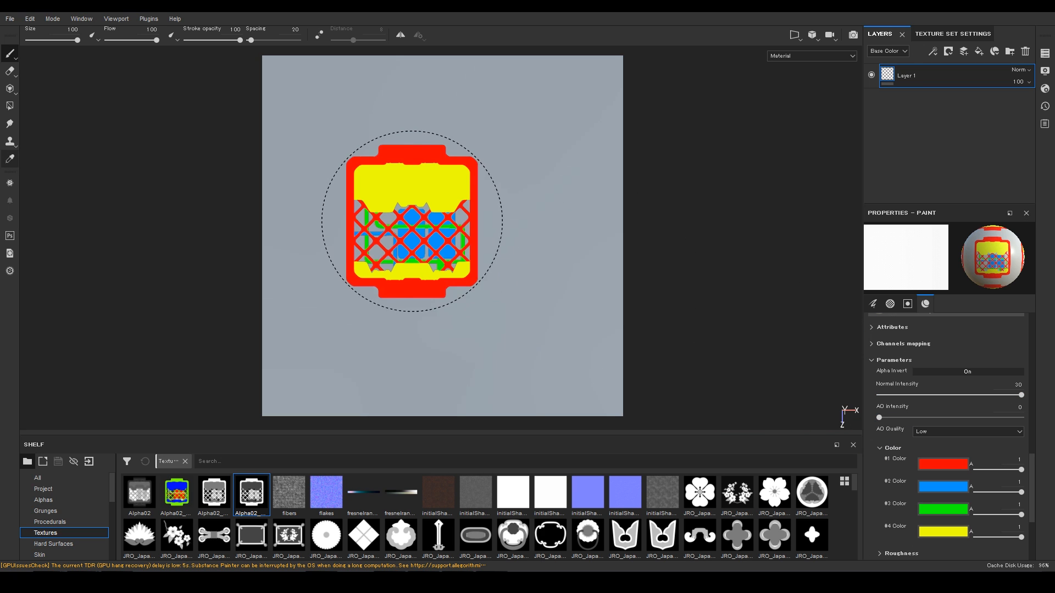
left_click(446, 221)
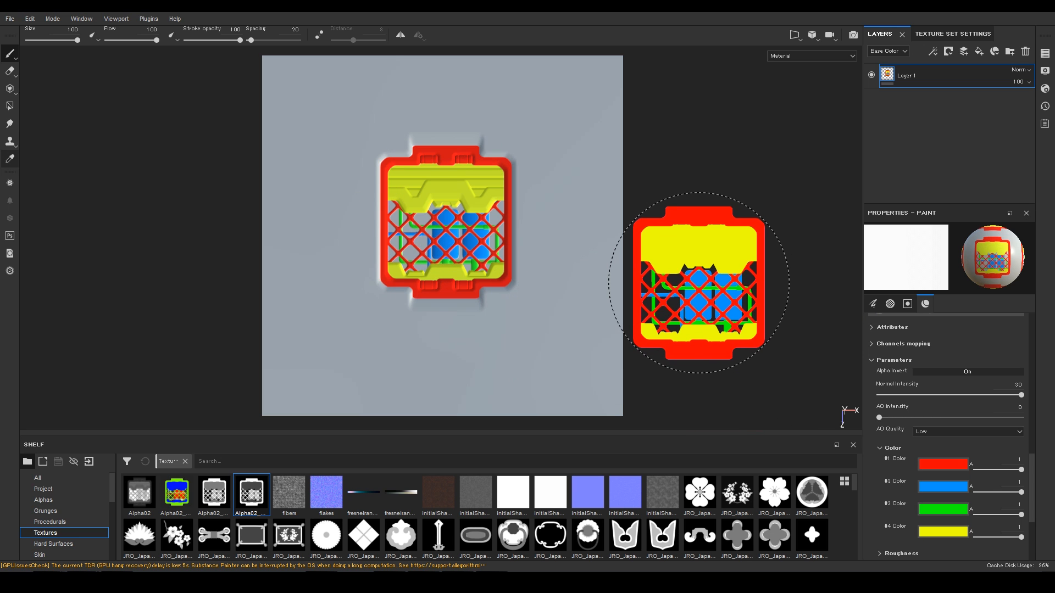
left_click(812, 55)
left_click(806, 81)
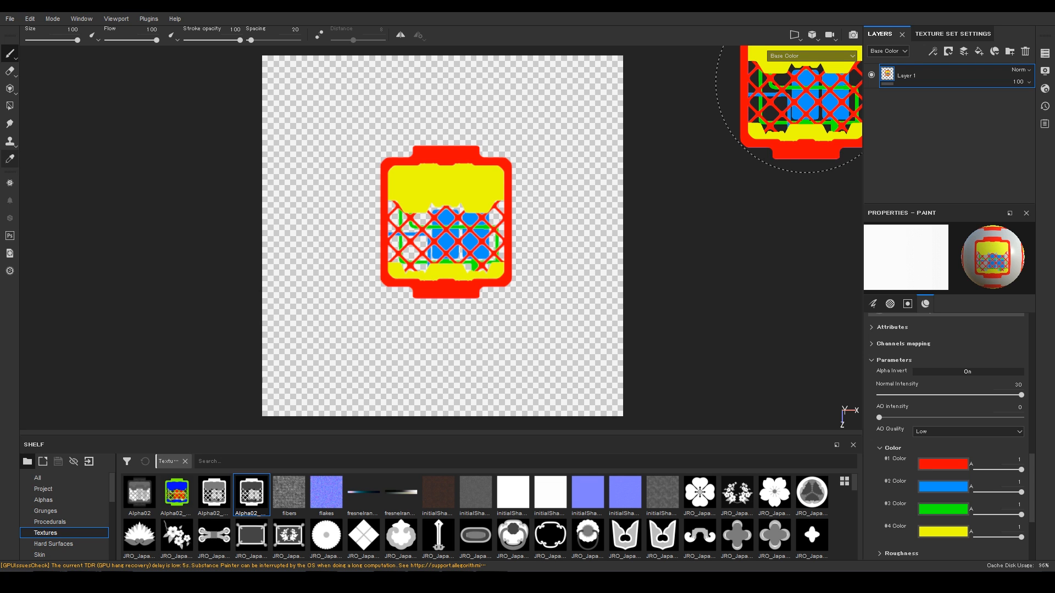
Step: Return the 2D view to Material, set brush size to 56.56, and undo the extra test stamps
left_click(810, 55)
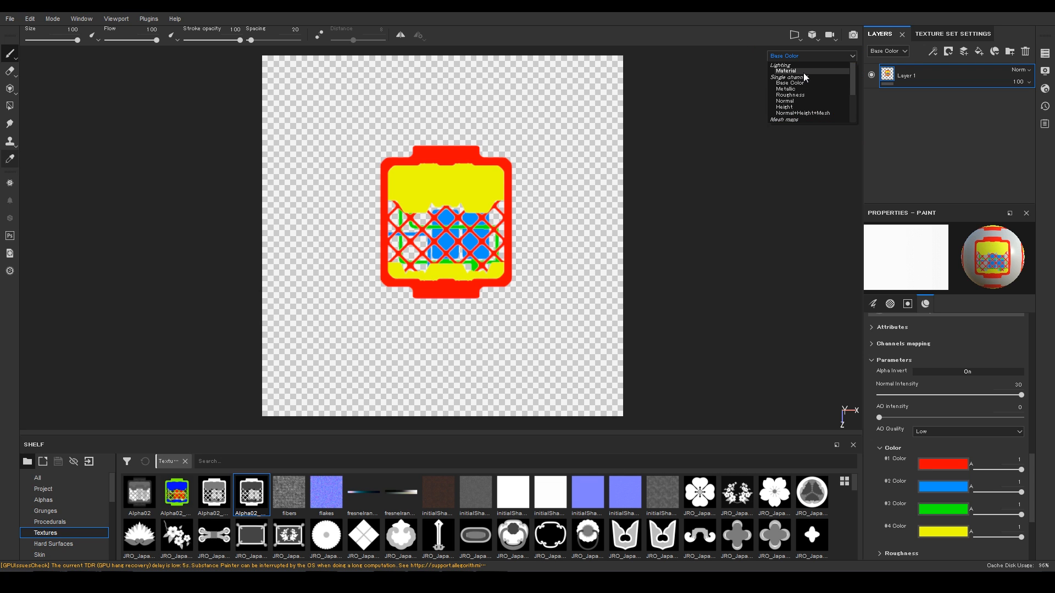
left_click(786, 70)
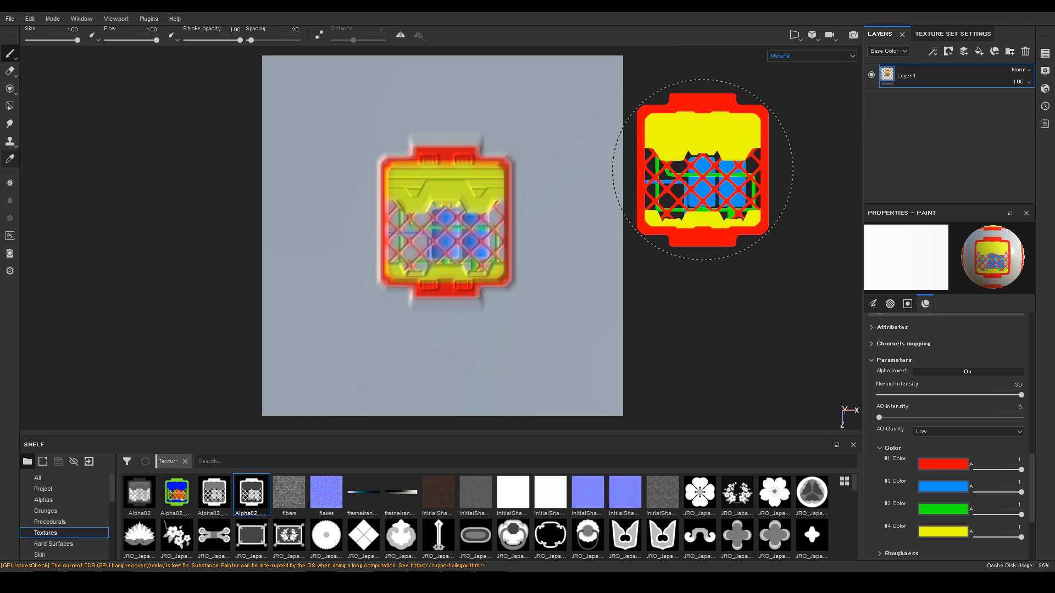
mouse_move(702, 214)
left_mouse_down("alt")
mouse_move(704, 172)
mouse_move(700, 229)
left_mouse_up("alt")
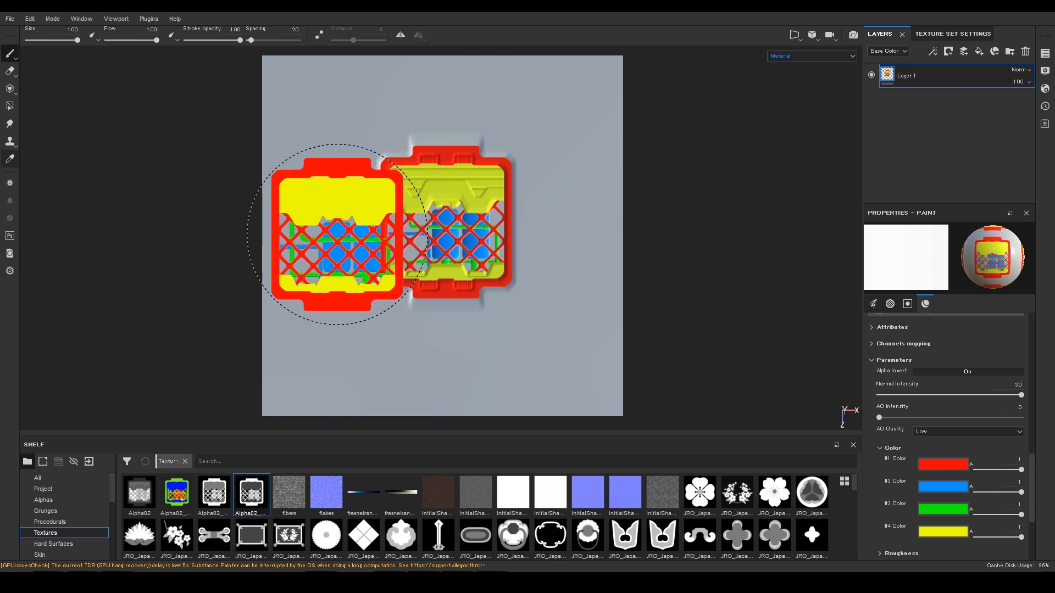
right_click_drag(377, 271, 339, 270, "ctrl")
left_click(309, 122)
left_click(318, 258)
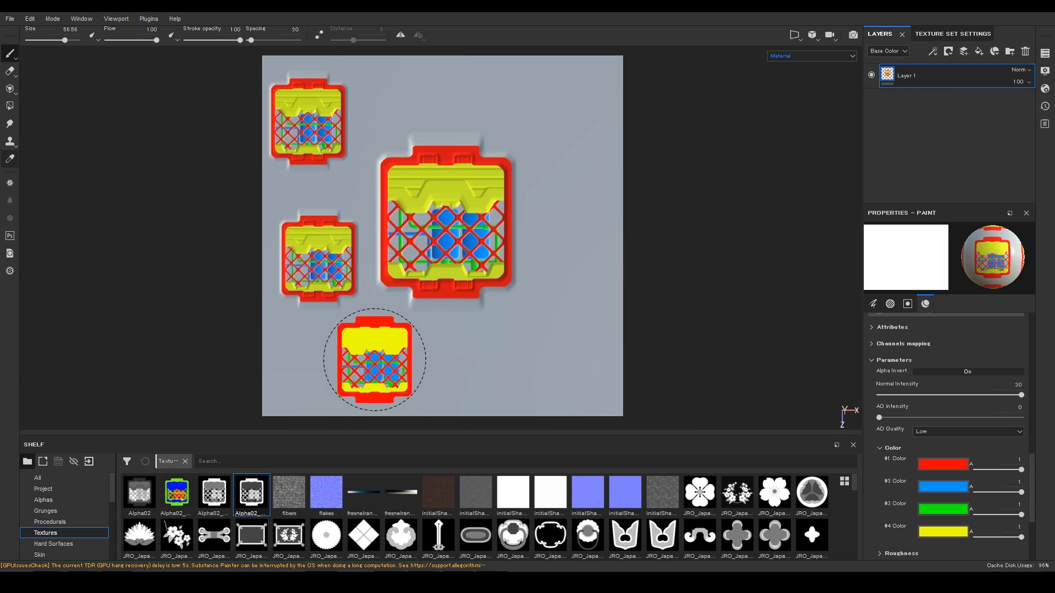
left_click(391, 358)
left_click(571, 356)
left_click(556, 191)
key("ctrl+z")
key("ctrl+z")
key("ctrl+z")
key("ctrl+z")
key("ctrl+z")
key("ctrl+z")
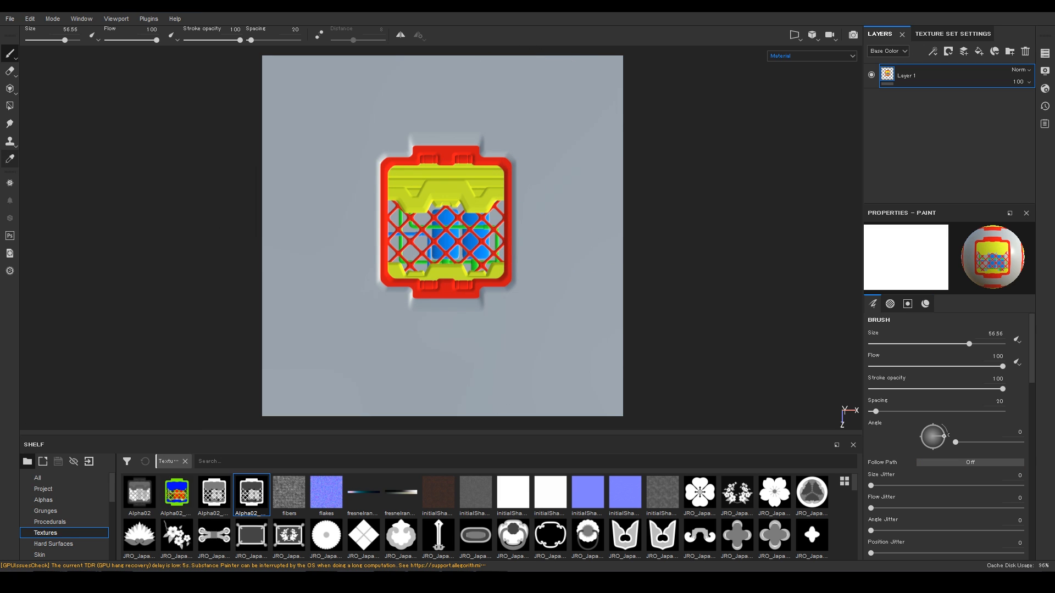
Step: Set the lambert1 export to 16-bit TIFF, infinite dilation, at 4096x4096
left_click(10, 19)
left_click(44, 221)
left_click(744, 128)
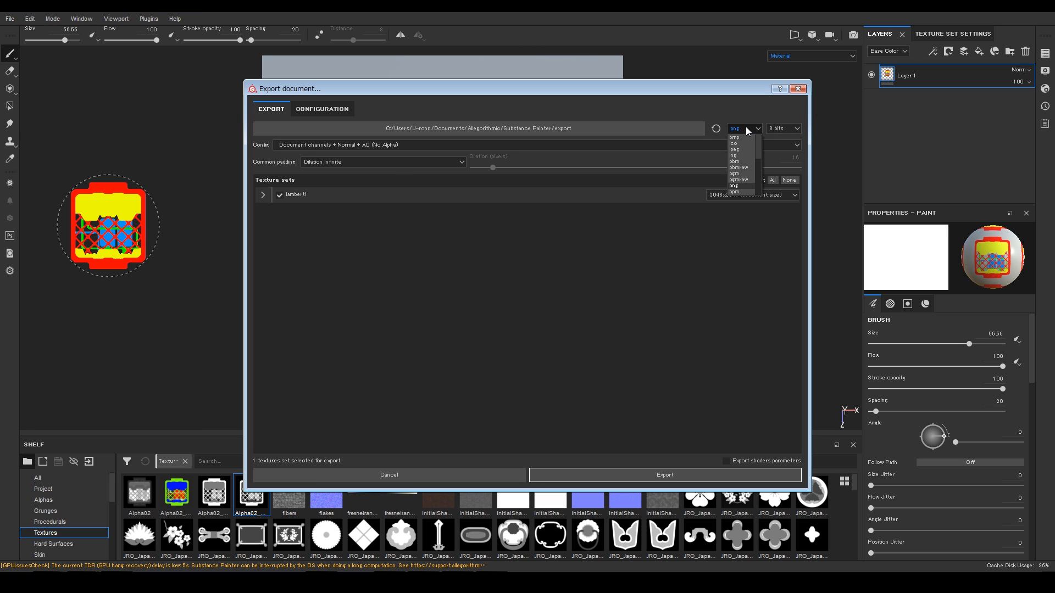
scroll(759, 154, "down", 3)
left_click_drag(759, 167, 759, 156)
left_click(739, 157)
left_click(783, 128)
left_click(782, 144)
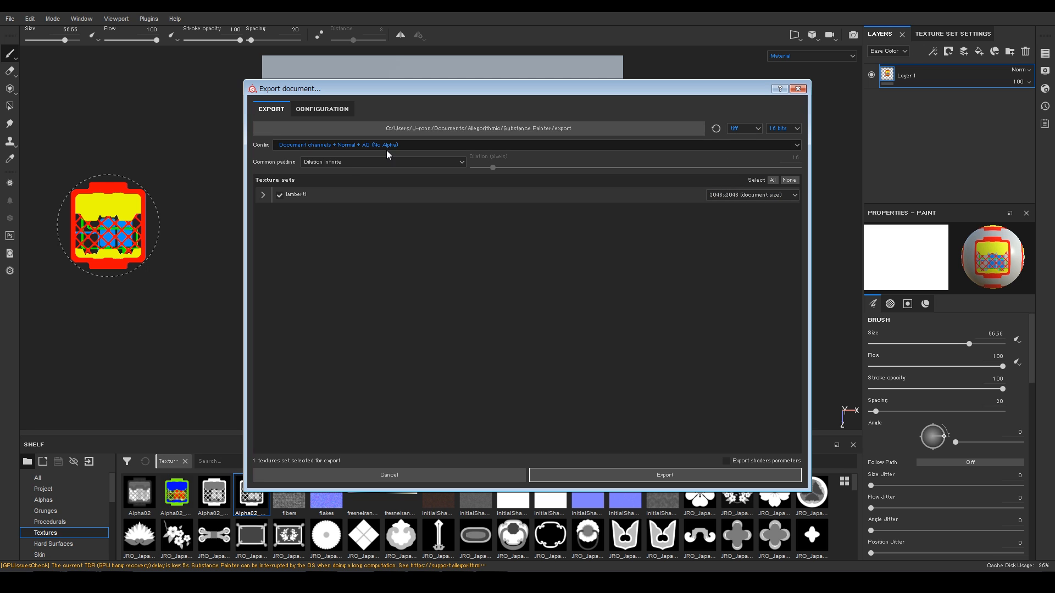
left_click(349, 160)
left_click(350, 148)
left_click(752, 195)
left_click(743, 231)
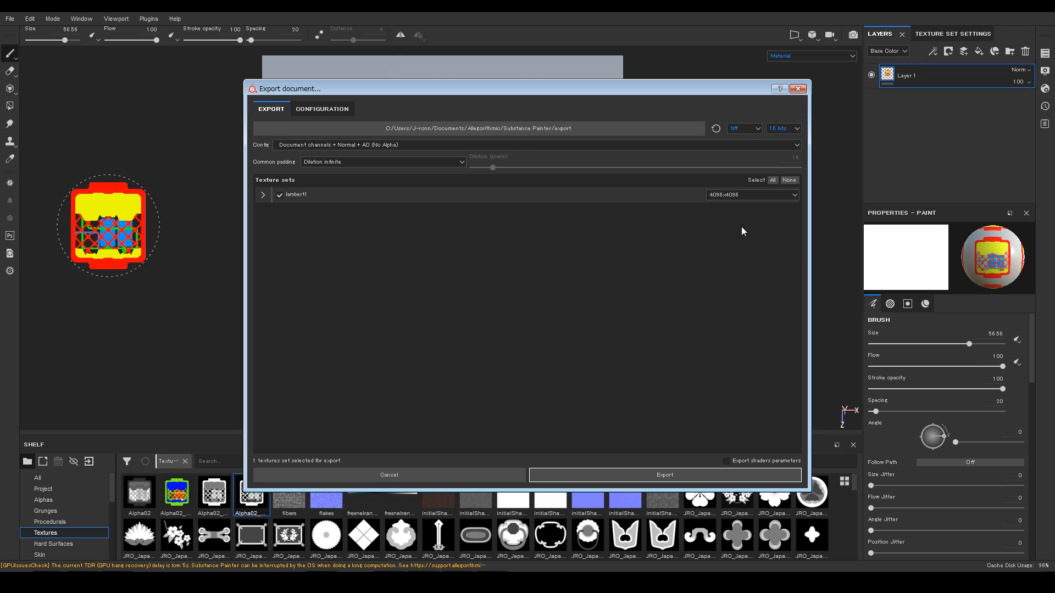
Step: Create a new AlphaProject folder with a Textures subfolder inside ZBrush - Hardsurface Alphas vol3
left_click(586, 128)
left_click(323, 228)
left_click(416, 242)
key("s")
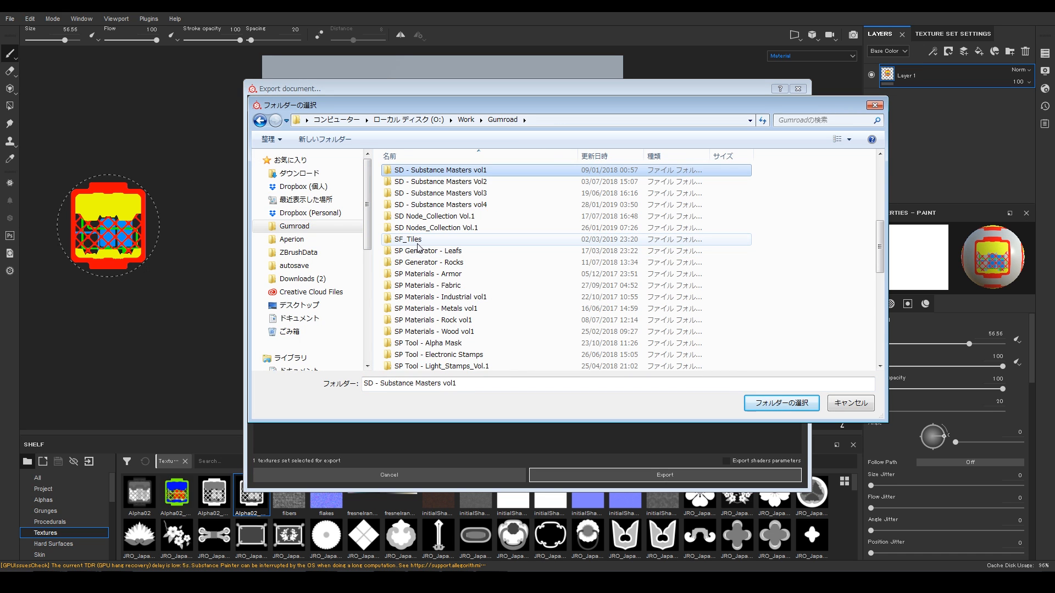
scroll(418, 247, "down", 5)
double_click(418, 271)
left_click(404, 174)
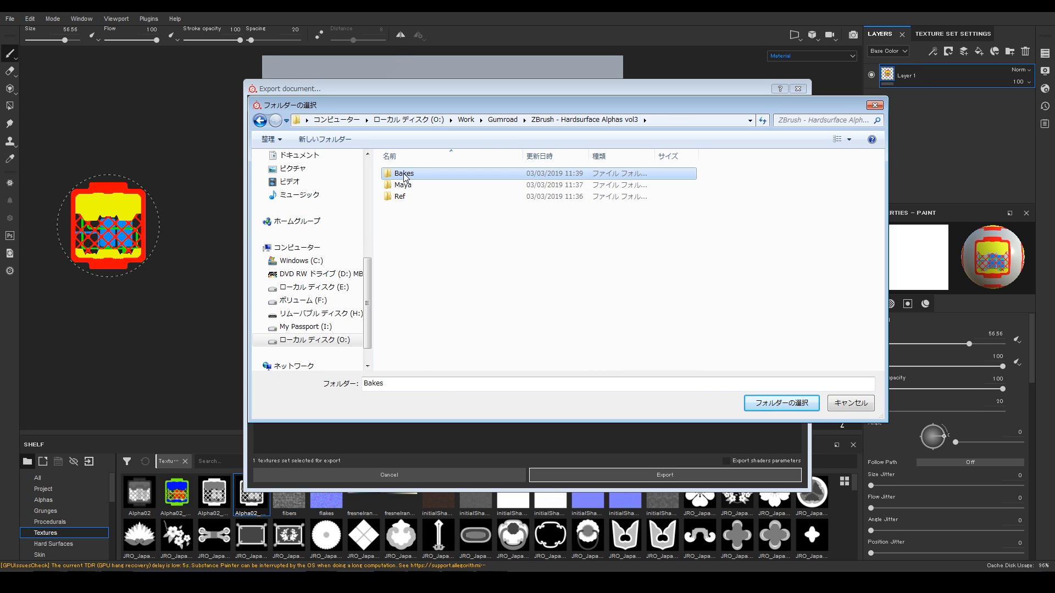
key("ctrl+shift+n")
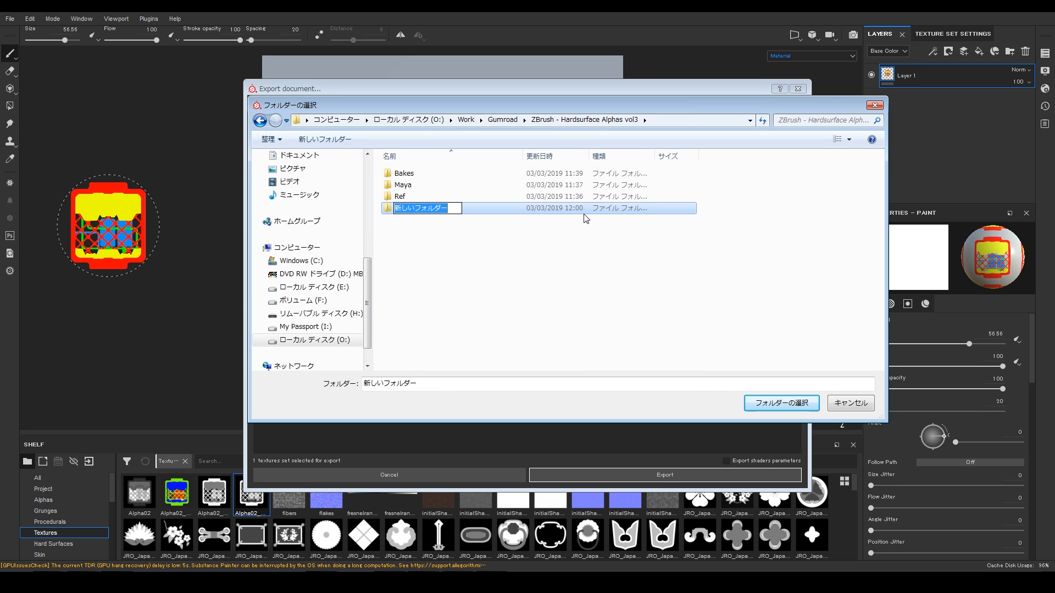
type("AlphaProject")
key("Return")
double_click(383, 174)
left_click(357, 144)
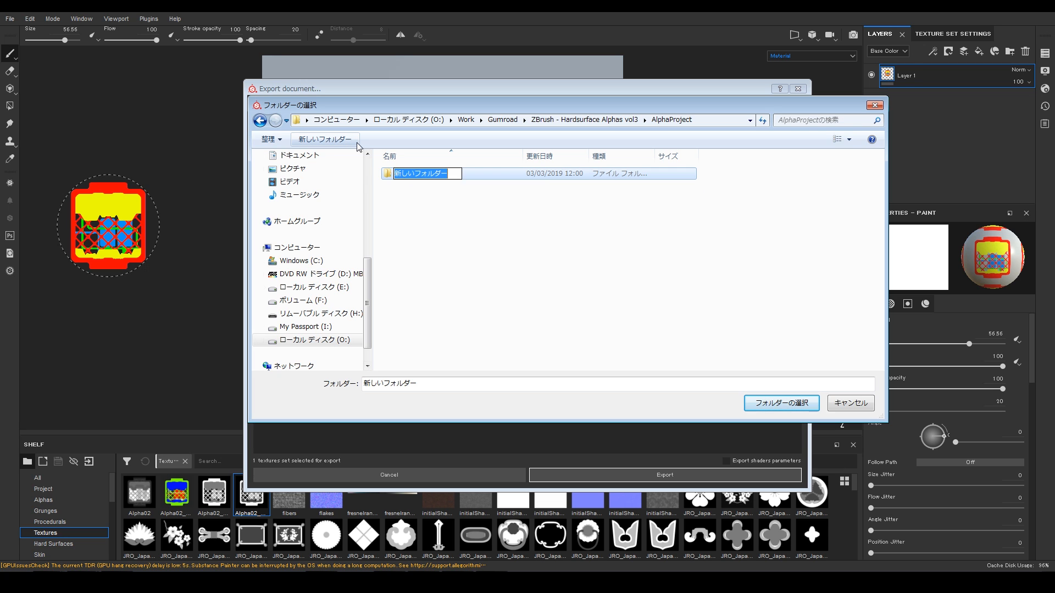
type("Textures")
key("Return")
double_click(409, 173)
Step: Export the texture set into the Textures folder and dismiss the completion message
left_click(769, 403)
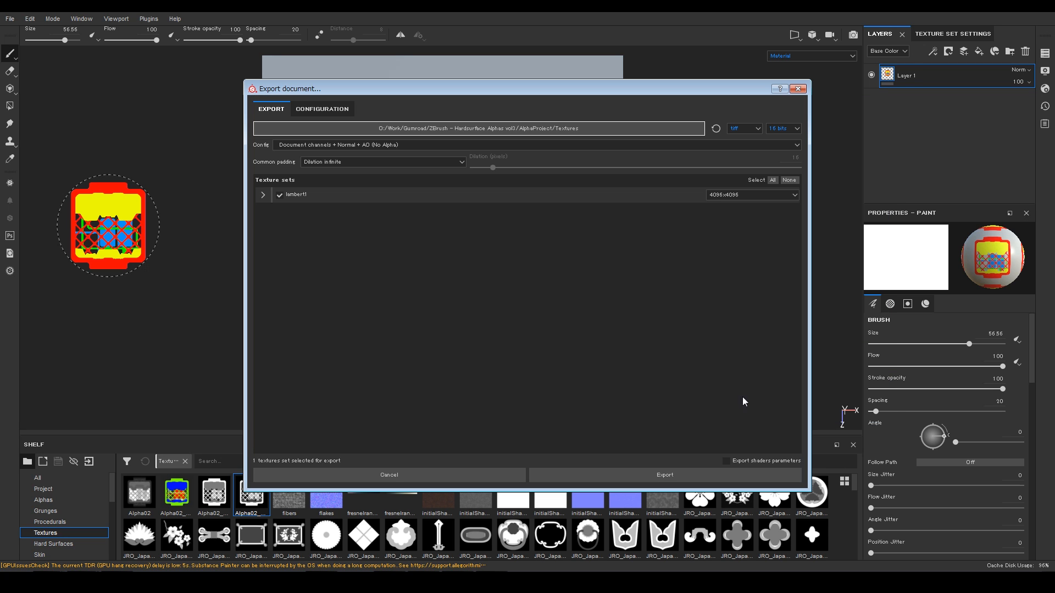
left_click(665, 475)
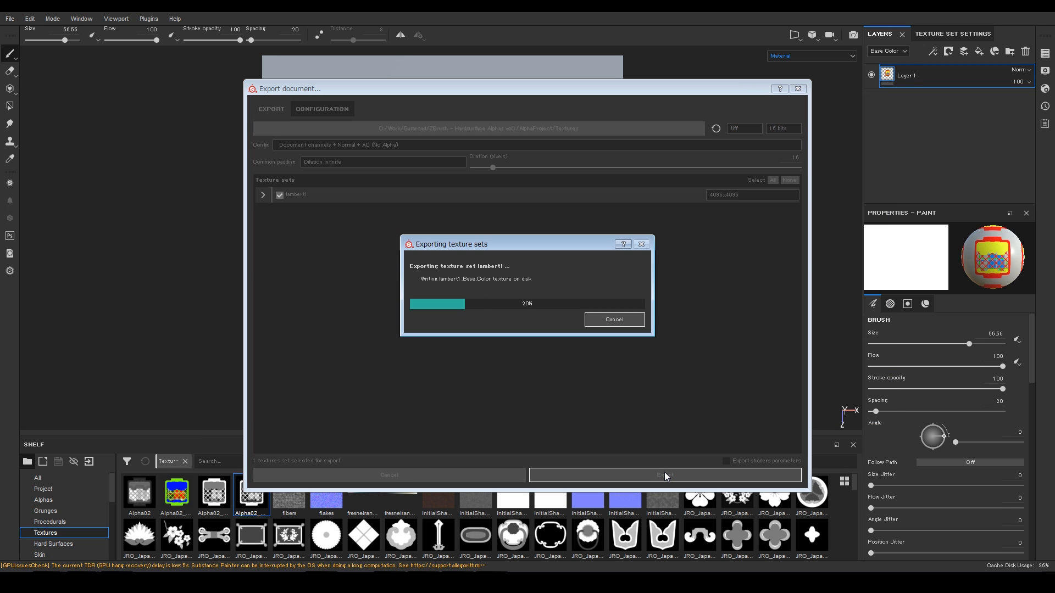
left_click(556, 297)
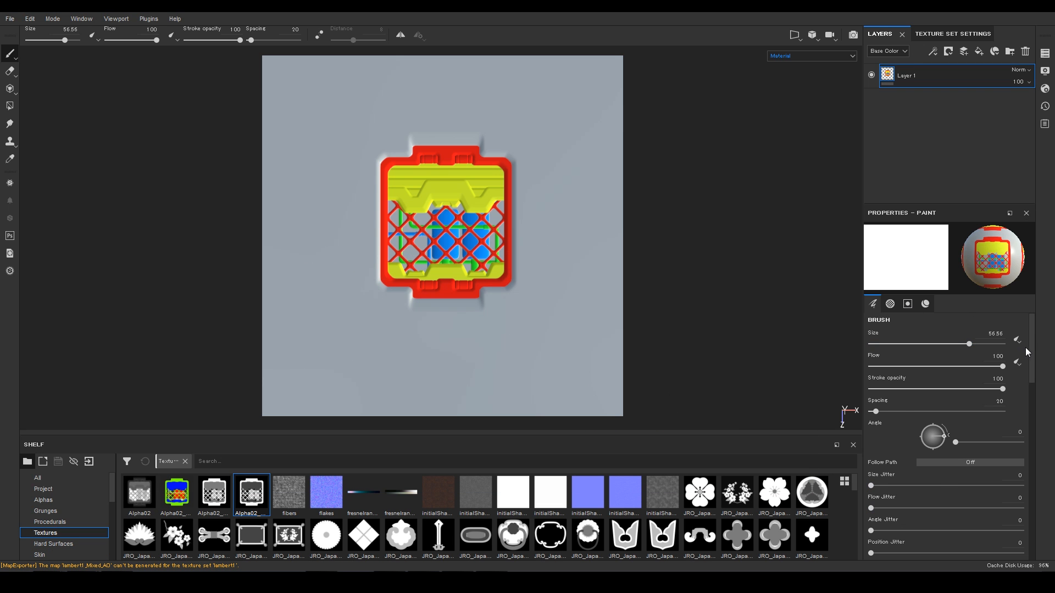
Step: Go to the exported AlphaProject/Textures folder in the file browser
left_click(949, 35)
left_click(83, 582)
left_click(83, 558)
left_click(411, 221)
double_click(247, 277)
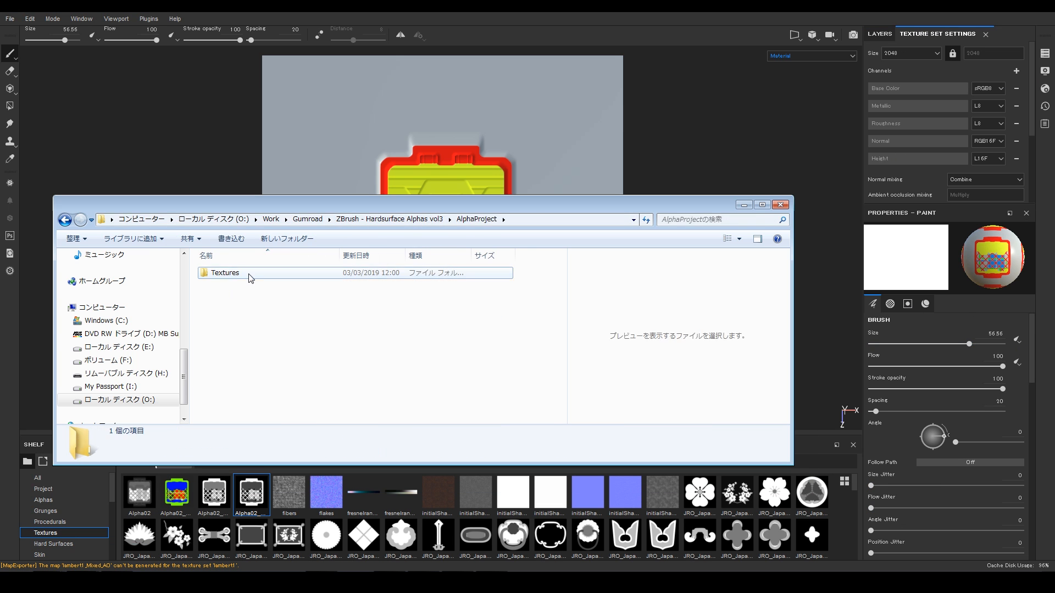
double_click(248, 276)
Step: Import lambert1_Normal_DirectX as a texture and assign it as the Normal mesh map
mouse_move(490, 279)
left_mouse_down()
mouse_move(802, 236)
mouse_move(920, 148)
left_mouse_up()
left_click(668, 175)
left_click(690, 221)
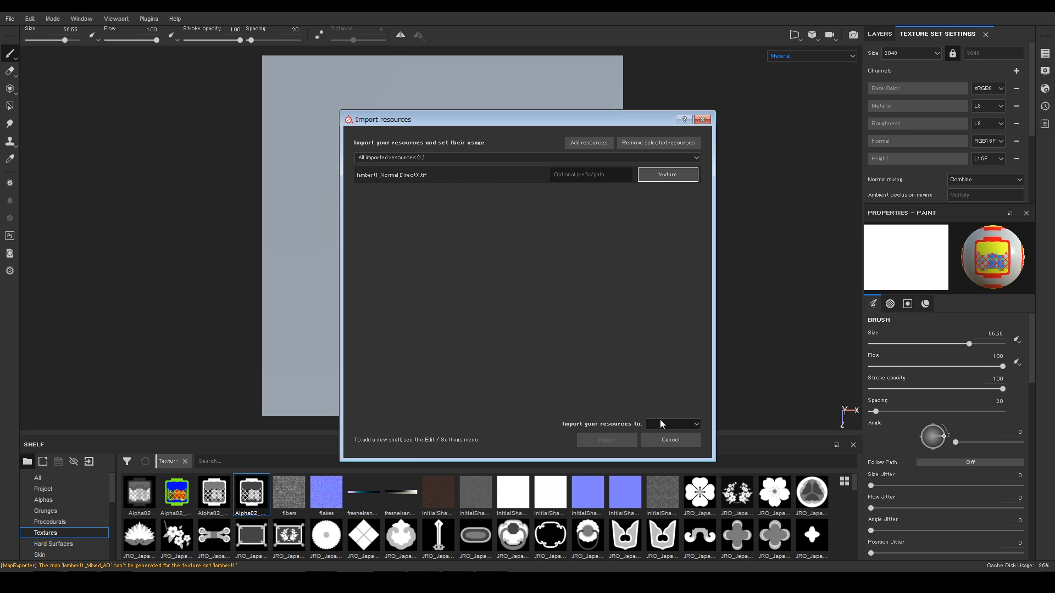
left_click(663, 424)
left_click(665, 433)
left_click(609, 440)
left_click_drag(775, 541, 946, 128)
scroll(954, 146, "down", 3)
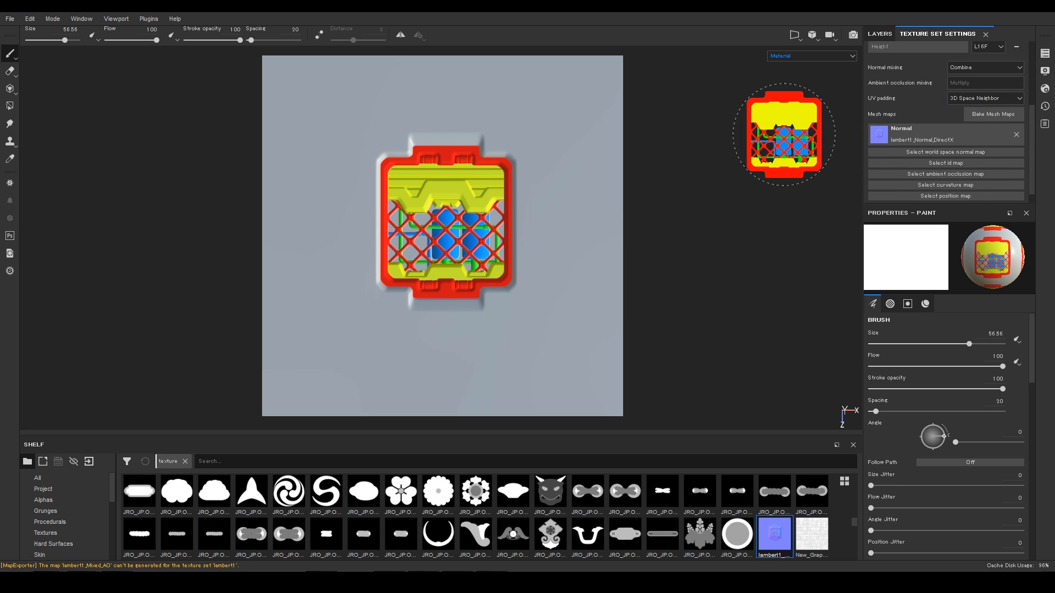
Step: Open lambert1_Base_Color.tif from the Textures folder in Photoshop
left_click(83, 582)
left_click(82, 558)
double_click(233, 312)
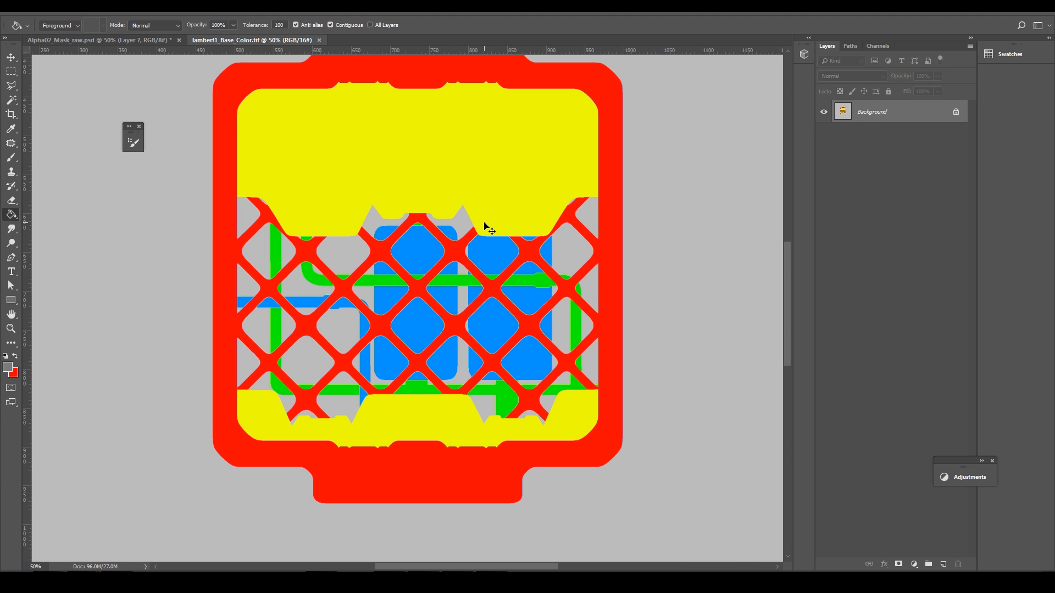
scroll(484, 225, "down", 1, "alt")
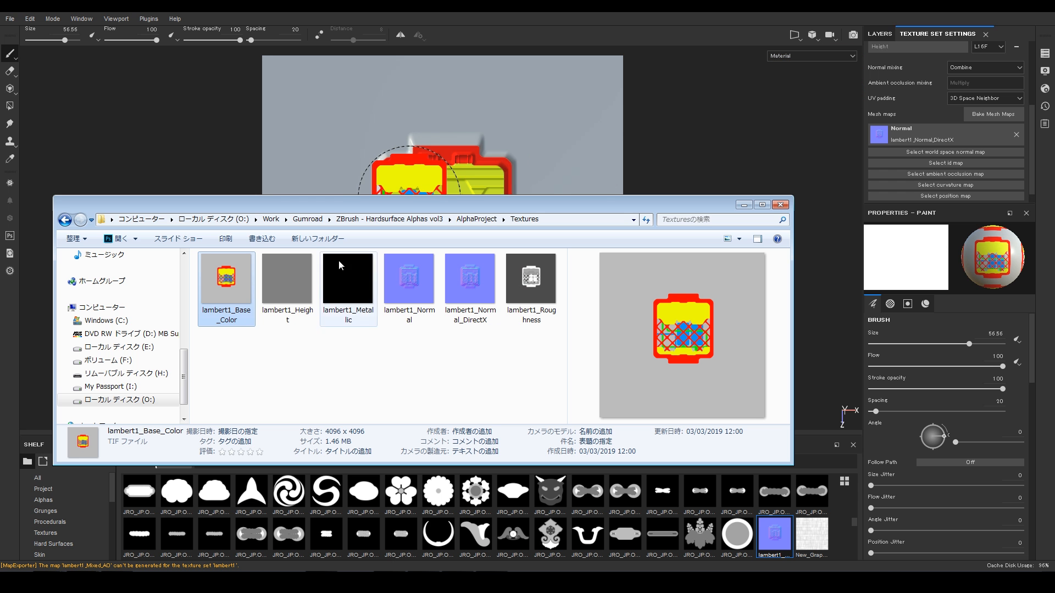
Step: Import lambert1_Base_Color.tif as a texture and place it in the ID mesh map slot
left_click_drag(216, 259, 481, 467)
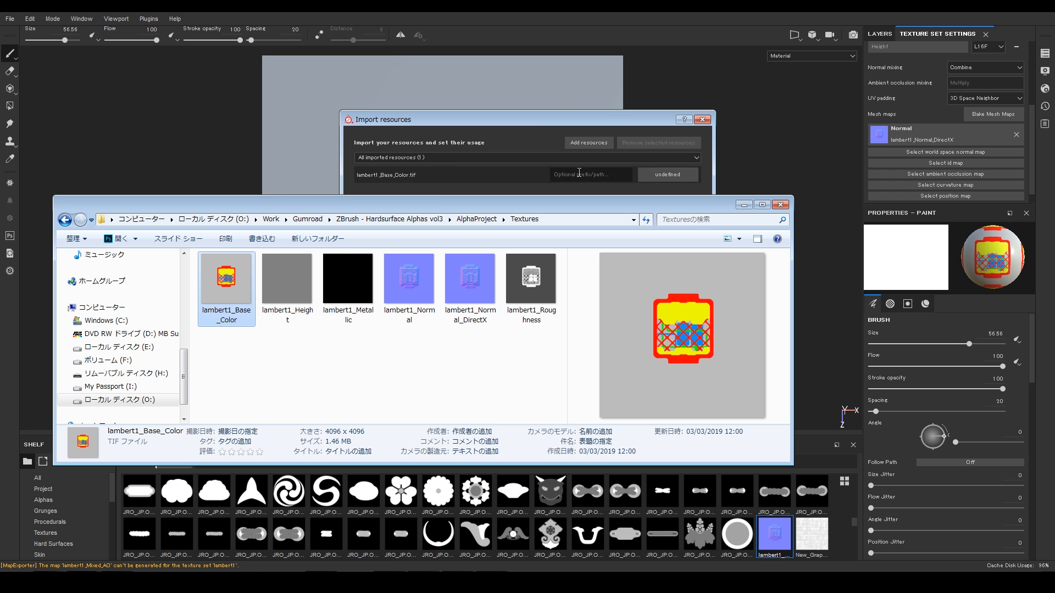
left_click(668, 174)
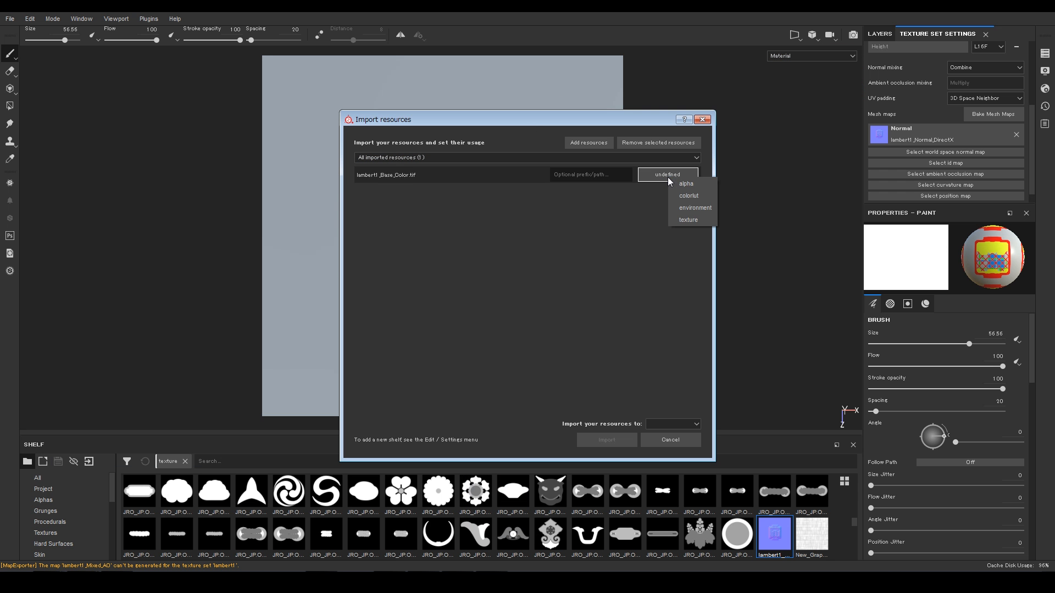
left_click(688, 219)
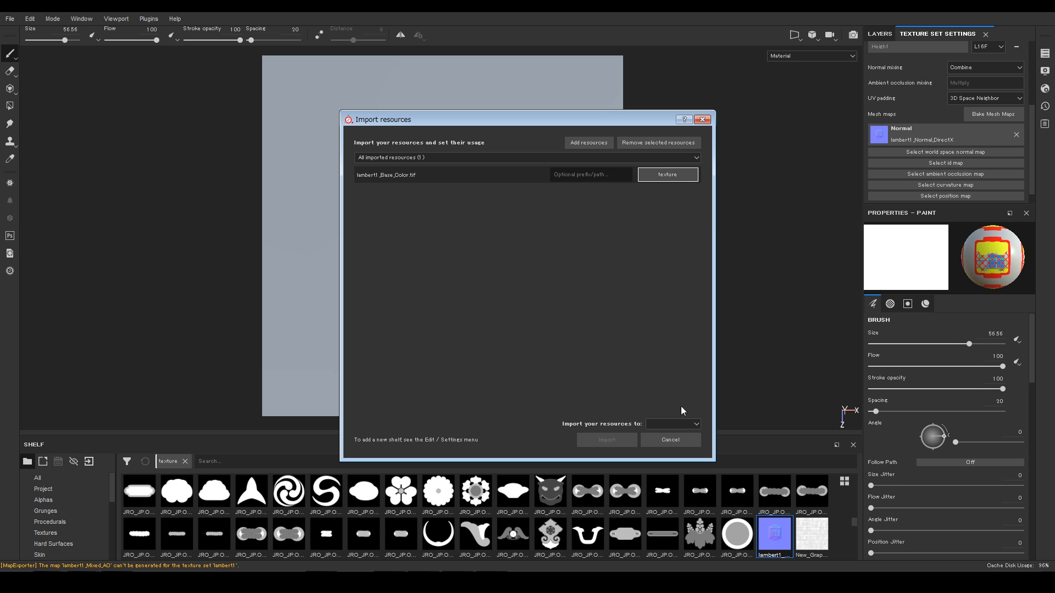
left_click(673, 423)
left_click(673, 441)
left_click(607, 439)
left_click_drag(774, 533, 763, 218)
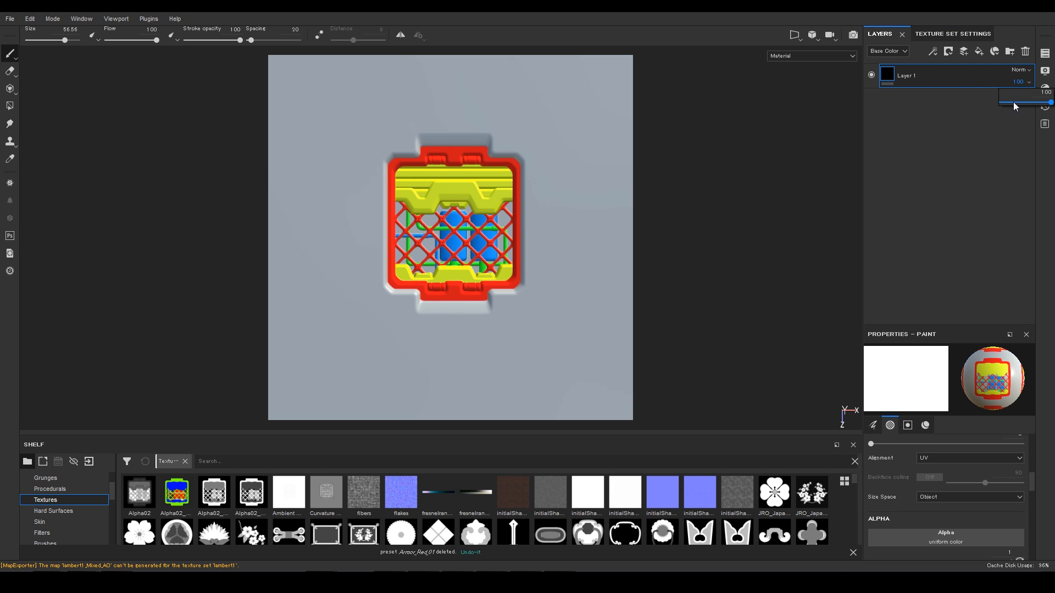
Step: Set Layer 1 opacity to 0 and add Armor_Green in Folder 1, masked to the grey ID colour
left_click_drag(1014, 104, 997, 105)
left_click(184, 461)
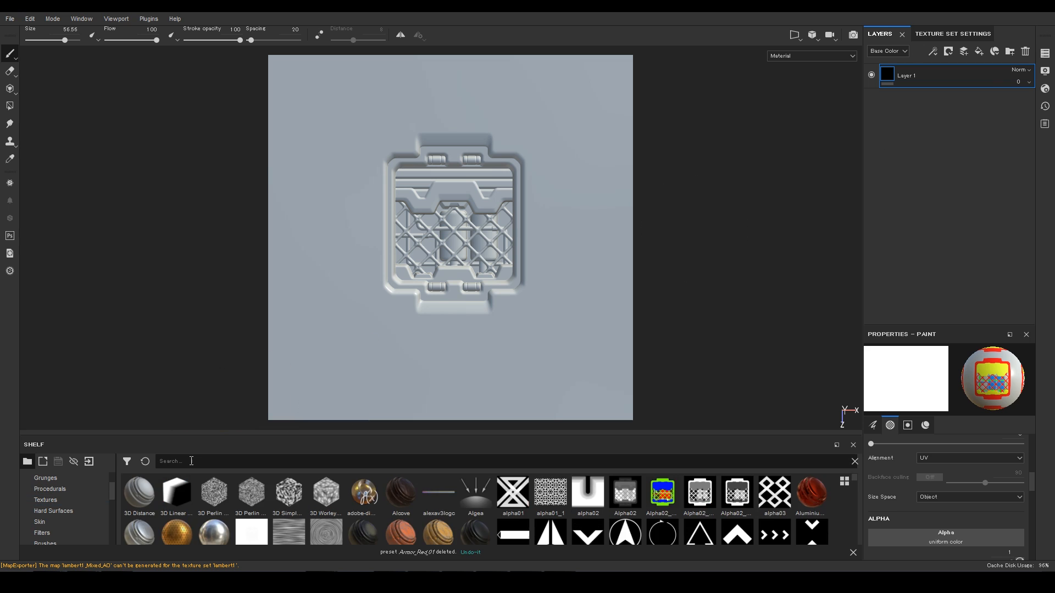
type("armor")
left_click_drag(133, 490, 933, 73)
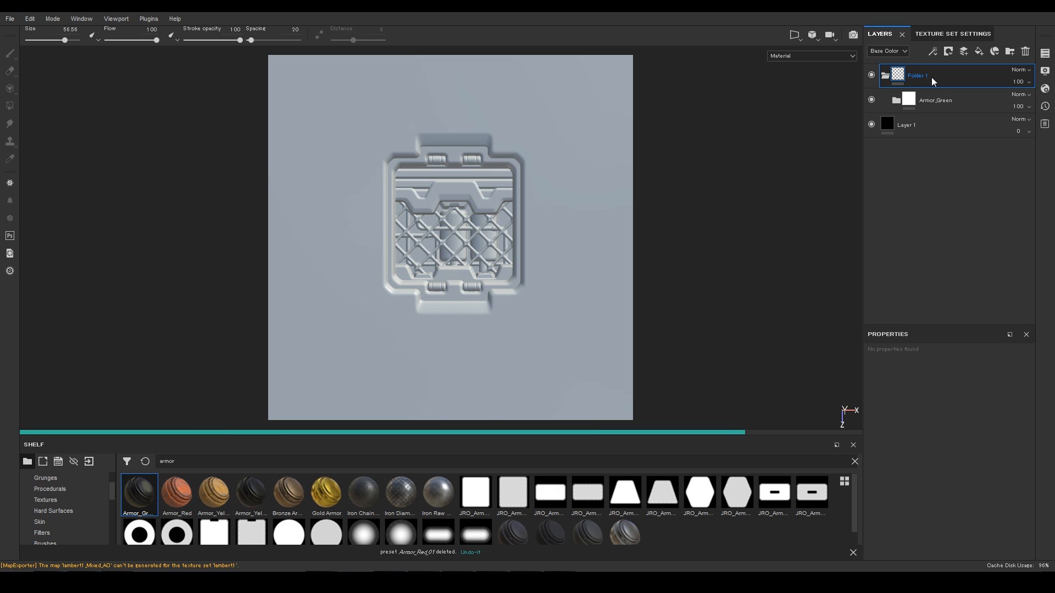
right_click(932, 77)
left_click(954, 121)
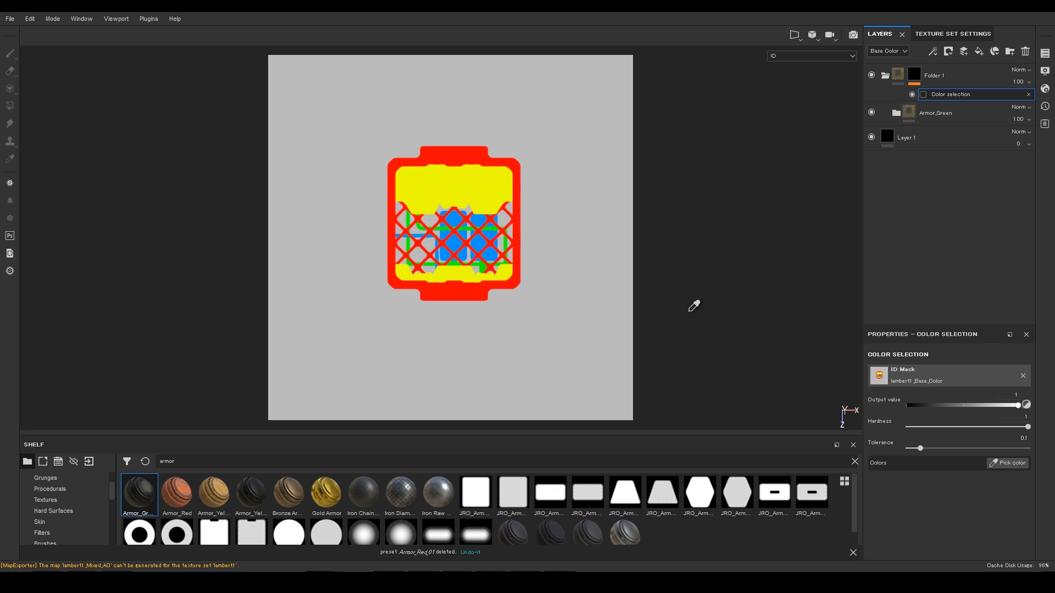
left_click(607, 177)
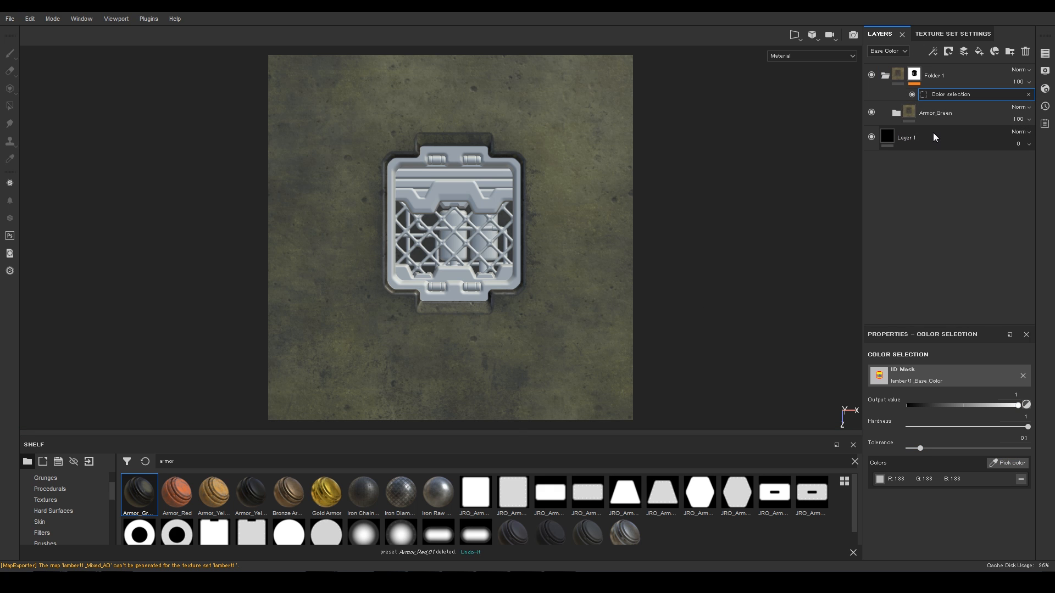
Step: Add a black fill layer
left_click(979, 51)
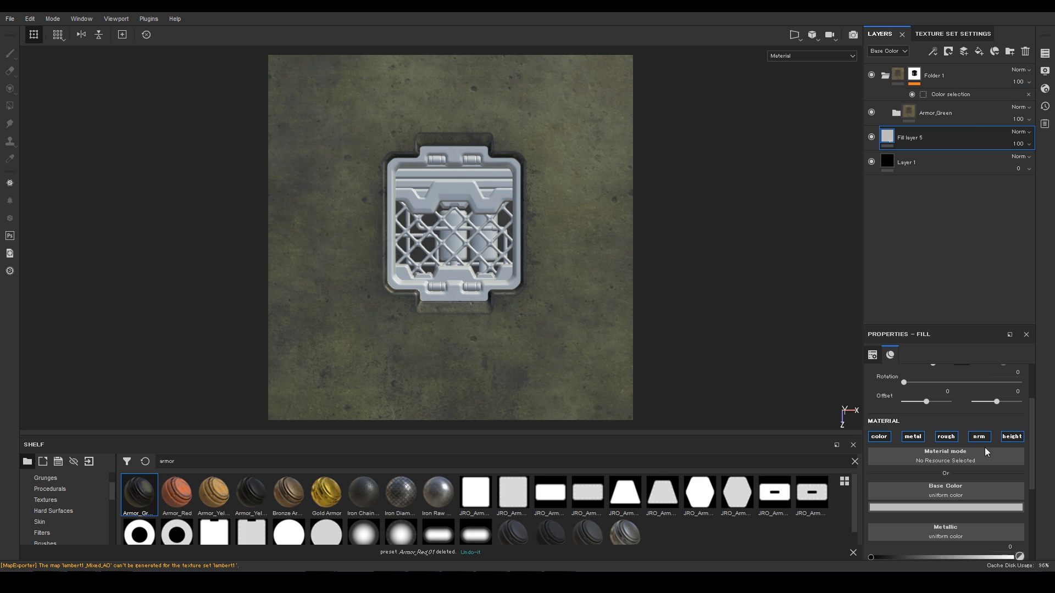
left_click(945, 457)
left_click(925, 478)
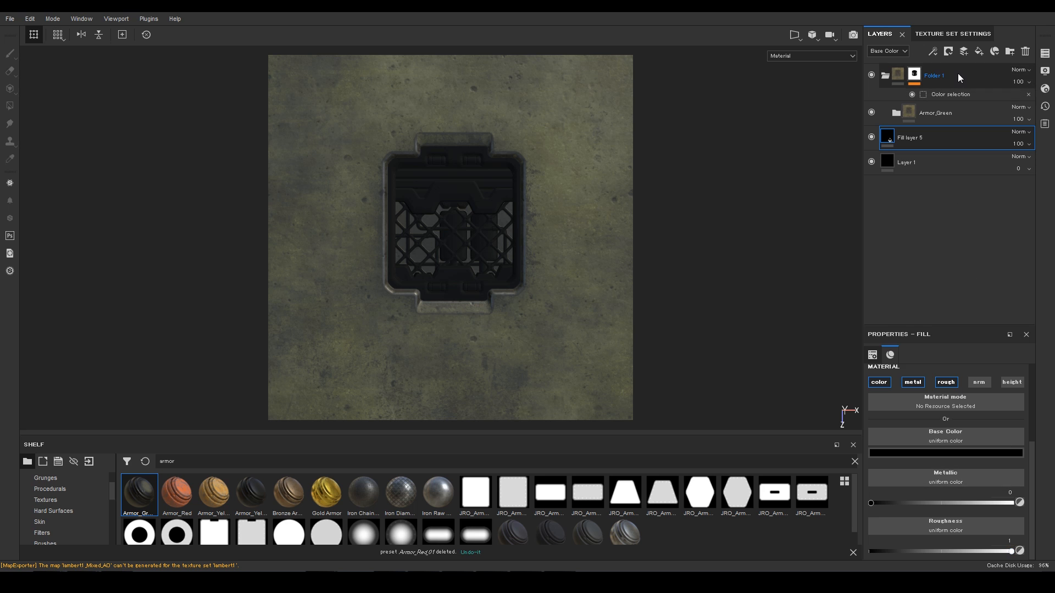
Step: Duplicate Folder 1 and replace its Armor_Green with Armor_Yellow
right_click(915, 75)
left_click(947, 294)
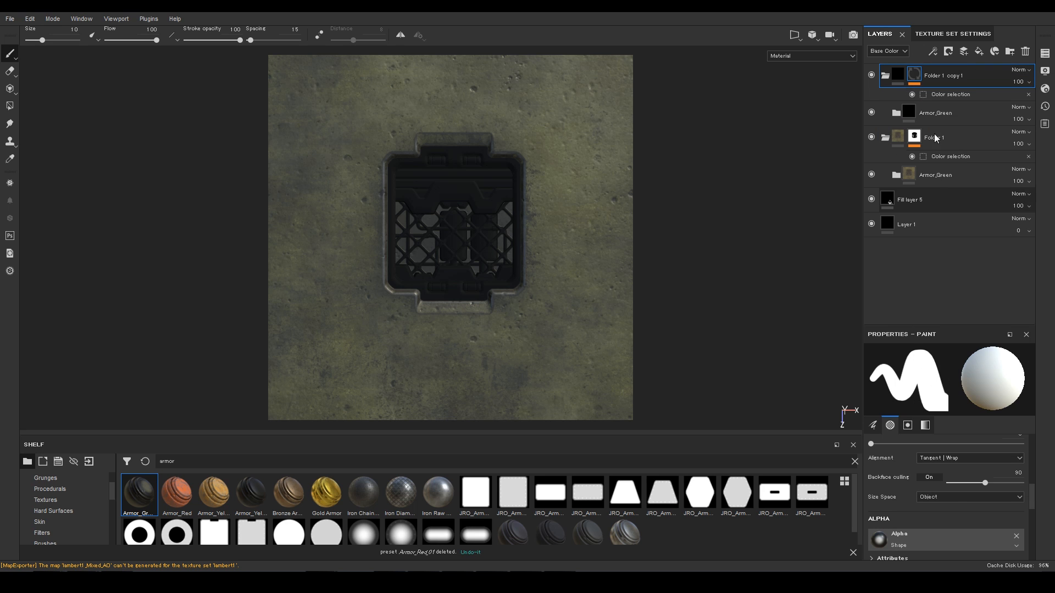
left_click(969, 114)
key("Delete")
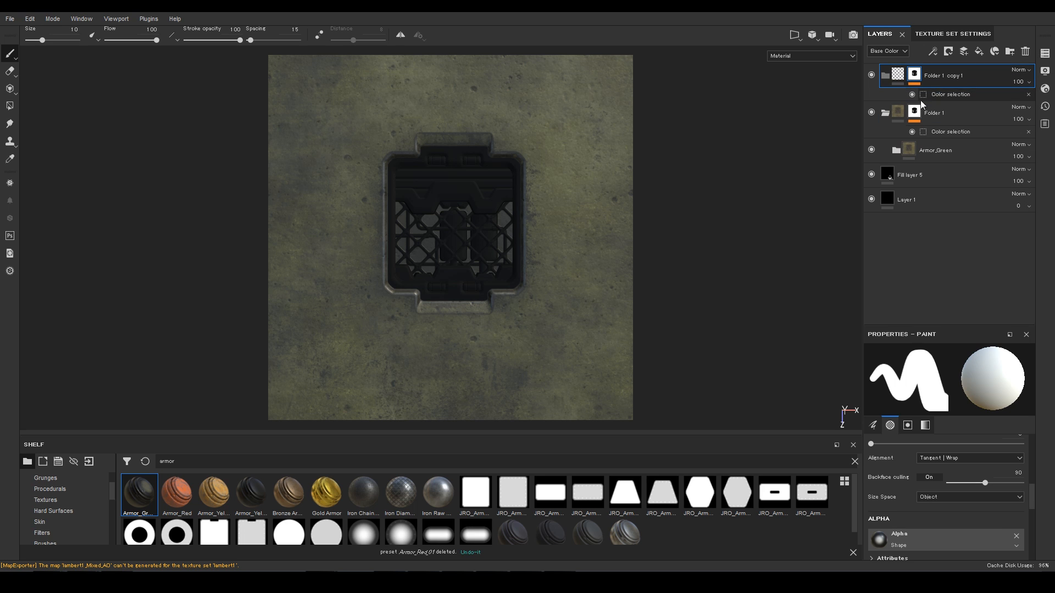
left_click_drag(213, 493, 954, 100)
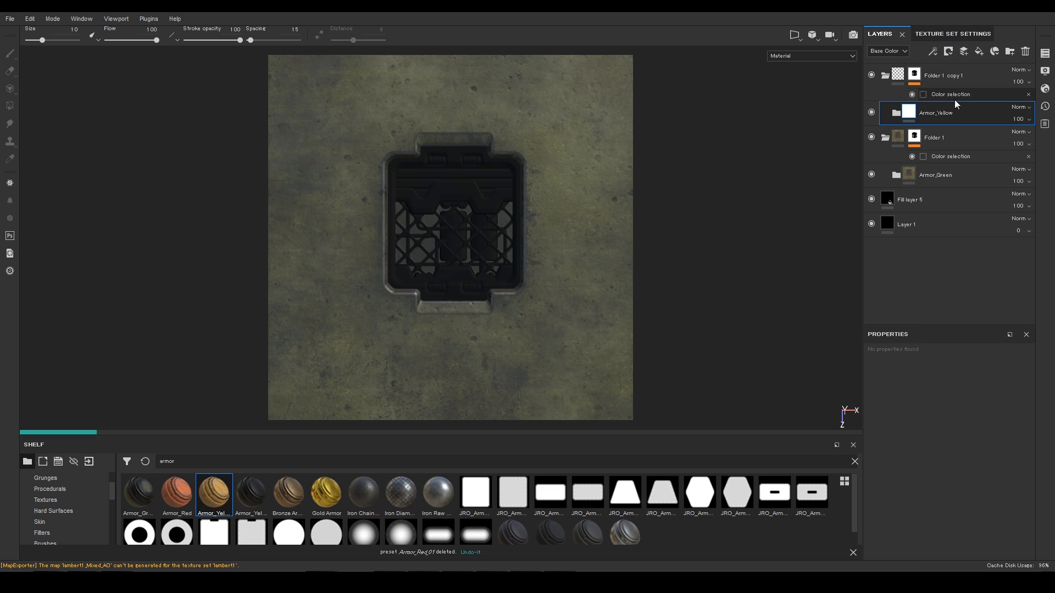
Step: Limit Folder 1 copy 1's colour selection mask to the yellow ID colour
left_click(952, 94)
left_click(991, 465)
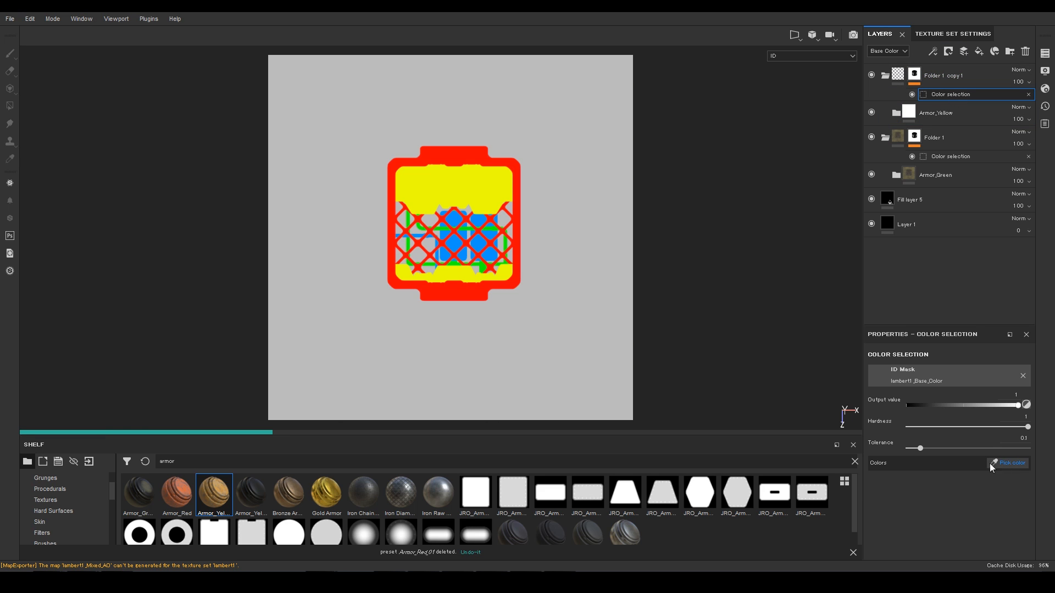
left_click(471, 190)
Step: Duplicate Folder 1 copy 1 and swap its Armor_Yellow for Armor_Red
right_click(977, 76)
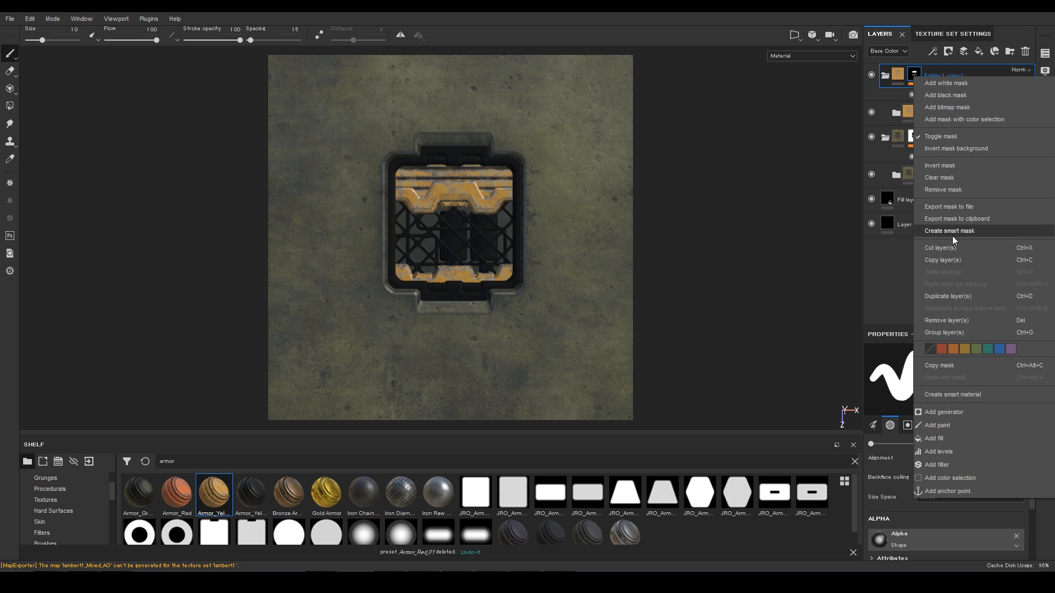
left_click(974, 104)
left_click(972, 113)
key("Delete")
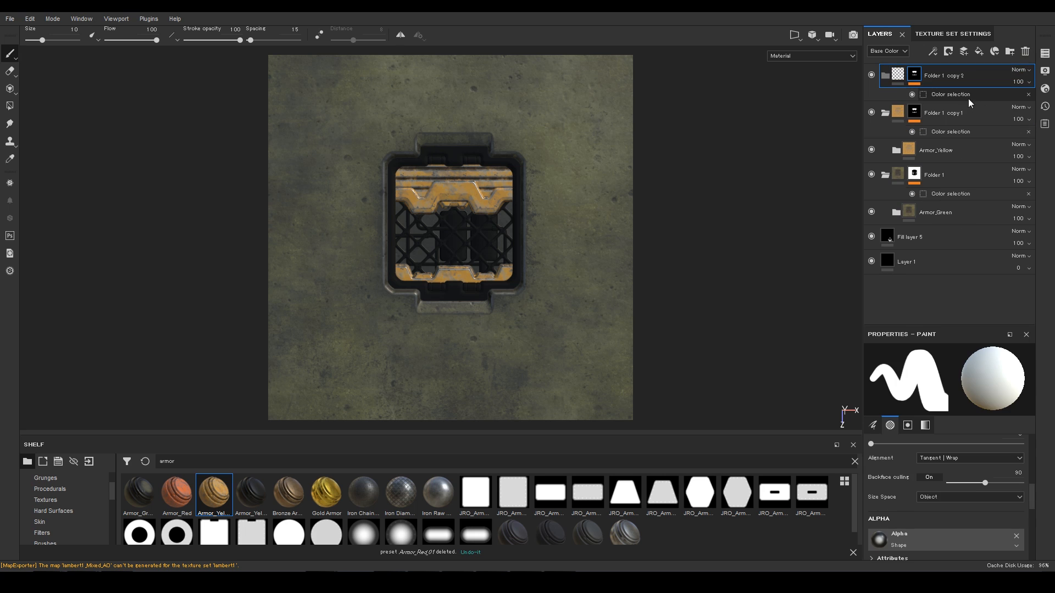
left_click_drag(177, 493, 951, 80)
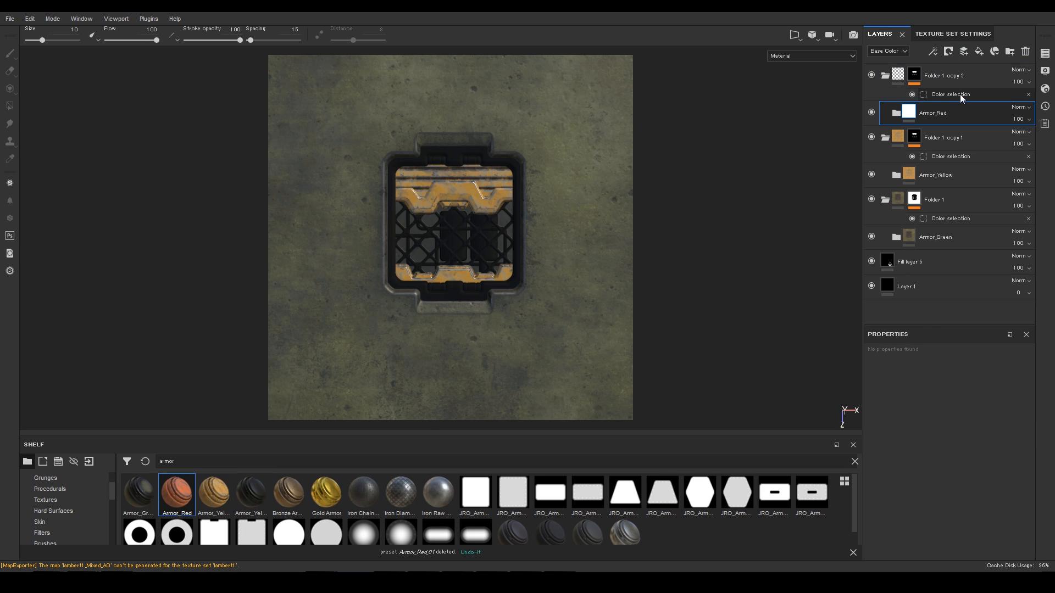
Step: Set Folder 1 copy 2's colour selection to only the blue ID colour and inspect the crate
left_click(960, 94)
left_click(1004, 463)
left_click(455, 298)
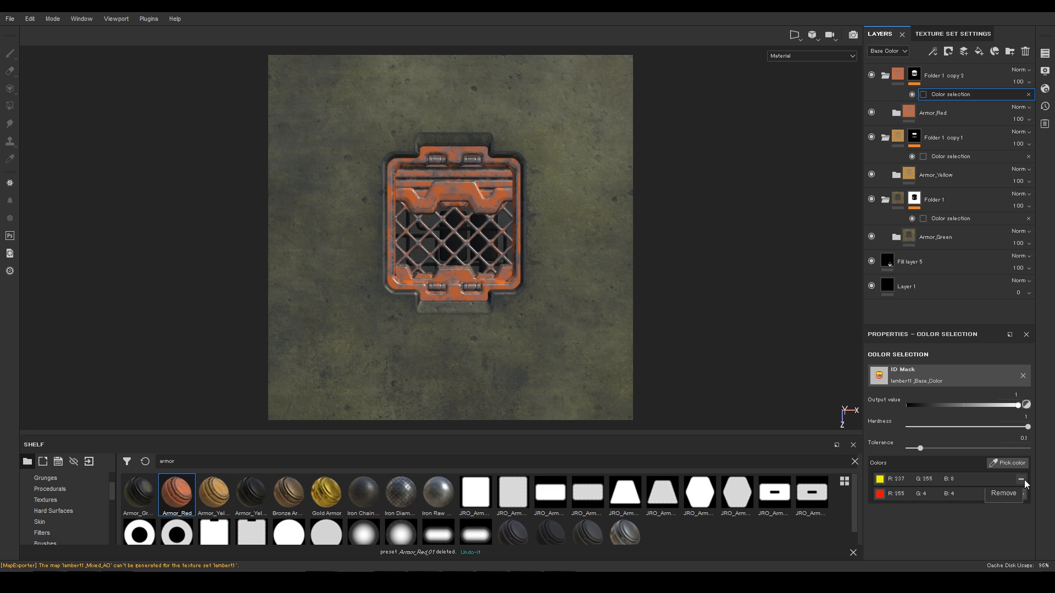
left_click(1021, 479)
left_click(1021, 479)
left_click(1007, 463)
left_click(477, 244)
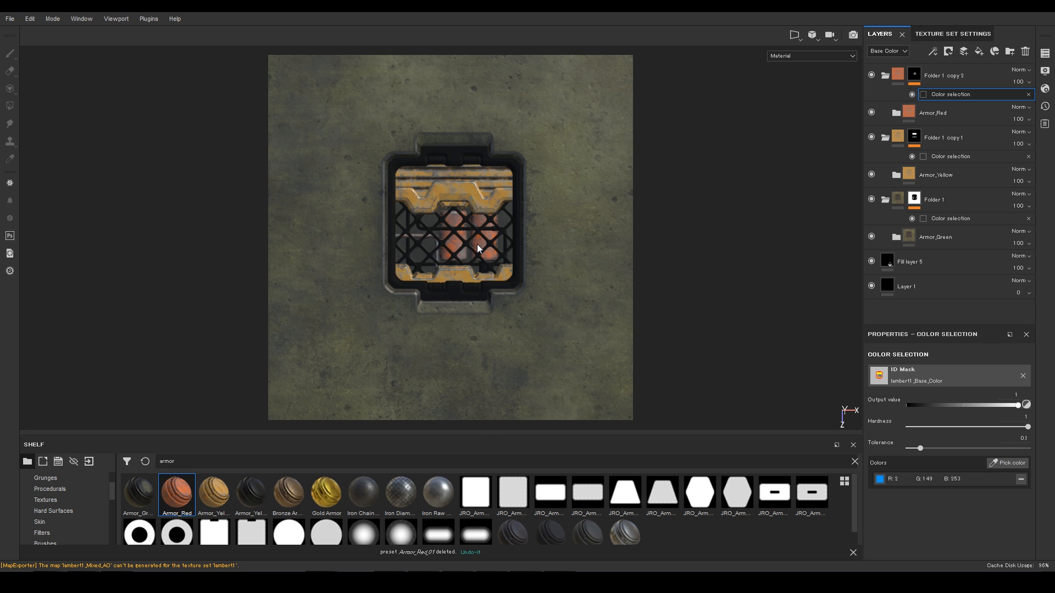
right_click_drag(477, 244, 581, 526, "alt")
left_click_drag(581, 526, 483, 278, "alt")
right_click_drag(483, 278, 652, 296, "alt")
left_click_drag(652, 297, 846, 174, "alt")
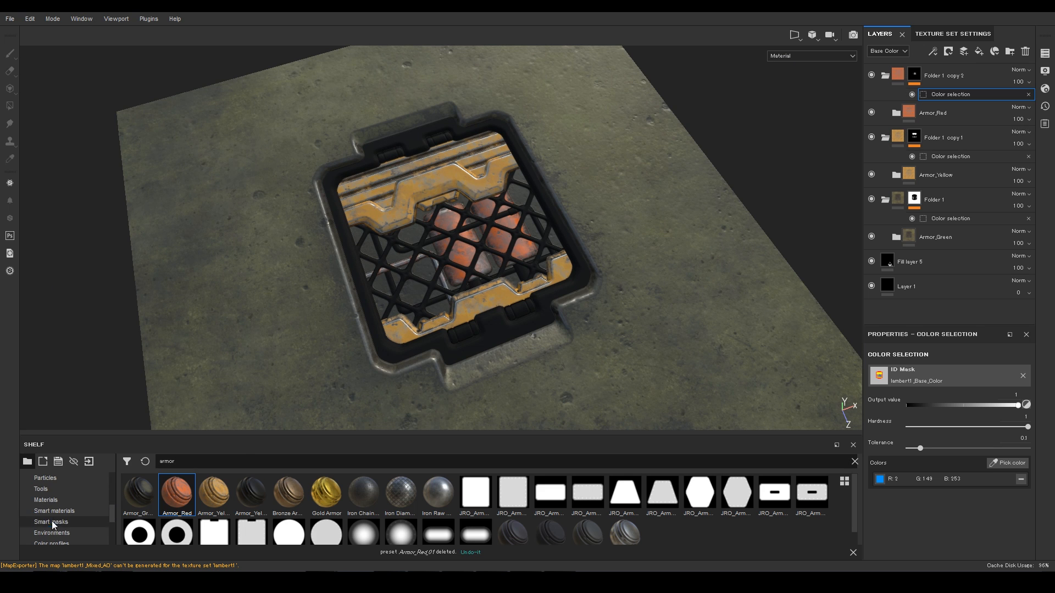
Step: Add Folder 22 with JRO_Silver_03, masked by colour selection to the red ID areas
left_click(54, 511)
scroll(391, 500, "down", 1)
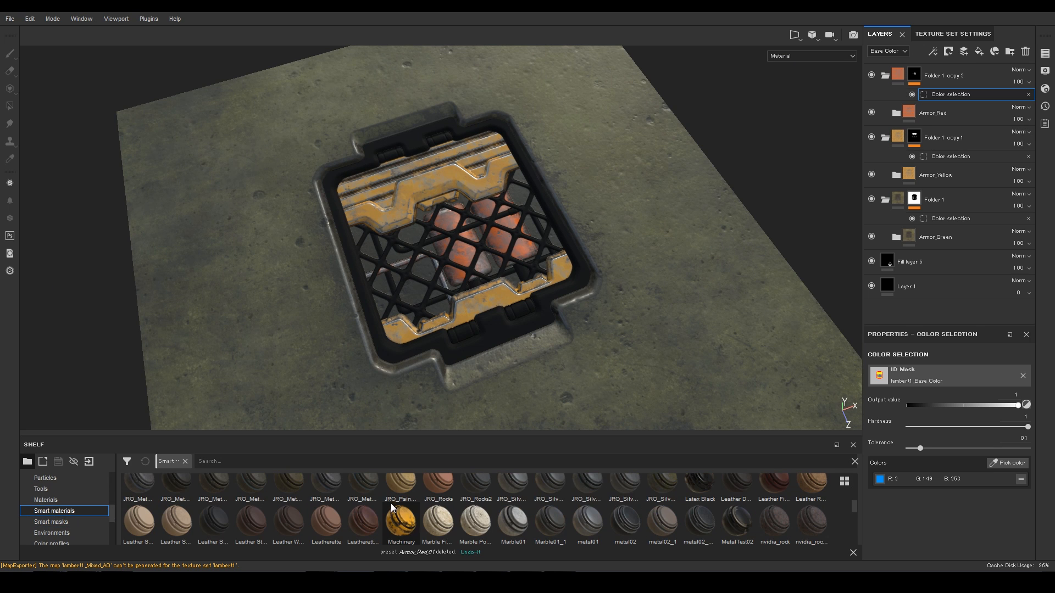
left_click(985, 74)
left_click(1010, 51)
mouse_move(580, 492)
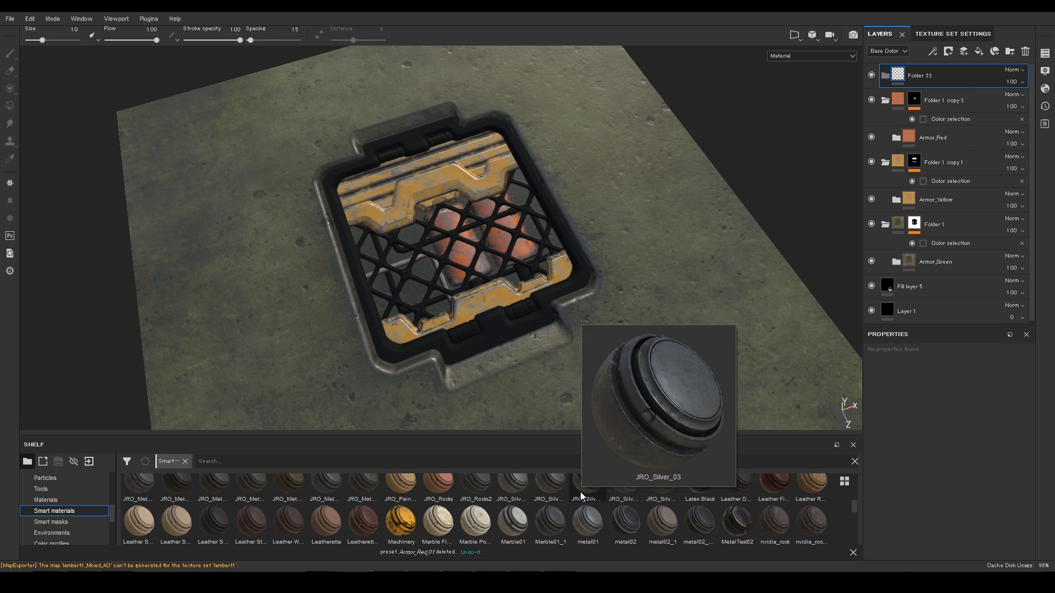
left_click_drag(580, 492, 928, 74)
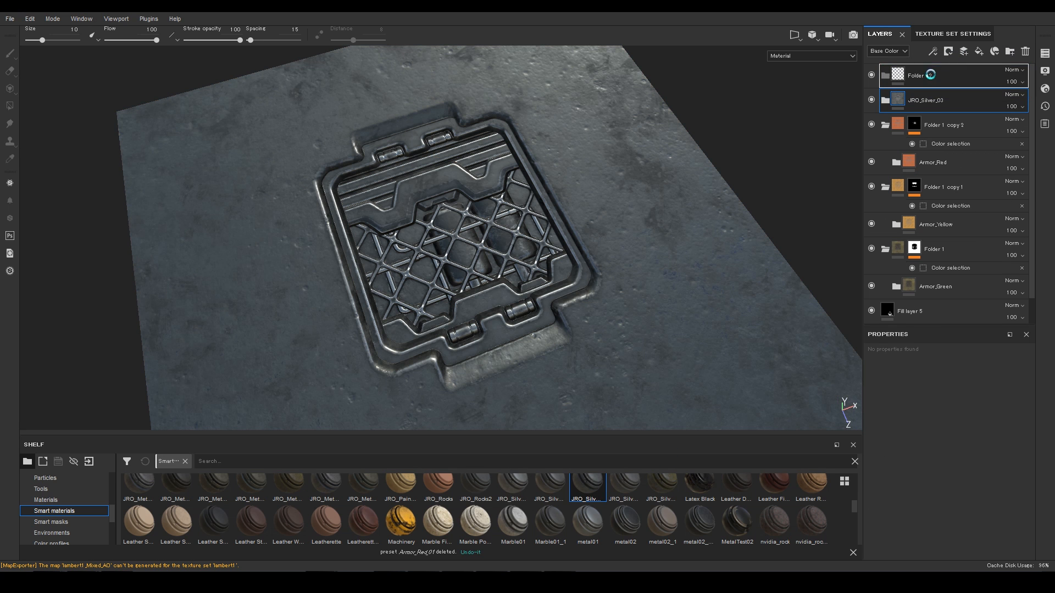
right_click(922, 75)
left_click(945, 93)
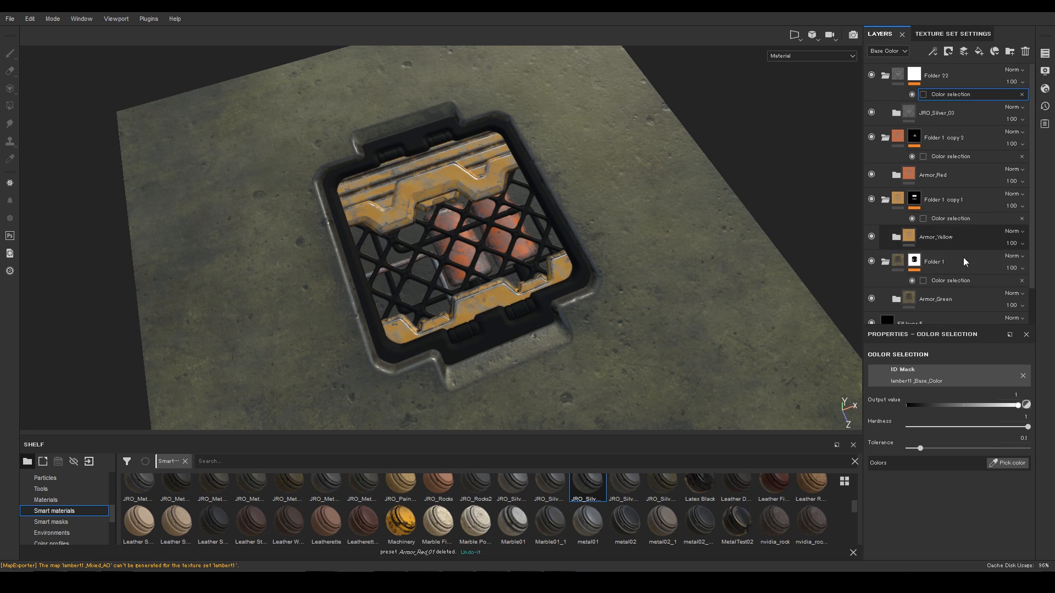
left_click(1007, 463)
left_click(582, 276)
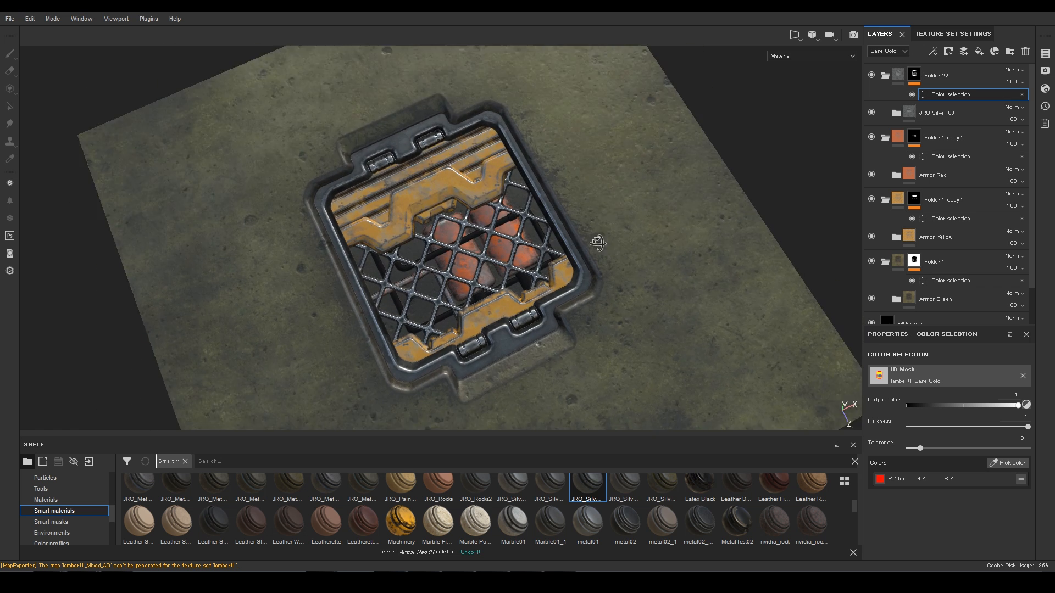
Step: Duplicate Folder 22 with JRO_Copper_02, masked to the green ID colour instead of red
scroll(414, 498, "up", 3)
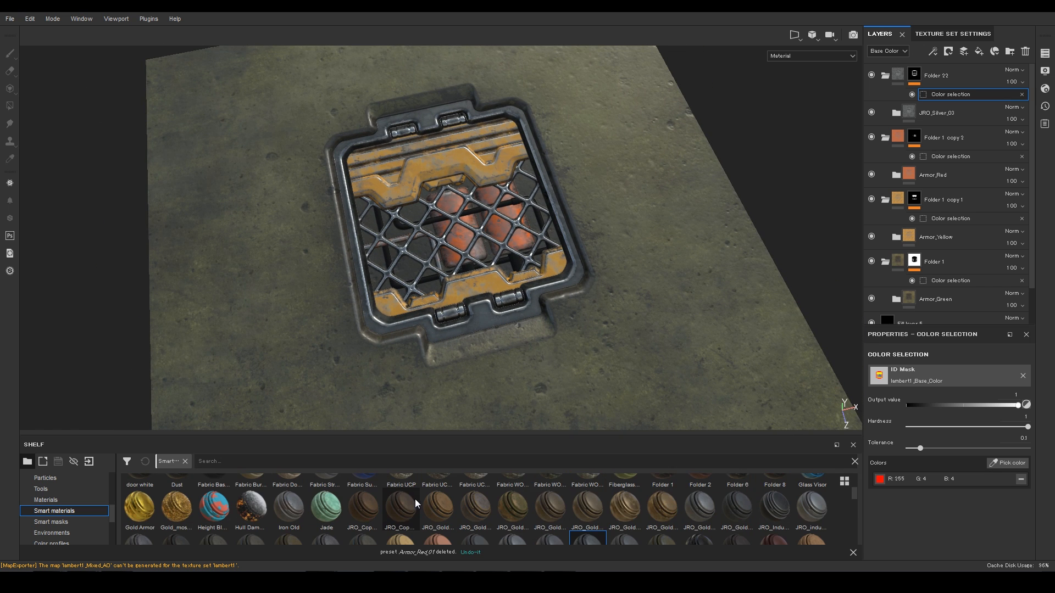
right_click(967, 80)
left_click(949, 297)
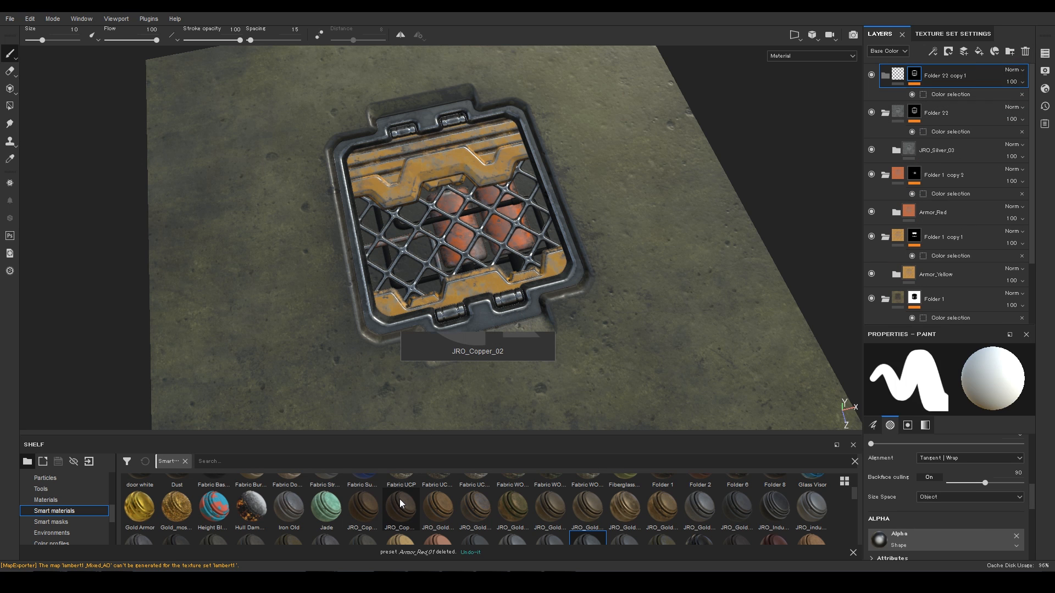
left_click_drag(420, 524, 984, 94)
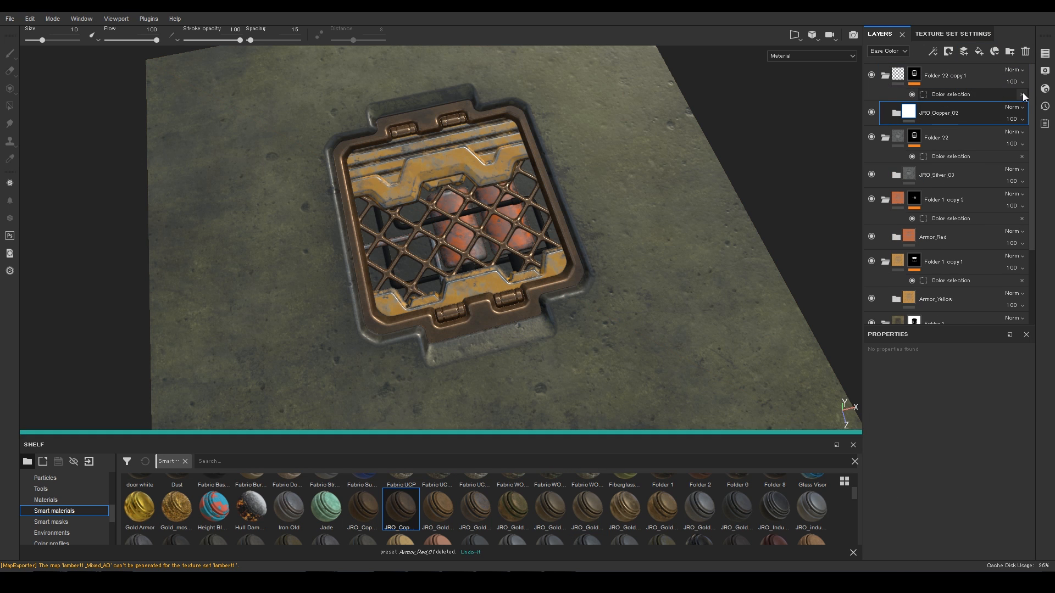
left_click(1020, 479)
left_click(1007, 463)
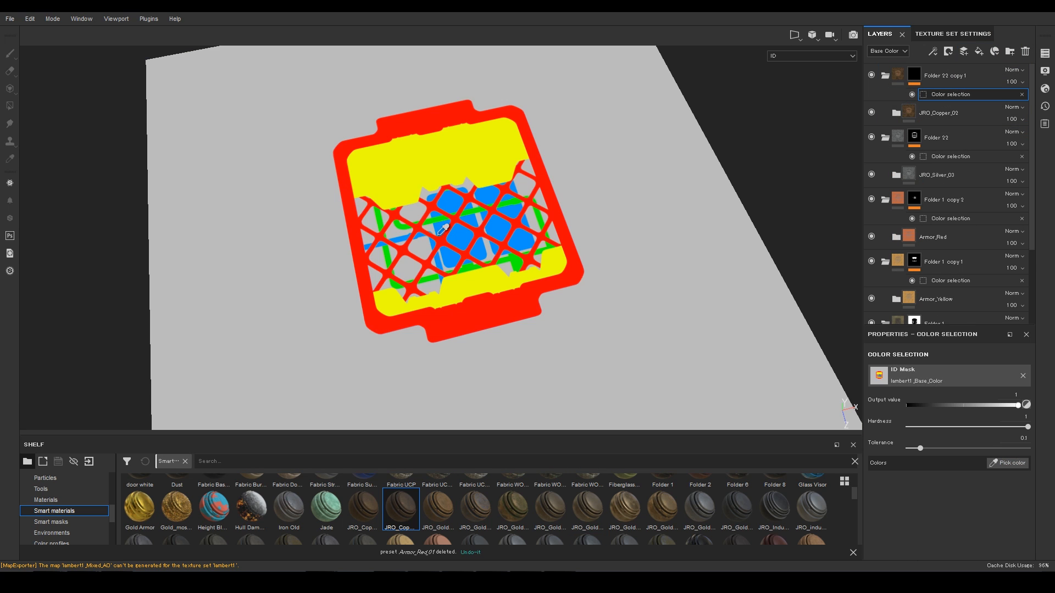
left_click(382, 214)
left_click_drag(561, 211, 551, 158, "alt")
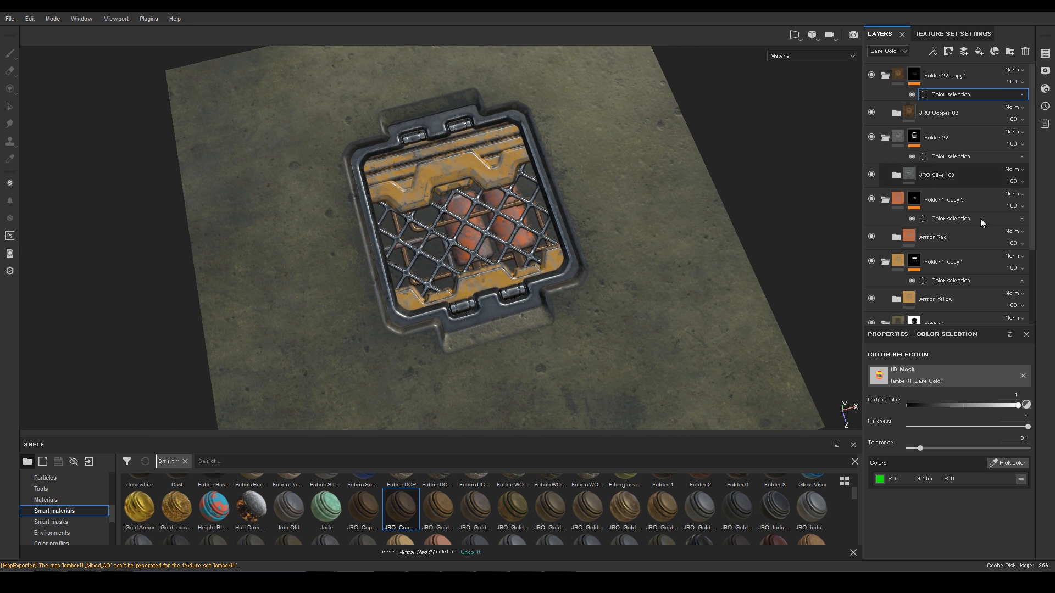
Step: Add a new fill layer above Folder 1
scroll(973, 237, "down", 3)
left_click(951, 220)
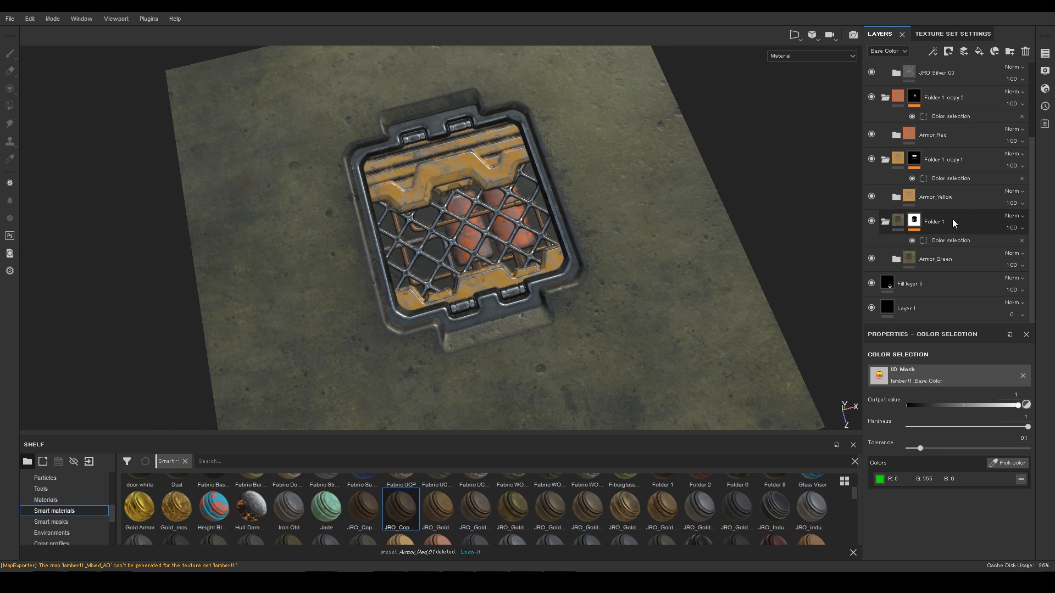
left_click(979, 52)
Step: Make Fill layer 6 black with a black mask and a colour selection on the plane's grey ID
left_click(945, 452)
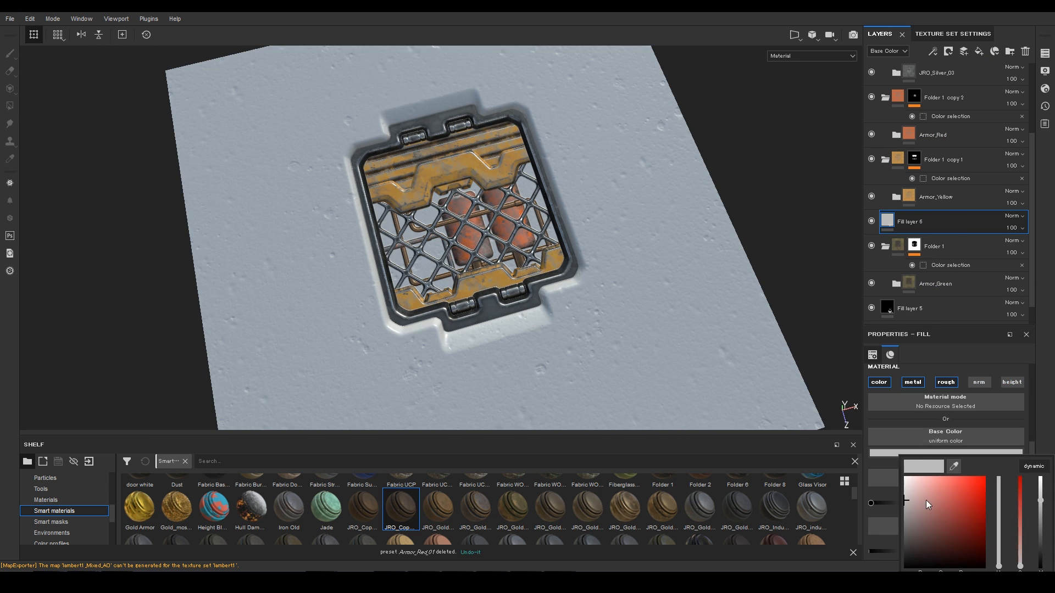
left_click_drag(925, 500, 901, 556)
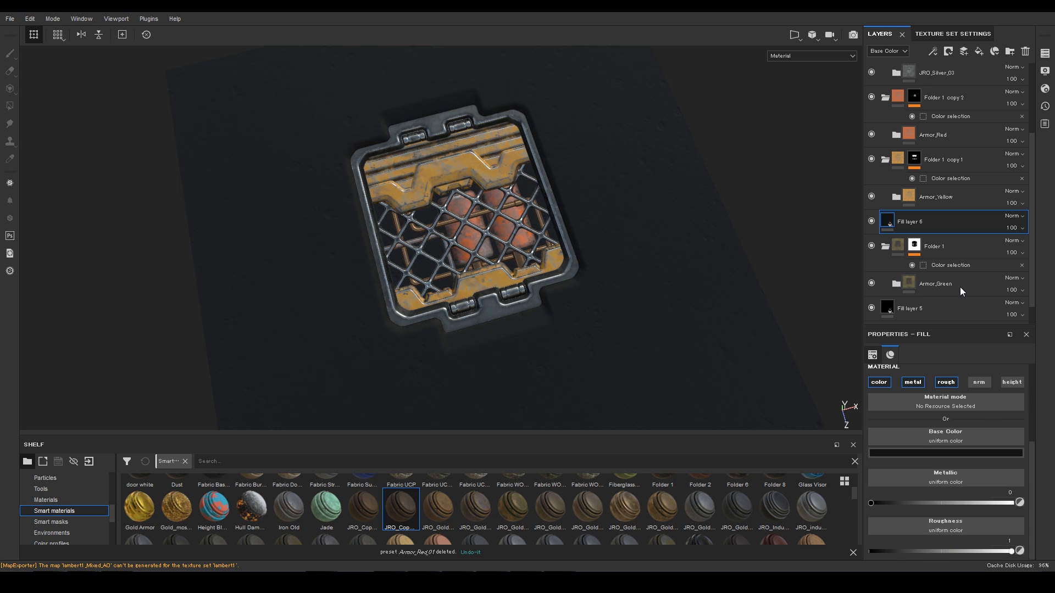
right_click(926, 219)
left_click(948, 20)
right_click(924, 222)
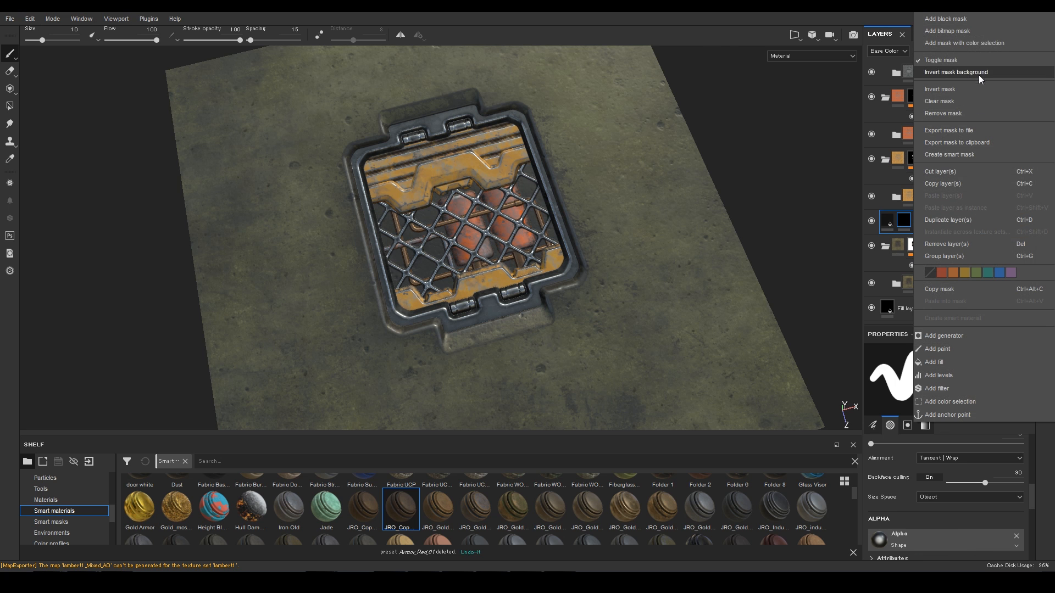
left_click(950, 401)
left_click(1007, 463)
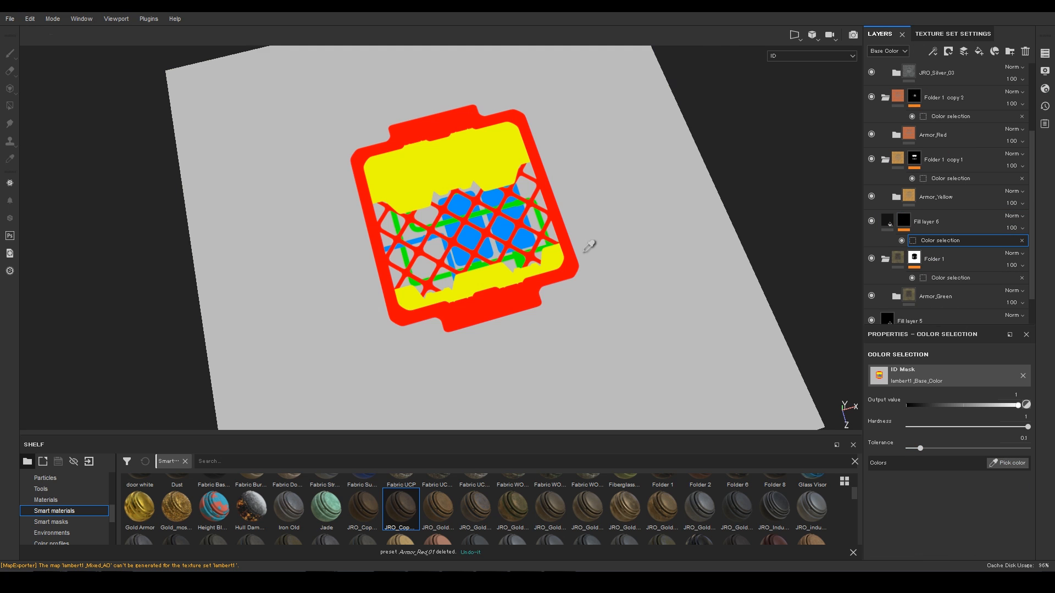
left_click(583, 292)
Step: Add Levels and Paint effects to the fill's mask with brush size 16.65, then inspect the grate
right_click(953, 241)
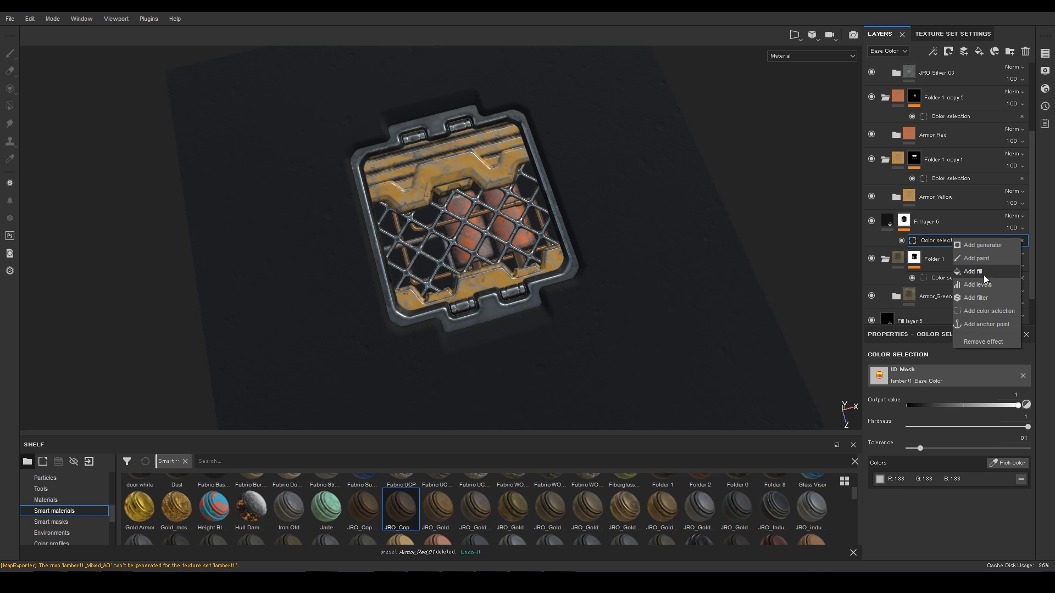
left_click(987, 284)
right_click(960, 239)
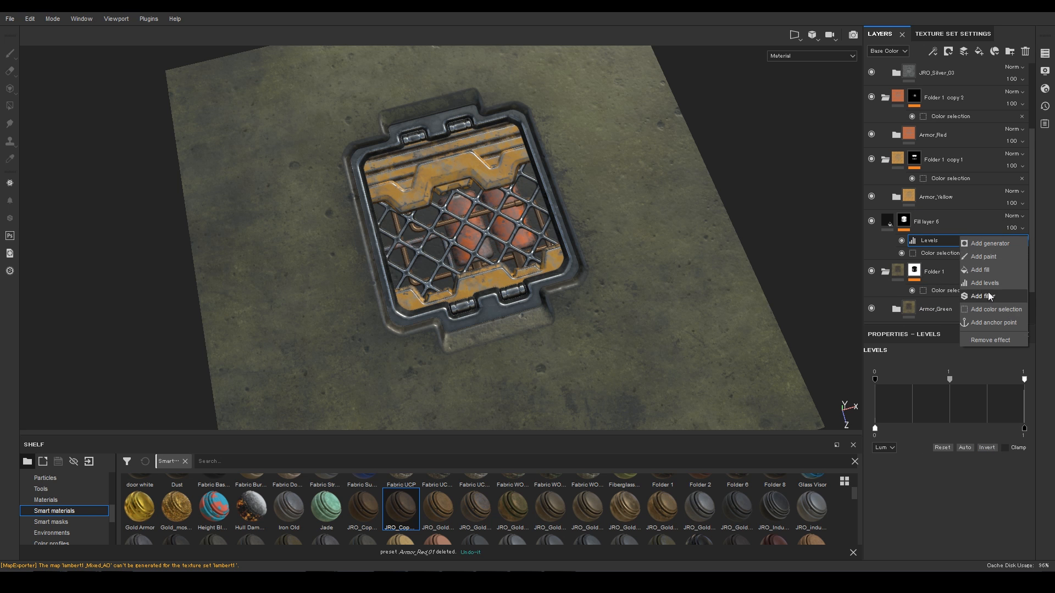
left_click(984, 258)
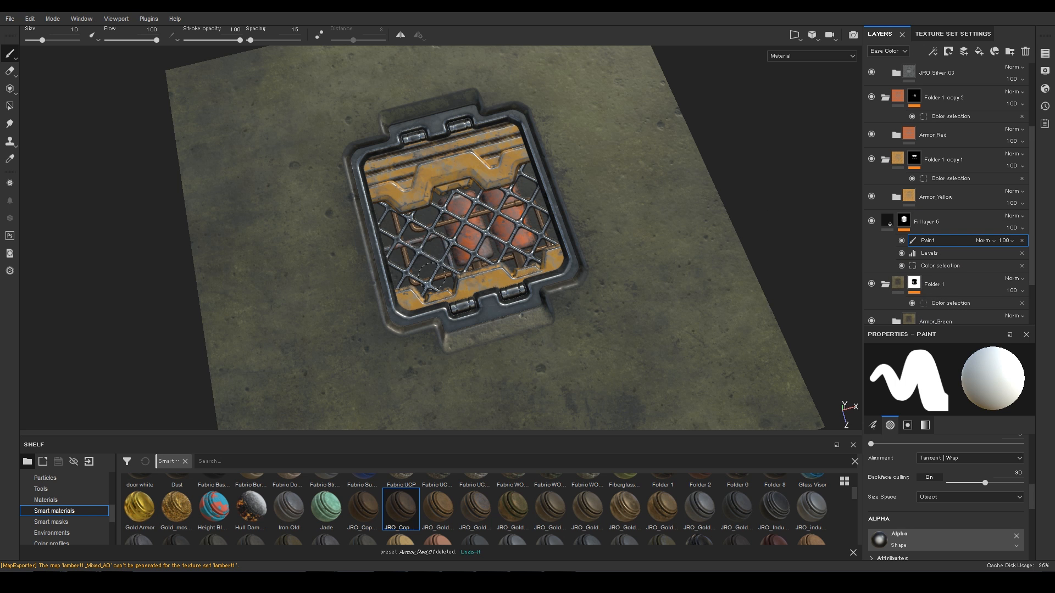
mouse_move(446, 261)
right_mouse_down("ctrl")
mouse_move(478, 247)
mouse_move(420, 255)
right_mouse_up("ctrl")
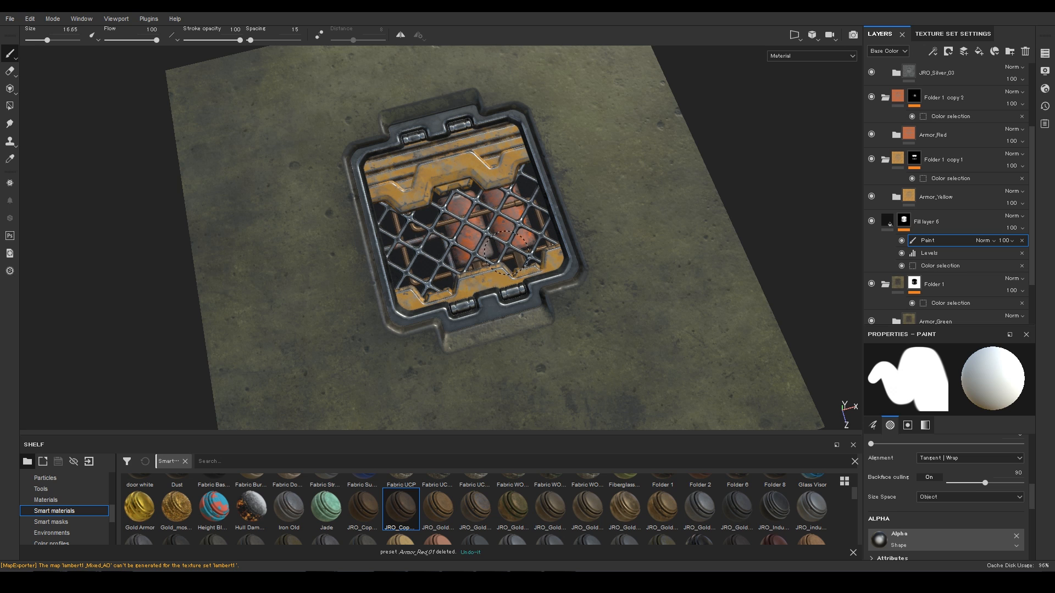
left_click(905, 221, "alt")
left_click(888, 221)
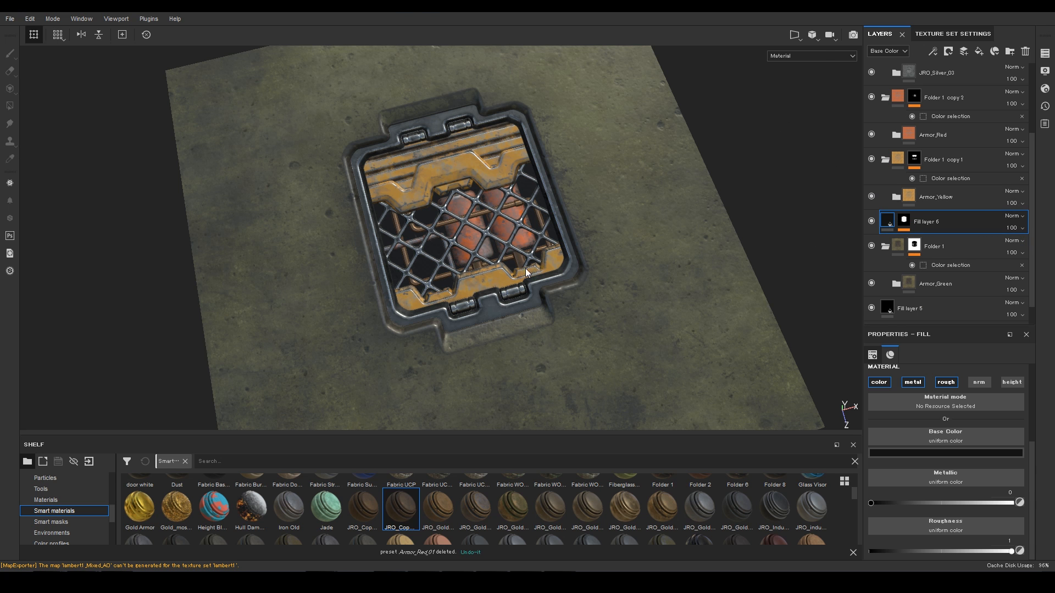
left_click(901, 222)
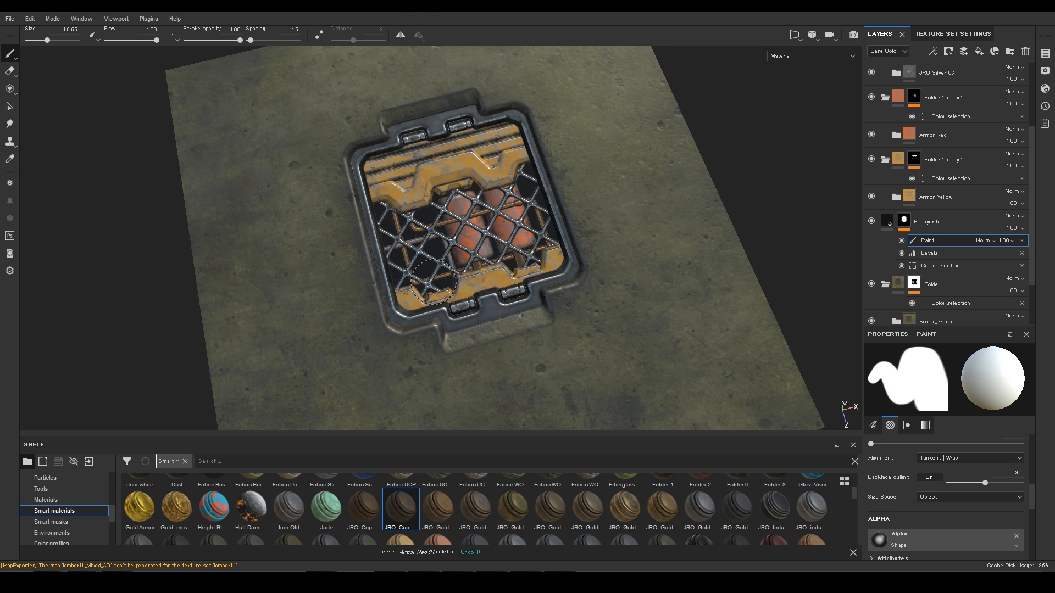
mouse_move(489, 140)
left_mouse_down("alt")
mouse_move(489, 172)
mouse_move(628, 172)
mouse_move(567, 197)
mouse_move(575, 192)
left_mouse_up("alt")
right_click_drag(575, 192, 489, 134, "alt")
middle_click_drag(489, 134, 637, 129, "alt")
mouse_move(637, 129)
right_mouse_down("alt")
mouse_move(615, 93)
mouse_move(608, 183)
right_mouse_up("alt")
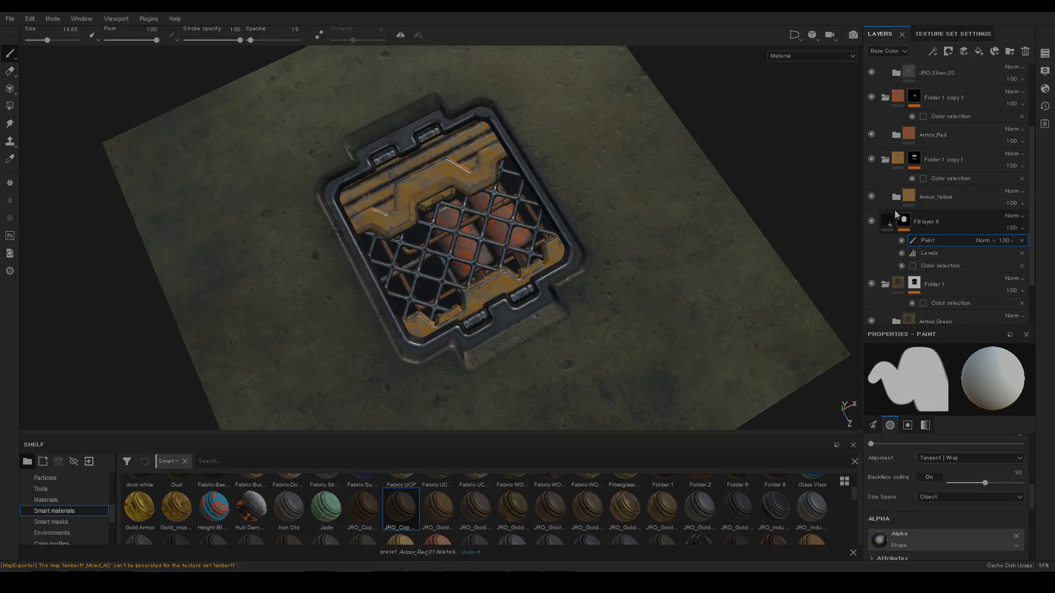